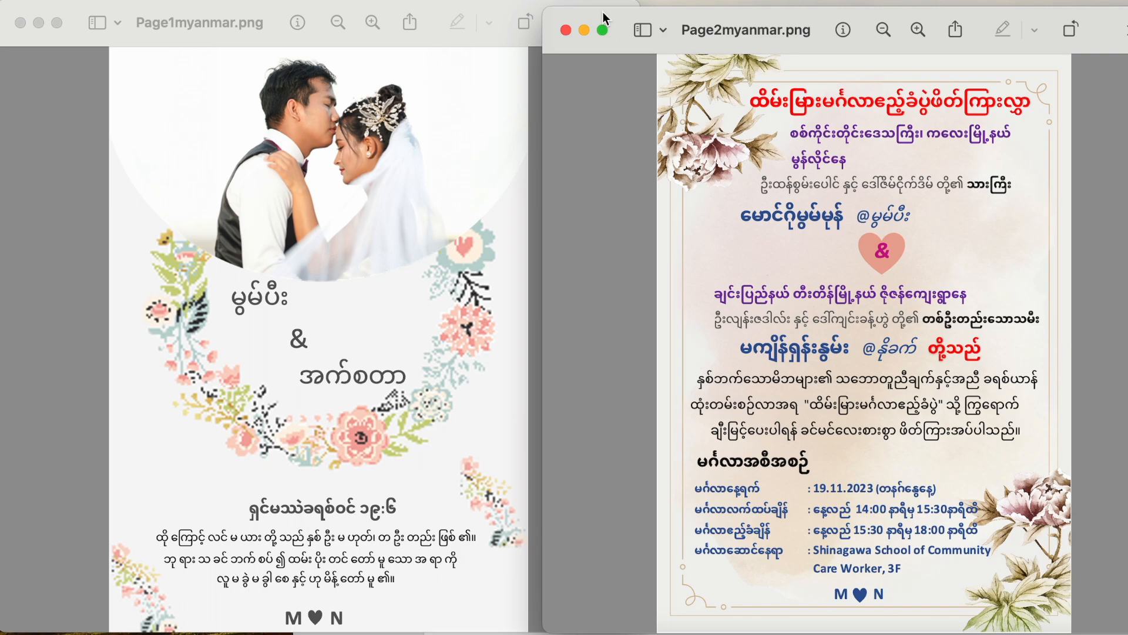
pyautogui.moveTo(604, 17); pyautogui.dragTo(593, 8)
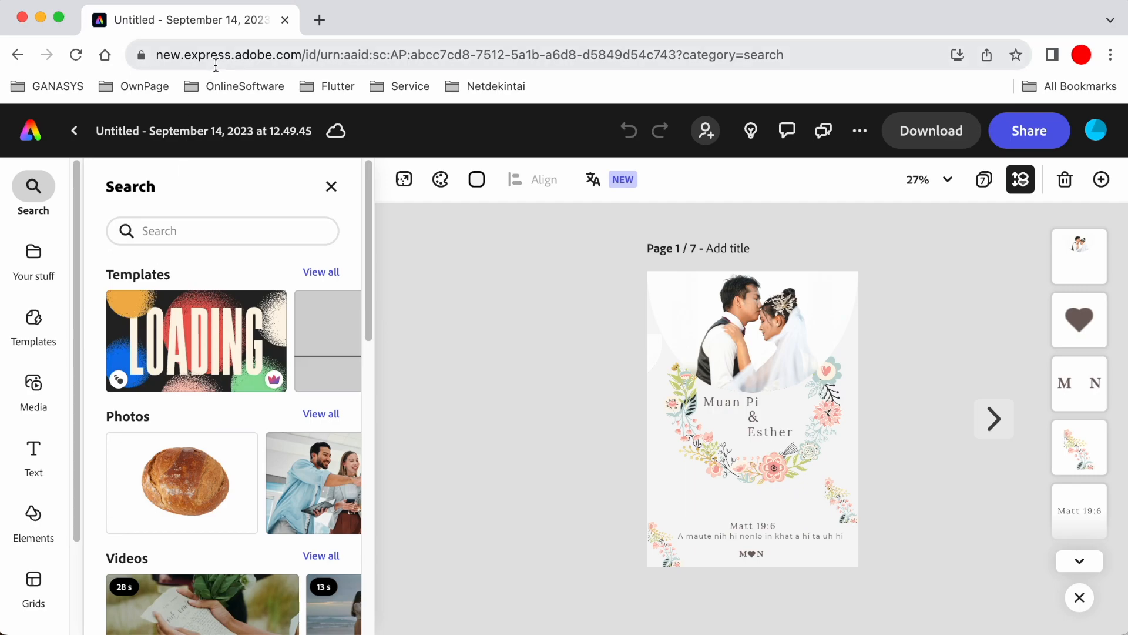
pyautogui.click(786, 52)
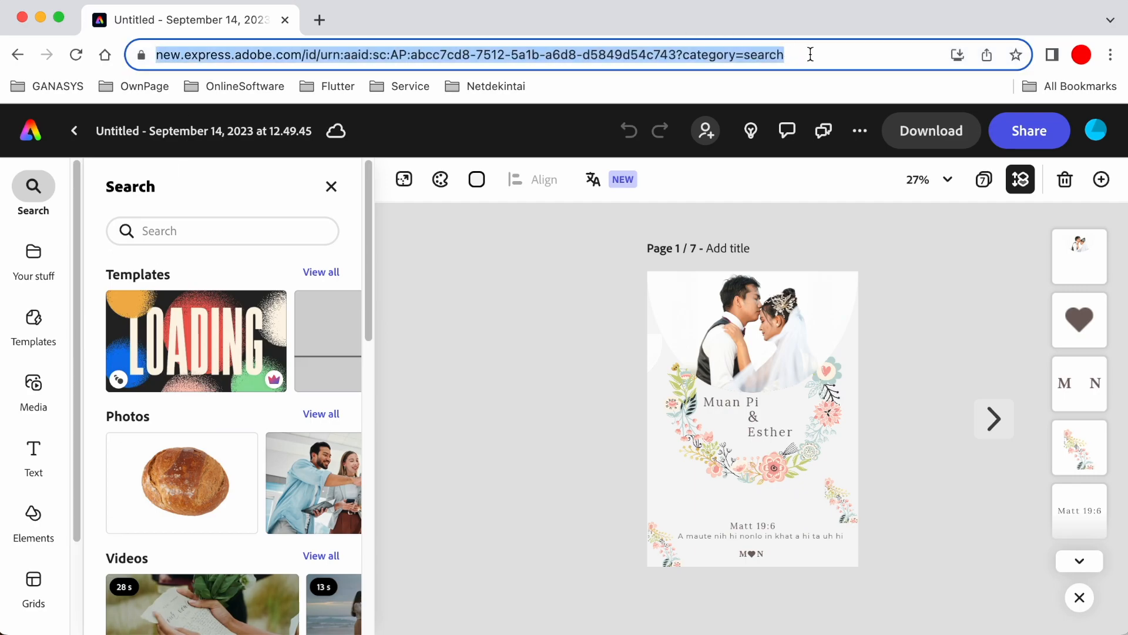
pyautogui.click(814, 55)
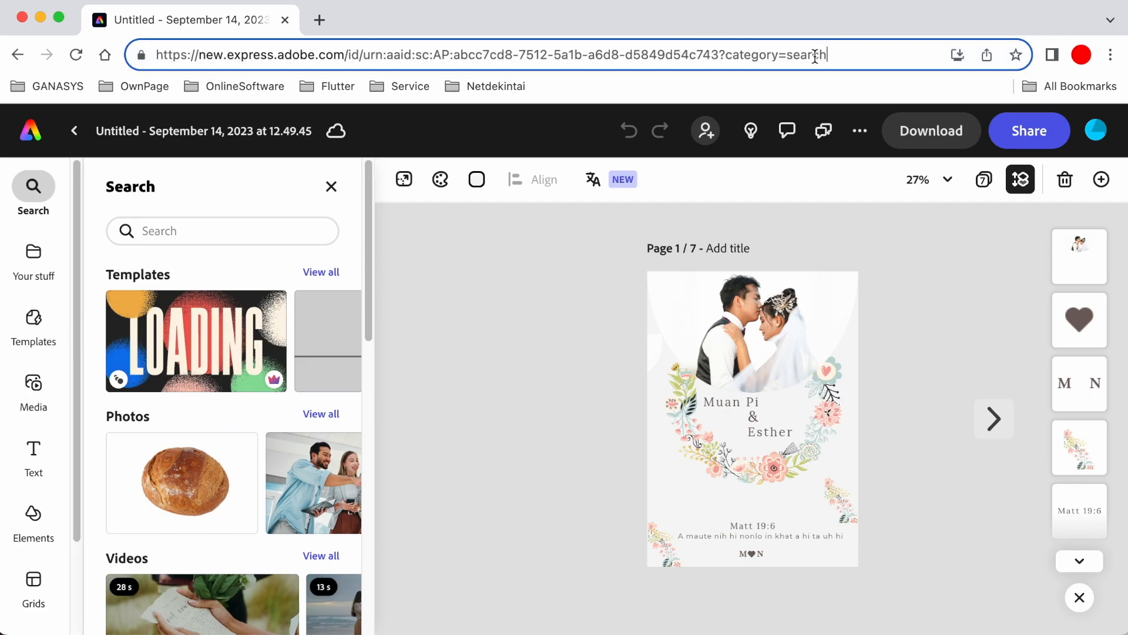
pyautogui.click(400, 419)
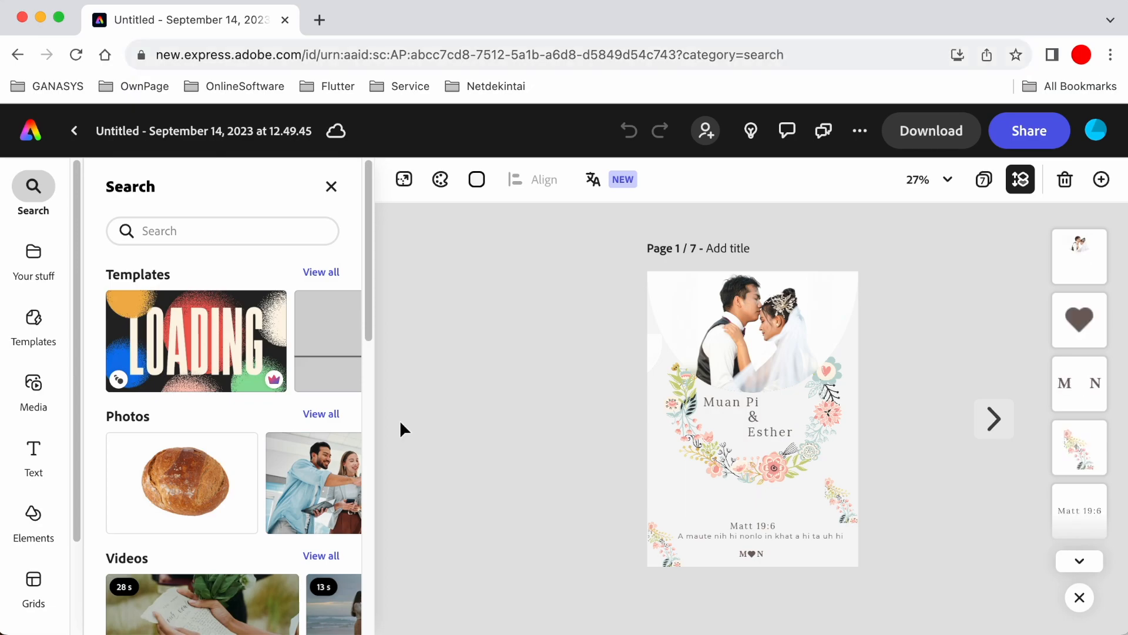
# Page through the existing wedding invitation file to review its different language versions and the greetings page
pyautogui.click(997, 436)
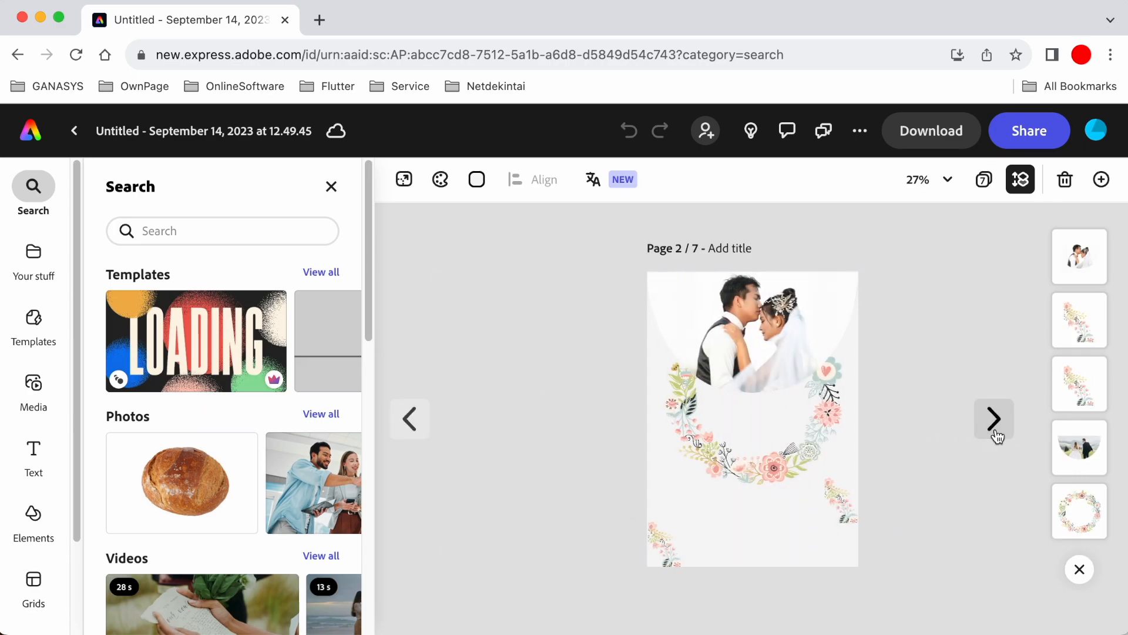
pyautogui.click(998, 436)
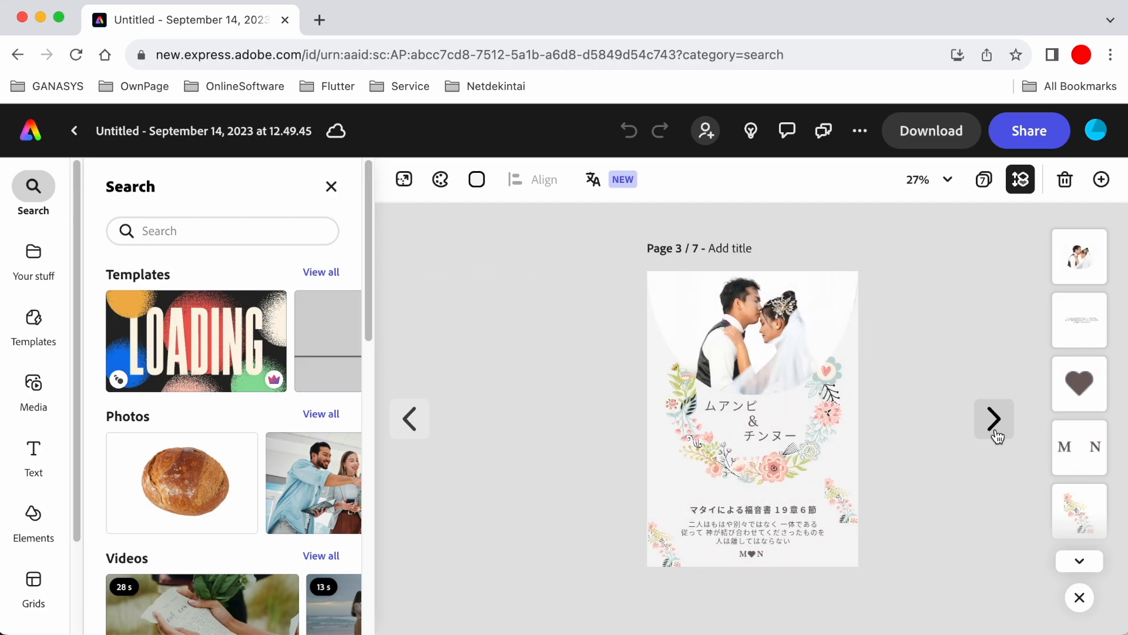
pyautogui.click(998, 435)
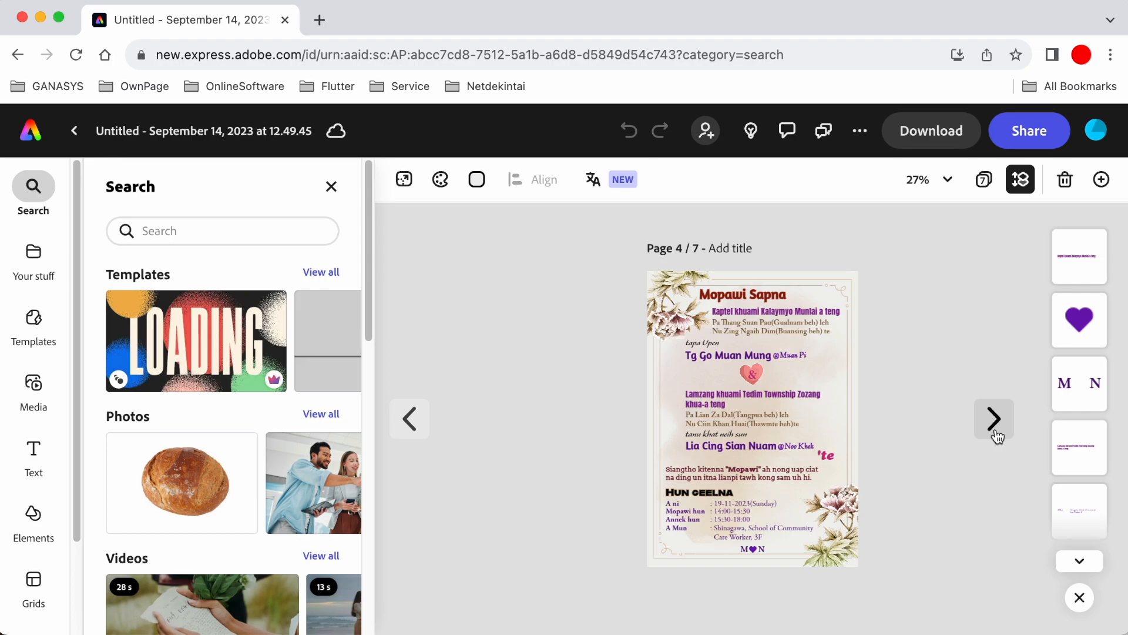
pyautogui.click(997, 435)
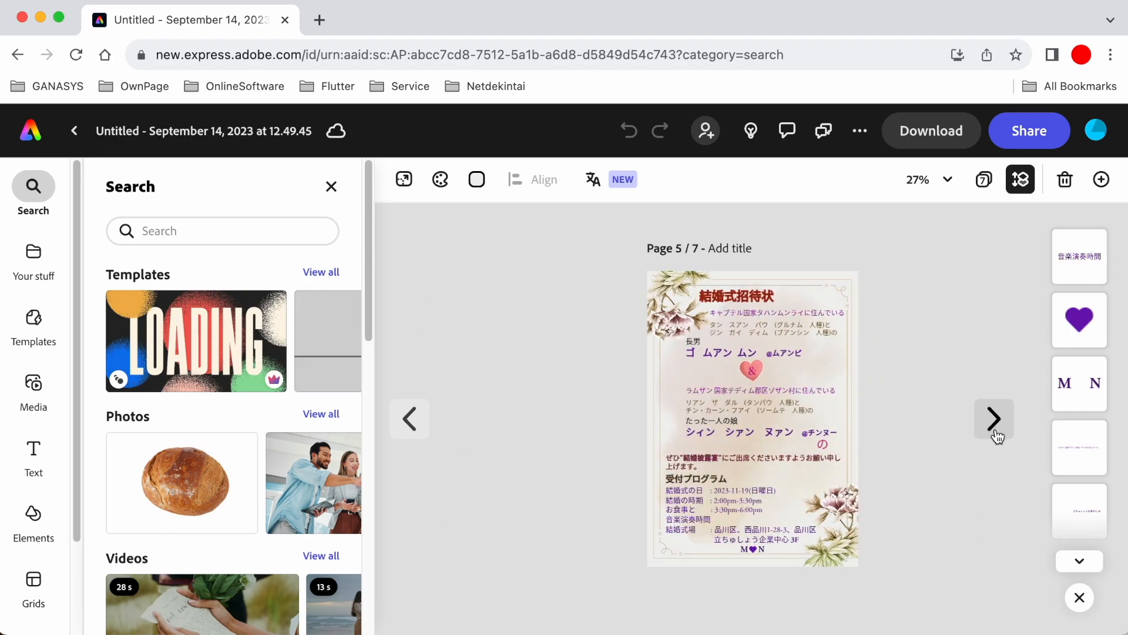
pyautogui.click(997, 435)
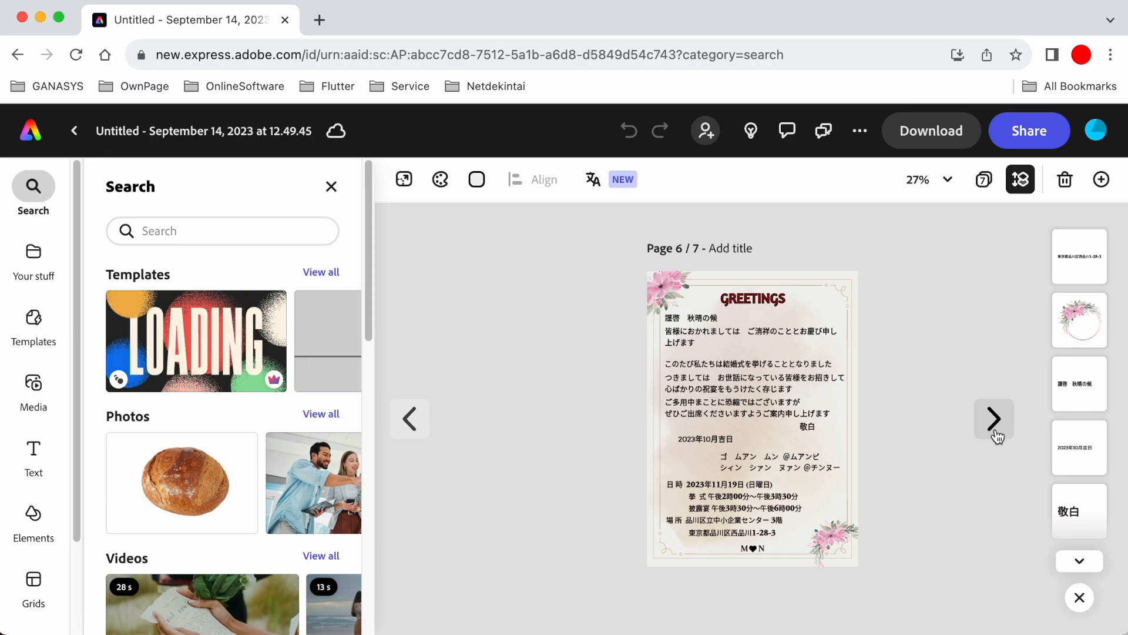
pyautogui.click(997, 435)
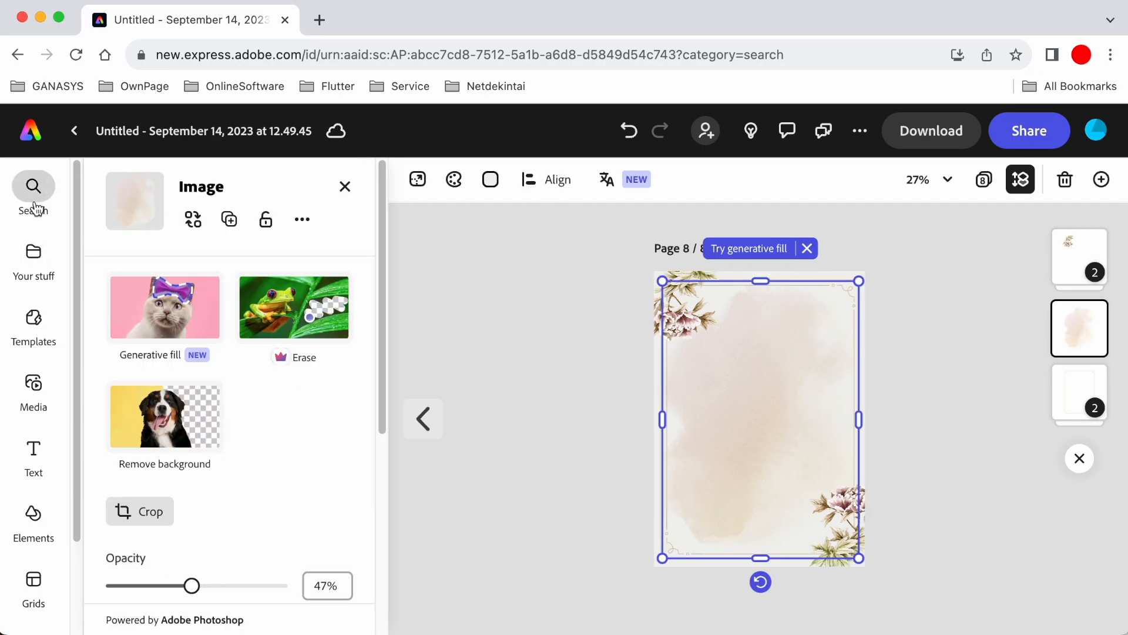
# Search the design library for "wedding invitation"
pyautogui.click(35, 204)
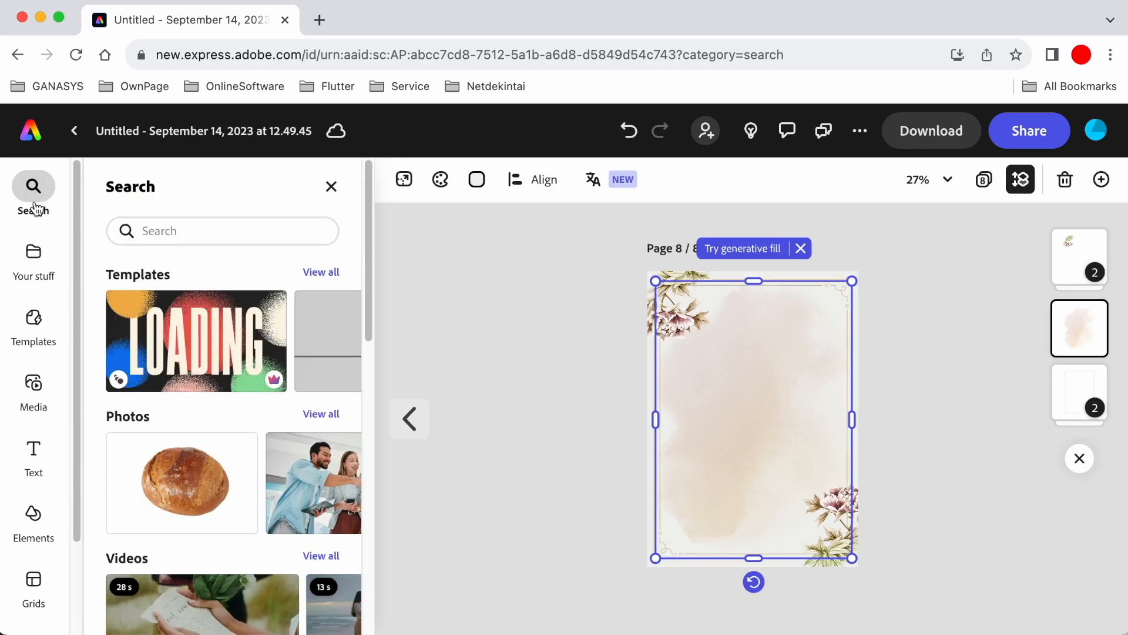
pyautogui.click(174, 230)
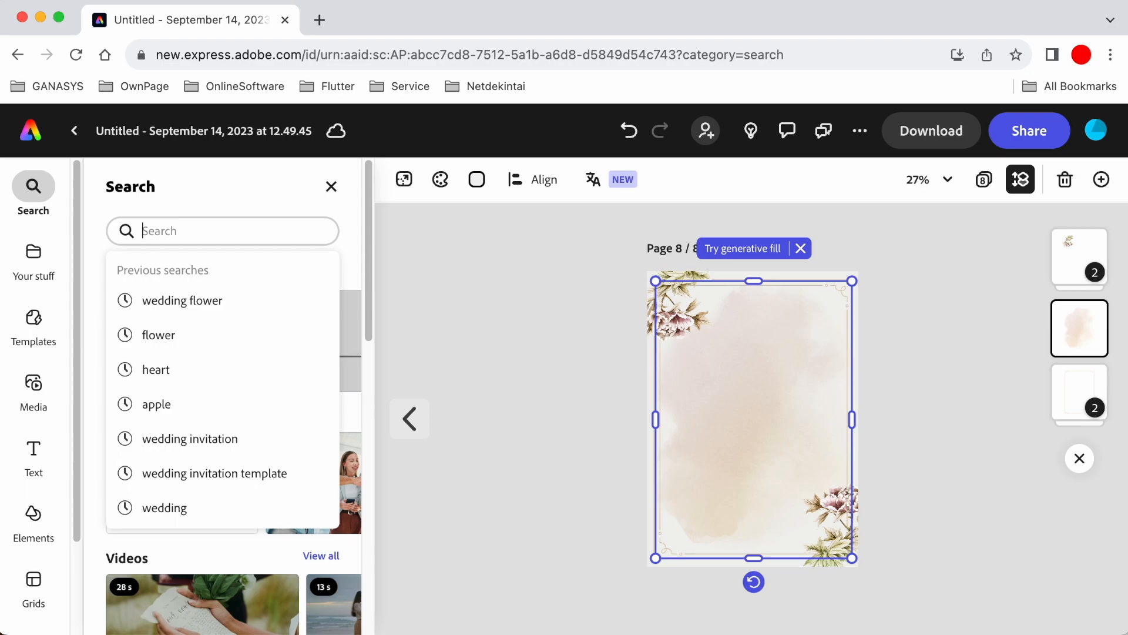
pyautogui.write('weddi')
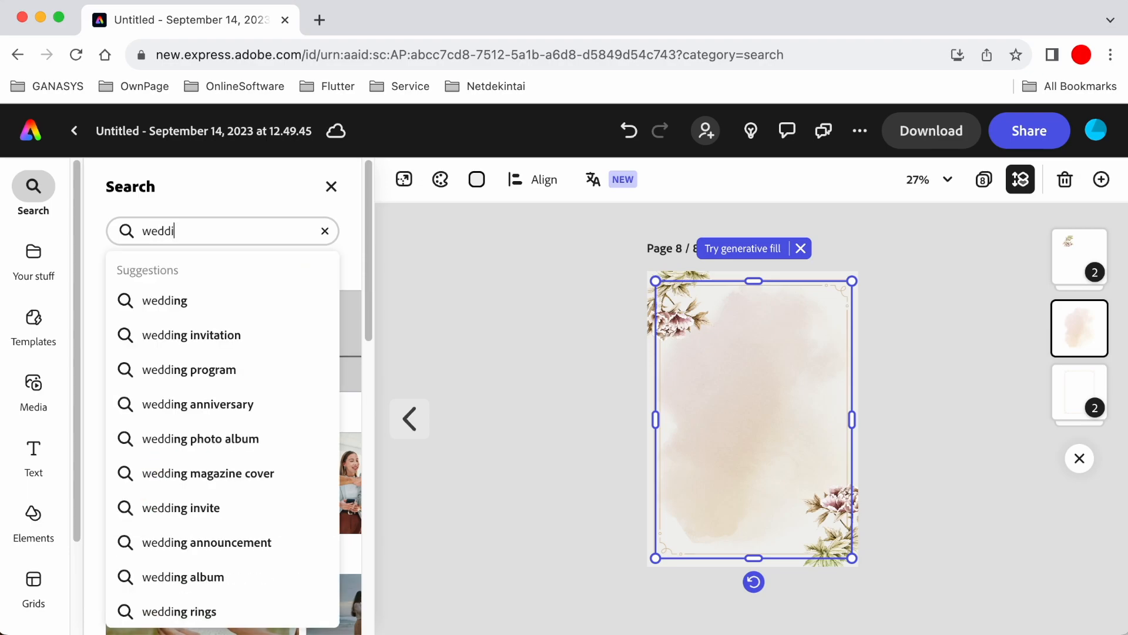
pyautogui.click(184, 350)
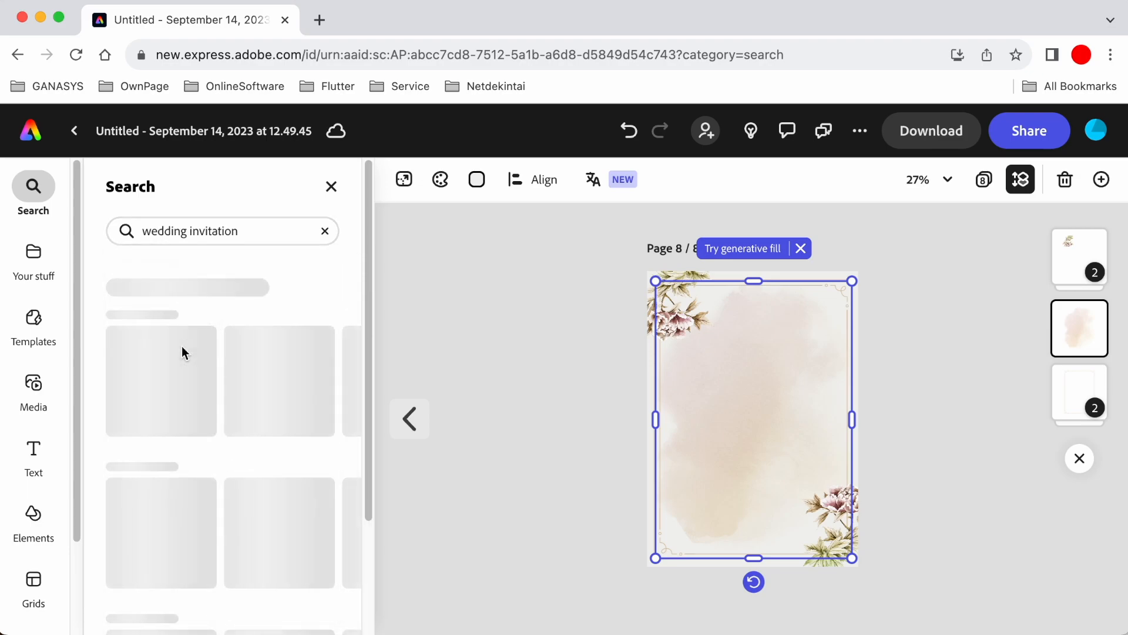
pyautogui.scroll(-1, 176, 405)
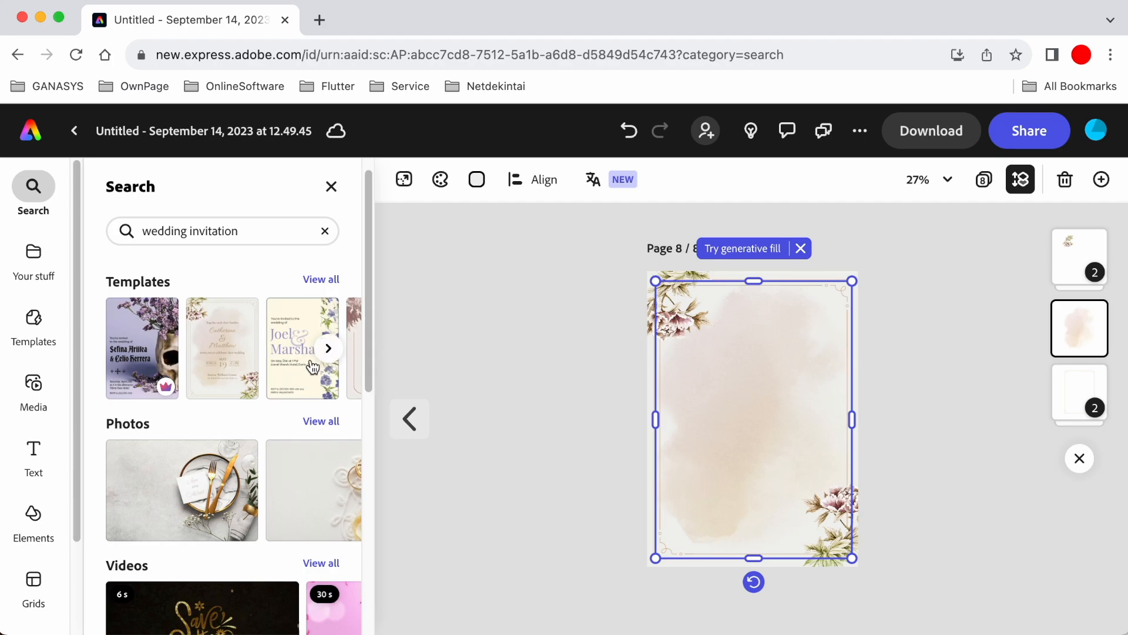
# Browse the wedding invitation templates and start a new file from the Light Green Wedding Invitation template
pyautogui.click(329, 351)
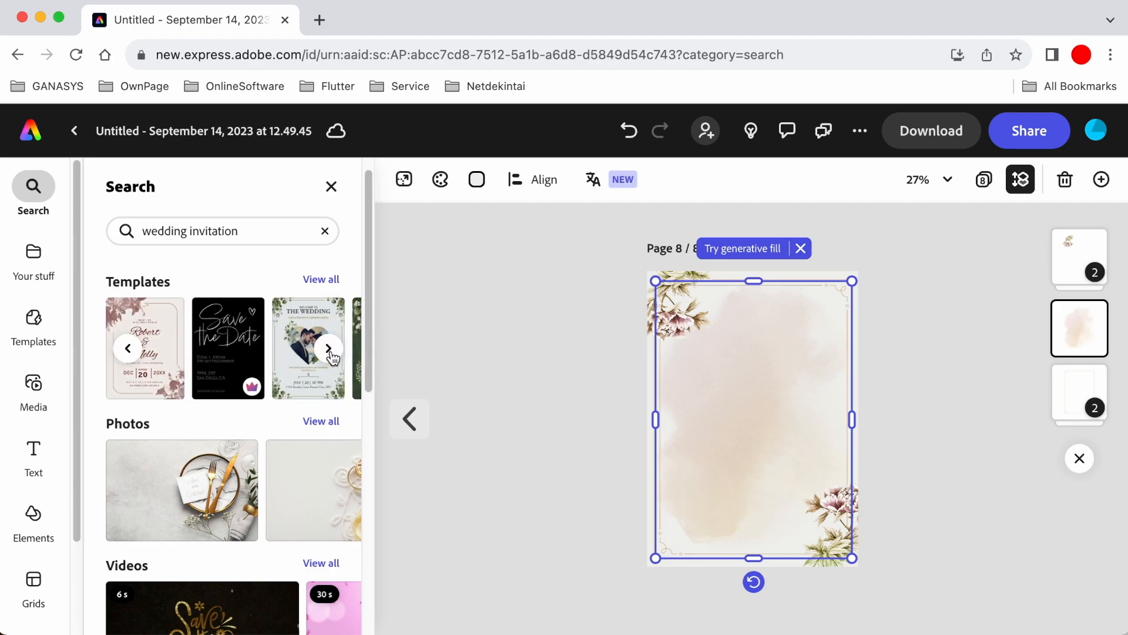
pyautogui.click(330, 353)
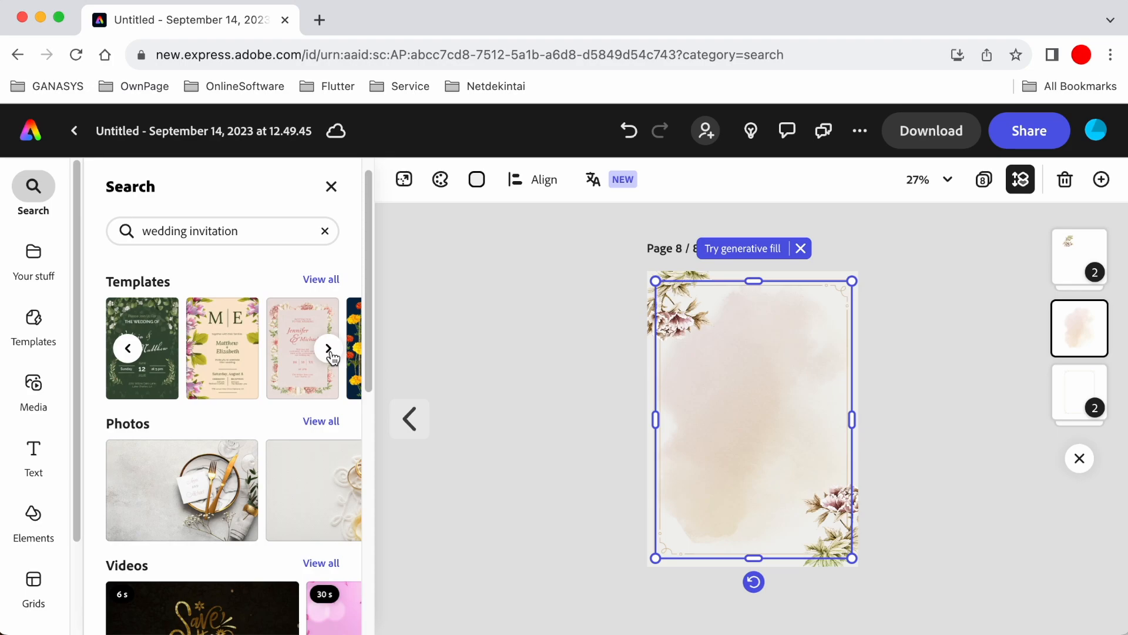
pyautogui.click(330, 349)
pyautogui.click(140, 359)
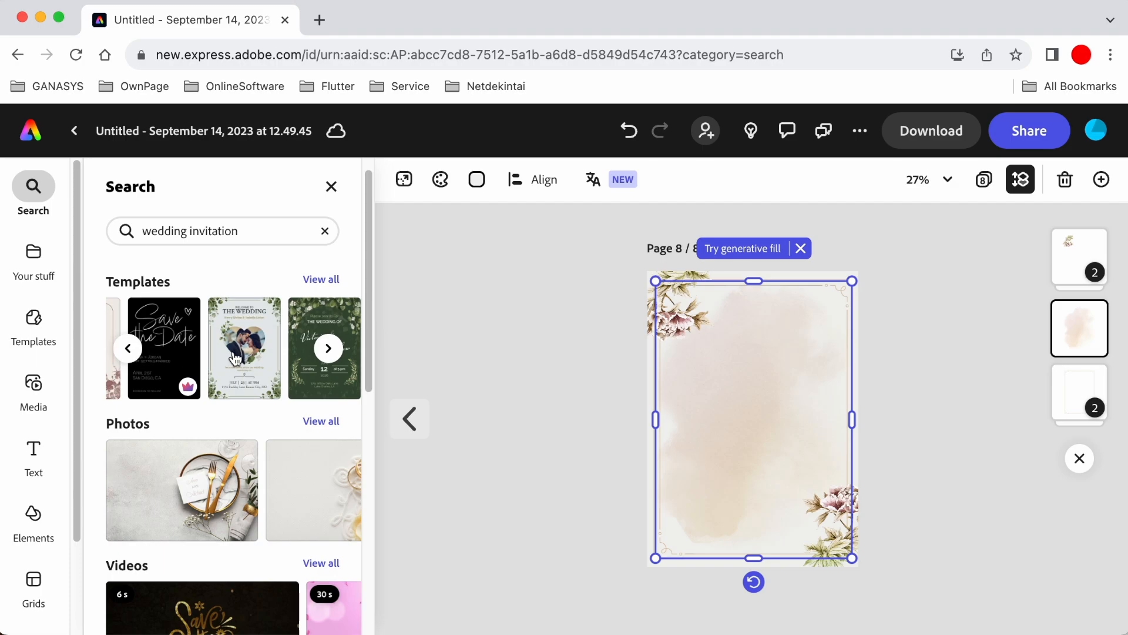
pyautogui.click(239, 344)
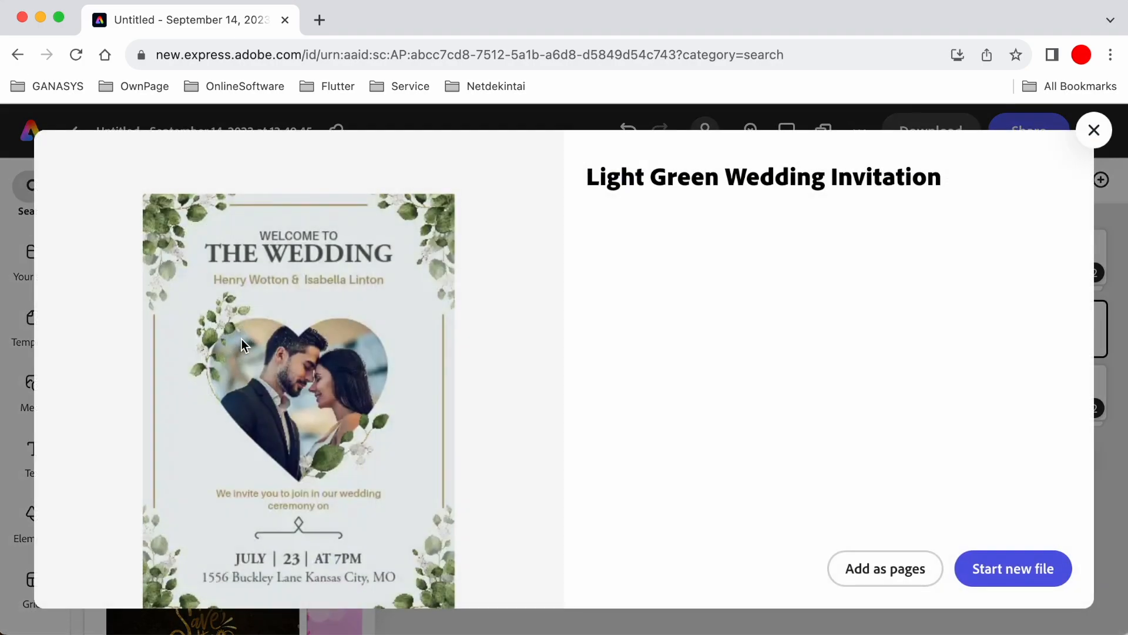
pyautogui.click(996, 568)
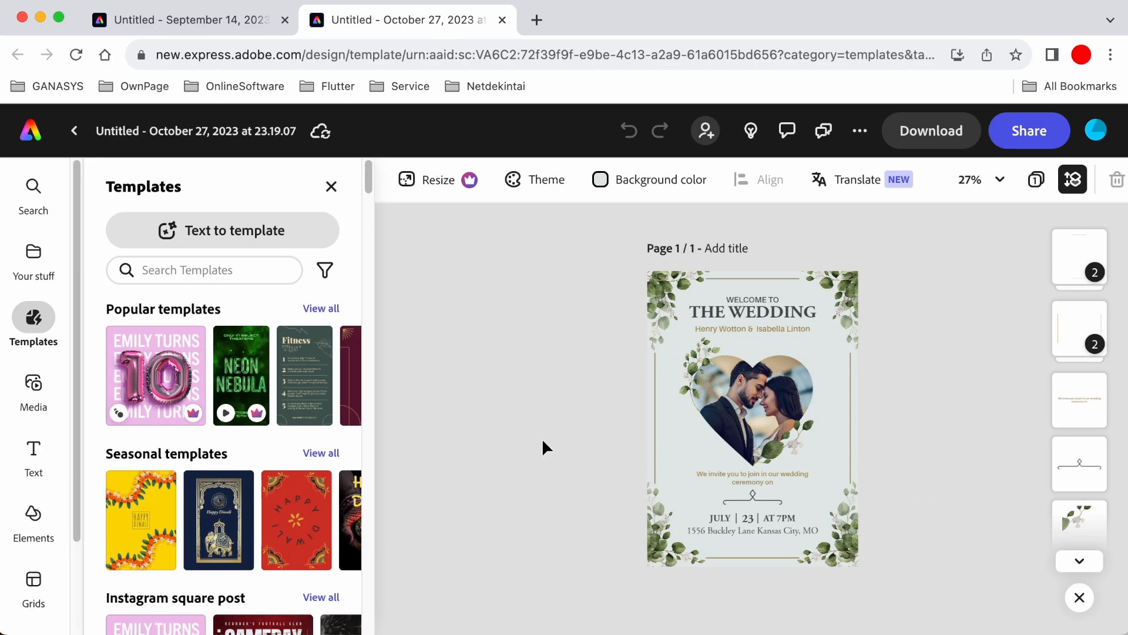
# Select the "THE WEDDING" heading and the couple's names line to examine their text settings, ending on the heading
pyautogui.click(756, 307)
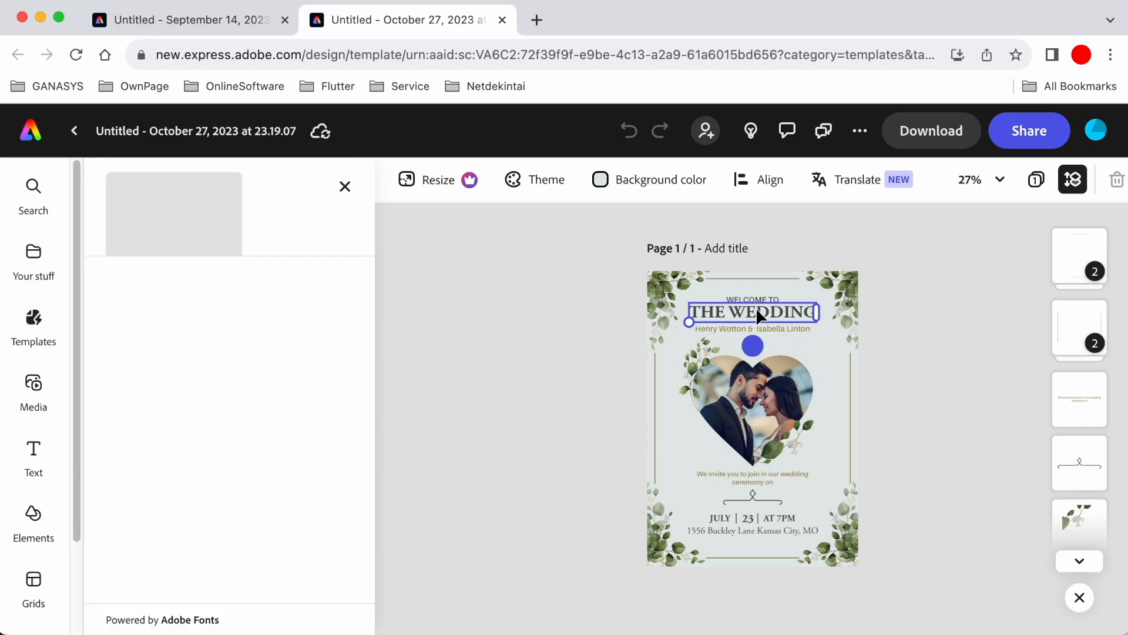
pyautogui.doubleClick(757, 307)
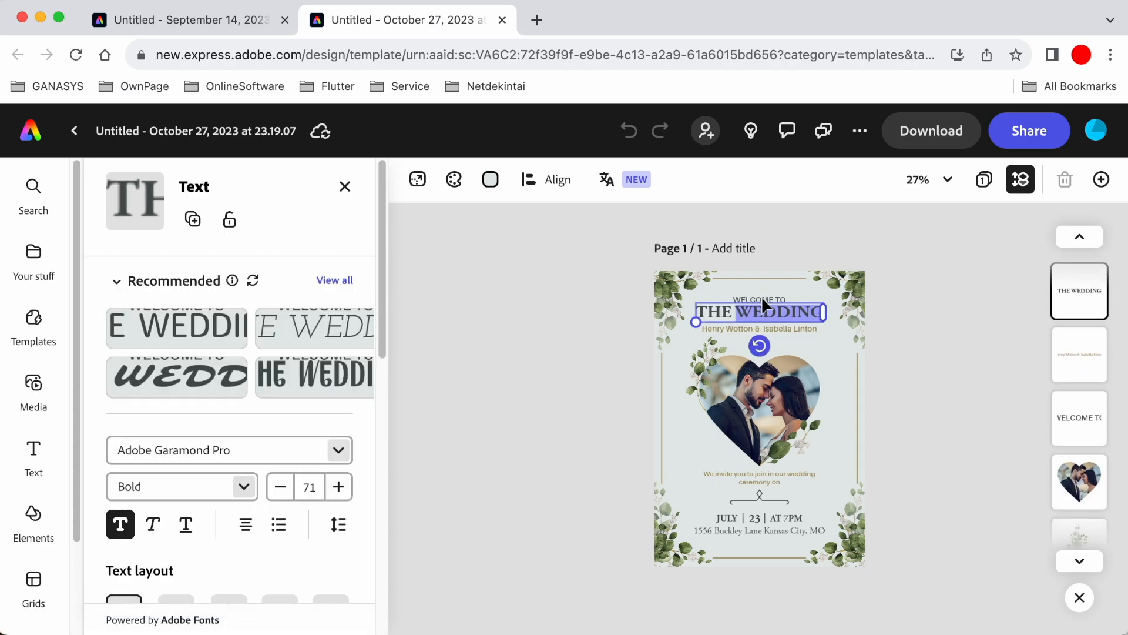
pyautogui.click(799, 329)
pyautogui.click(798, 330)
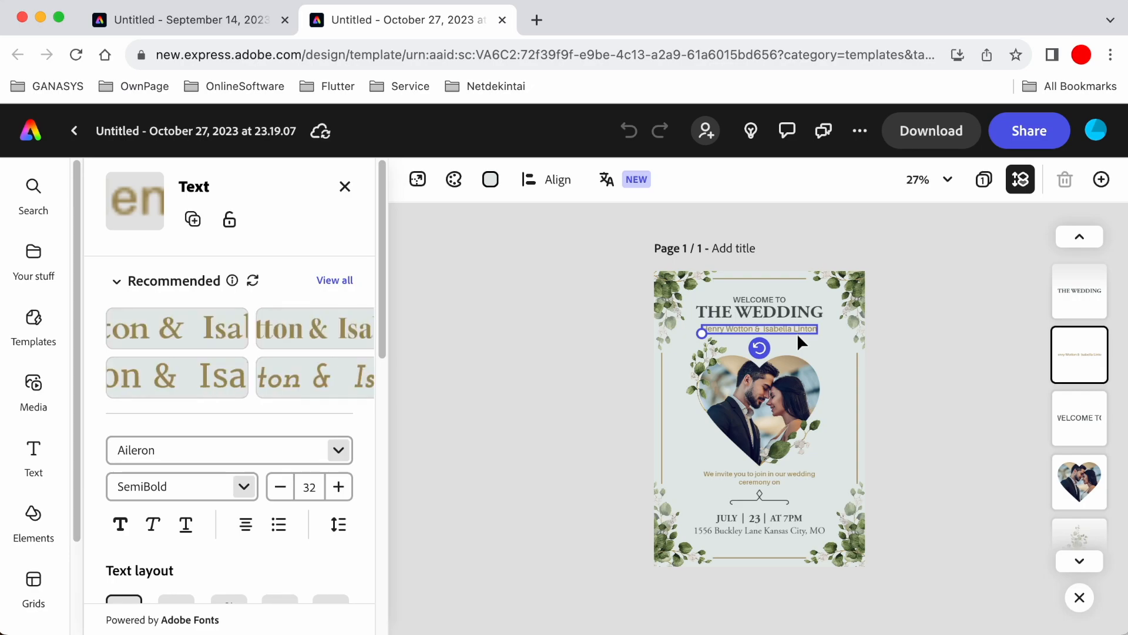
pyautogui.click(781, 310)
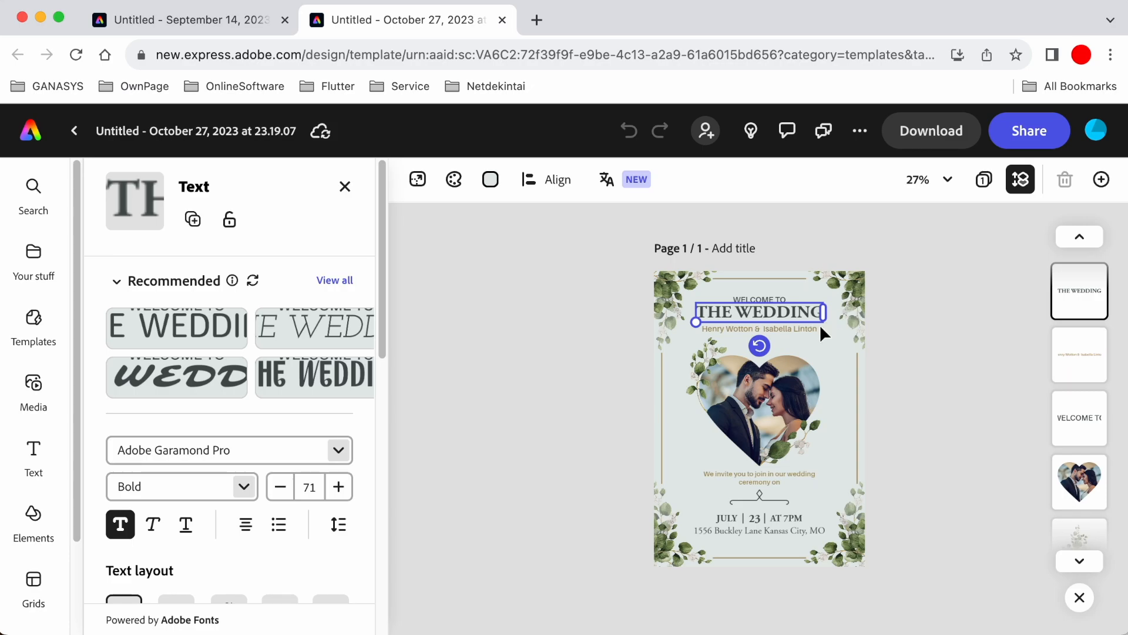
# Reduce the font size of the "THE WEDDING" heading by several increments
pyautogui.scroll(-1, 264, 517)
pyautogui.scroll(1, 306, 503)
pyautogui.scroll(-2, 217, 461)
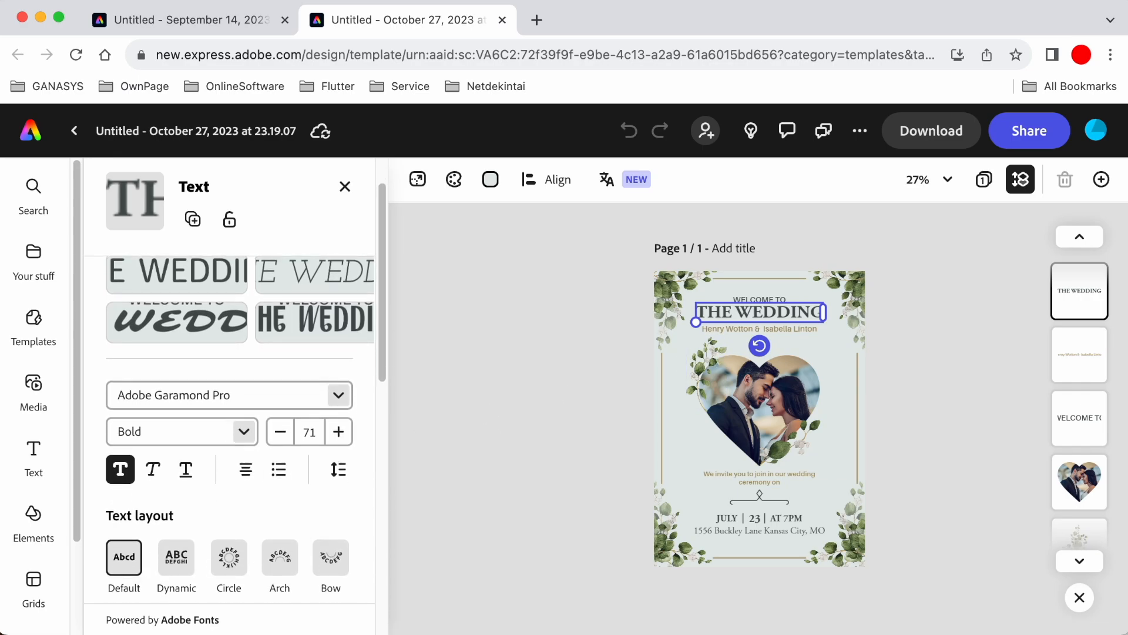
pyautogui.click(281, 433)
pyautogui.click(281, 434)
pyautogui.click(281, 433)
pyautogui.click(281, 434)
pyautogui.click(281, 433)
pyautogui.click(281, 433)
pyautogui.click(281, 433)
pyautogui.click(281, 434)
pyautogui.click(281, 434)
# Try the Circle and Arch text layouts on the "THE WEDDING" heading and settle on Bow
pyautogui.scroll(-1, 235, 579)
pyautogui.click(228, 542)
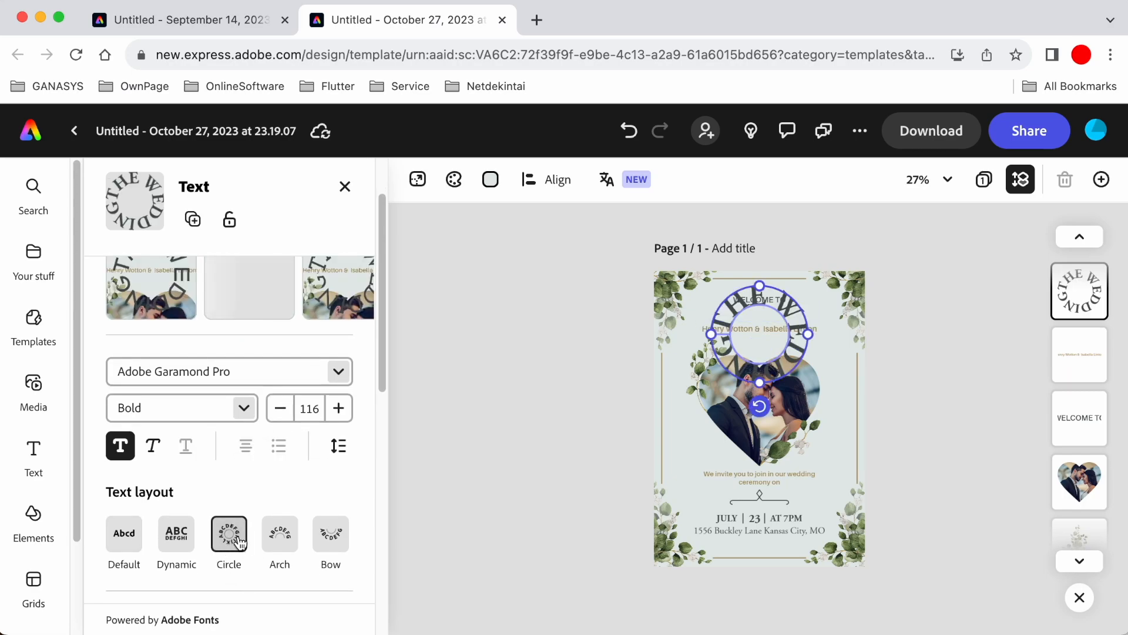
pyautogui.click(279, 535)
pyautogui.click(318, 536)
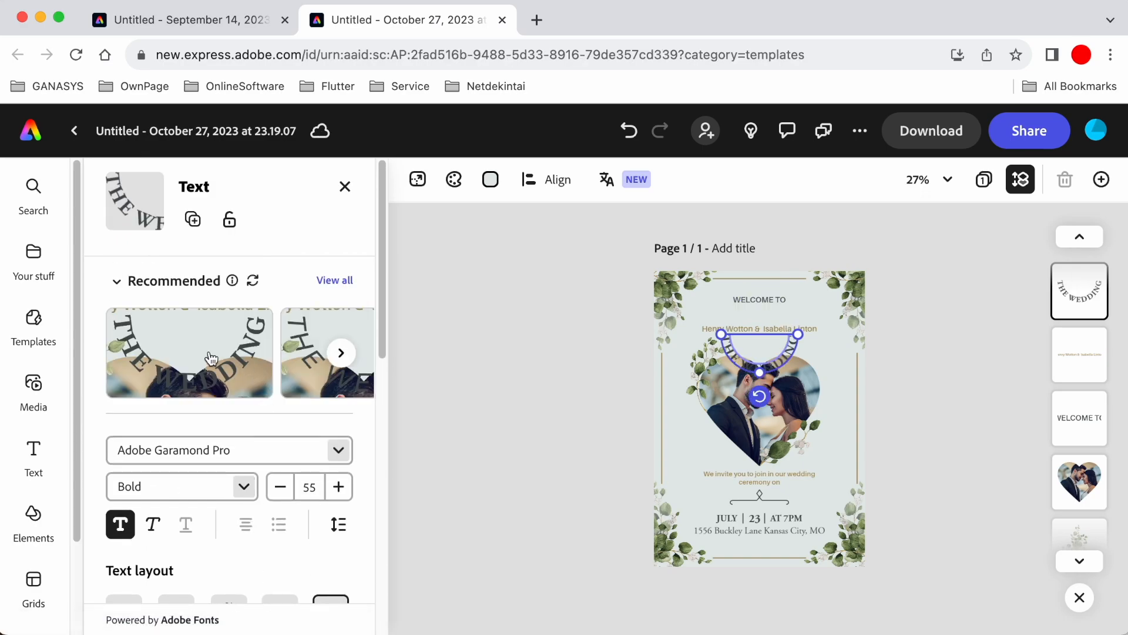
# Try the recommended Montserrat Medium Italic style on the curved "THE WEDDING" heading
pyautogui.click(248, 365)
pyautogui.click(310, 365)
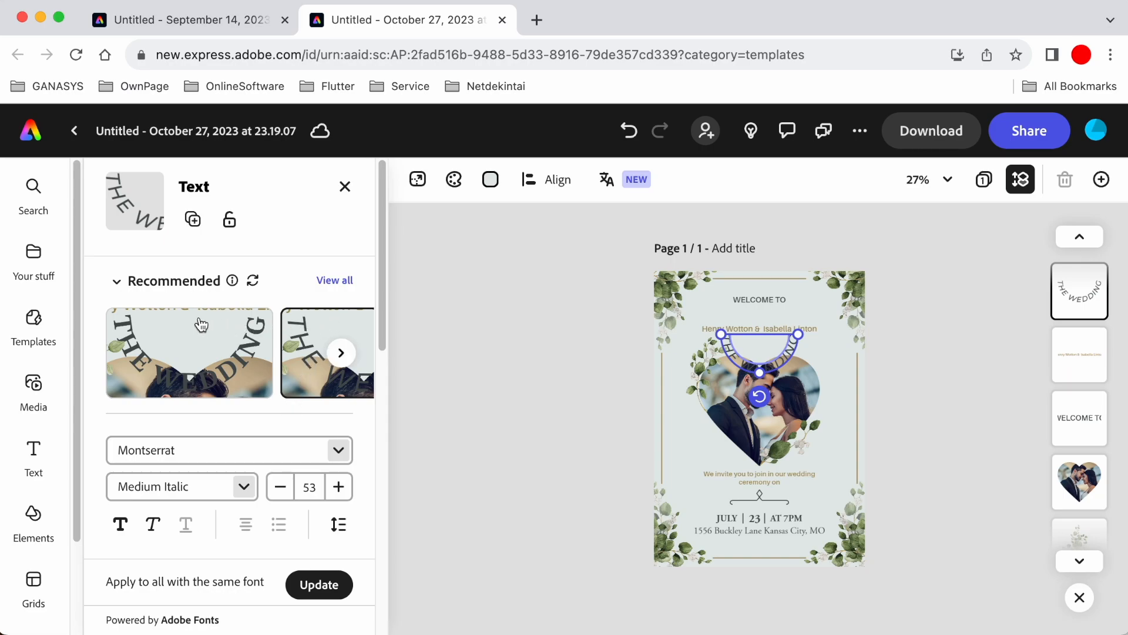
# Browse the available fonts and set the curved "THE WEDDING" heading to Adobe Garamond Pro Bold
pyautogui.scroll(-1, 307, 543)
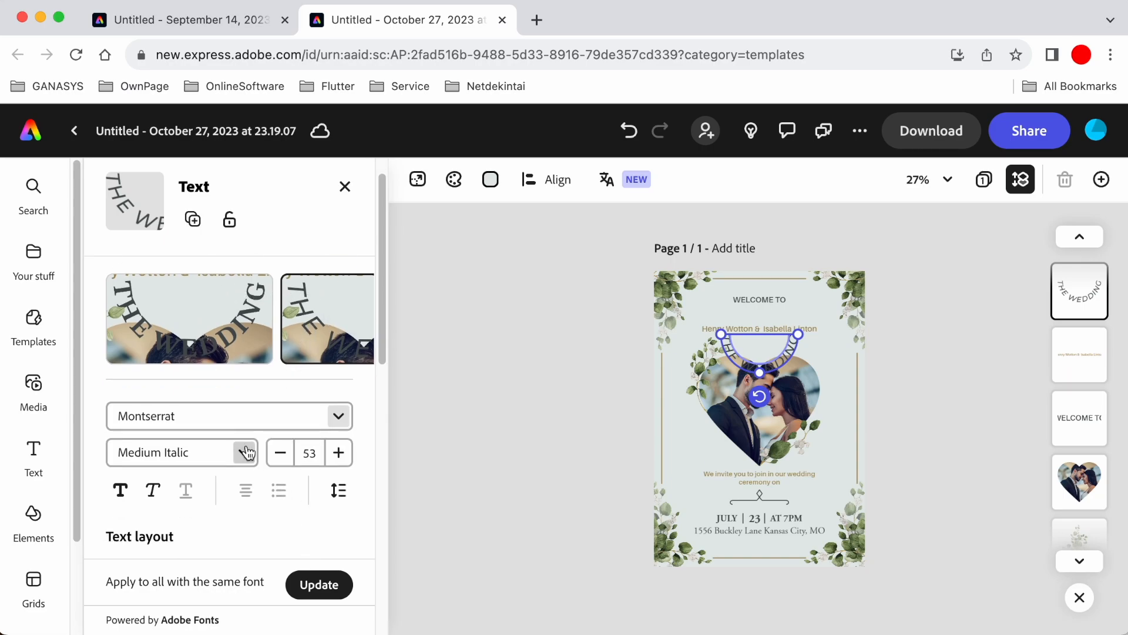
pyautogui.click(339, 417)
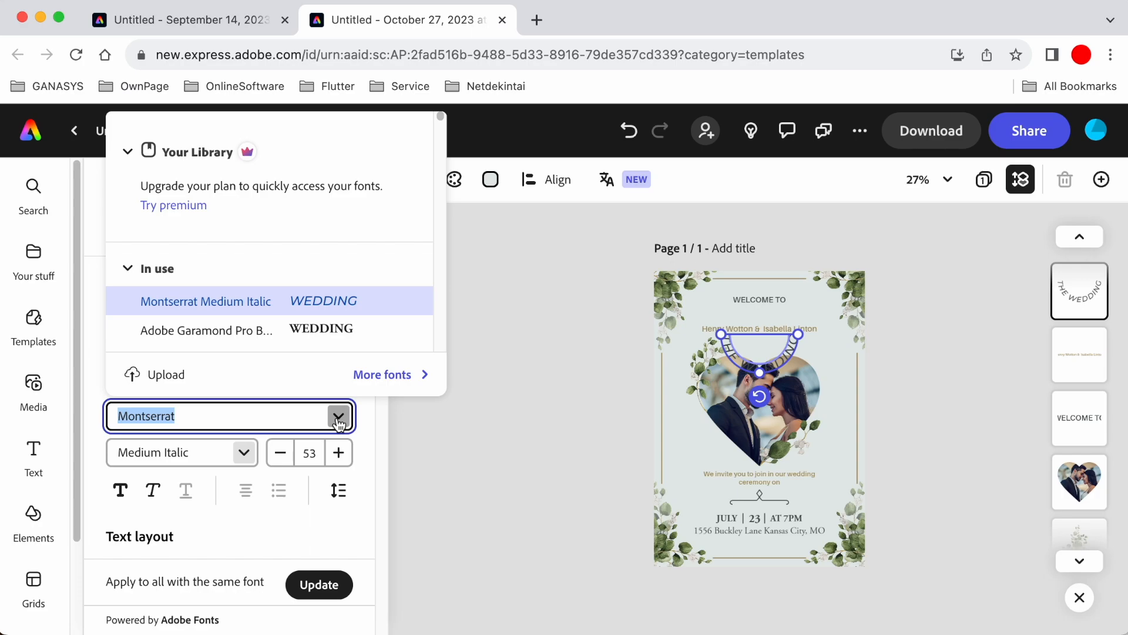
pyautogui.scroll(-5, 263, 340)
pyautogui.scroll(5, 261, 329)
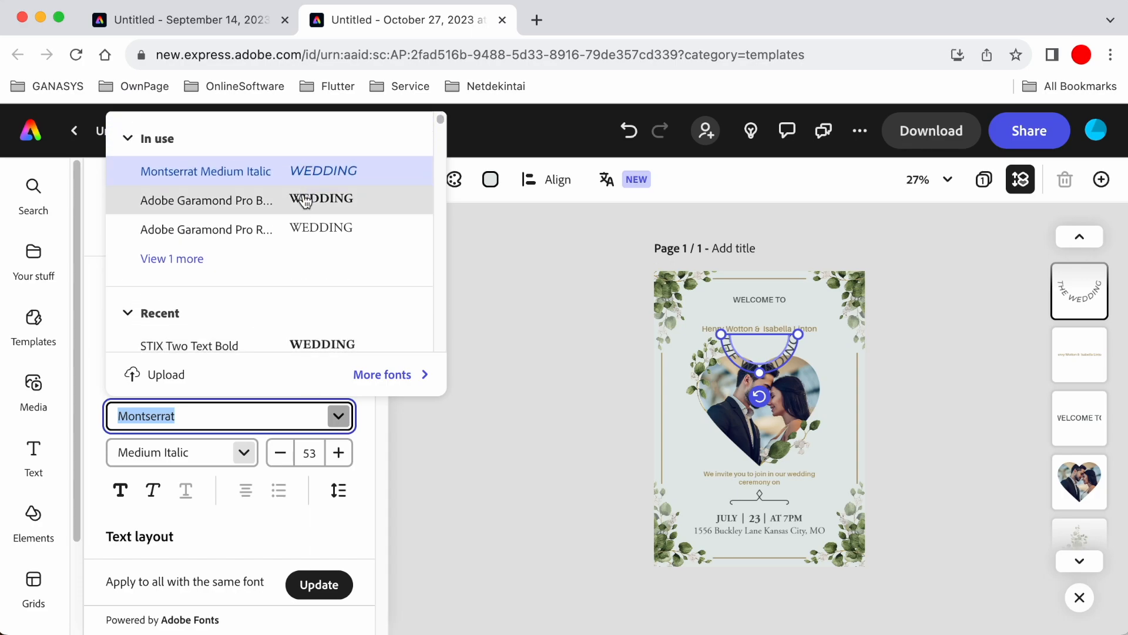
pyautogui.scroll(-3, 320, 321)
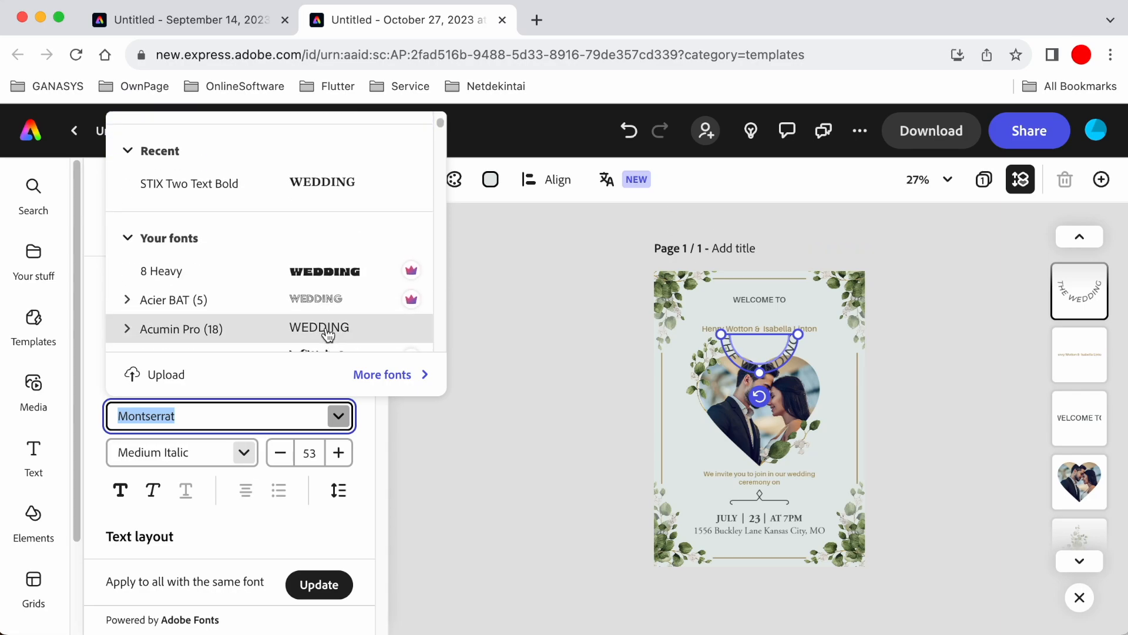
pyautogui.scroll(-1, 353, 325)
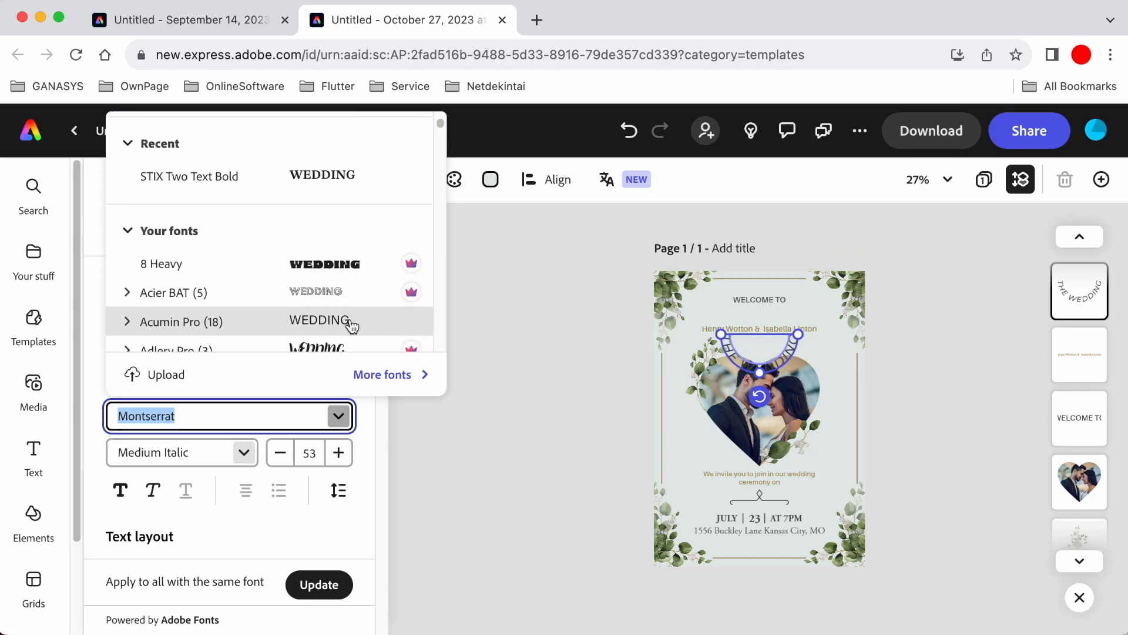
pyautogui.scroll(2, 353, 325)
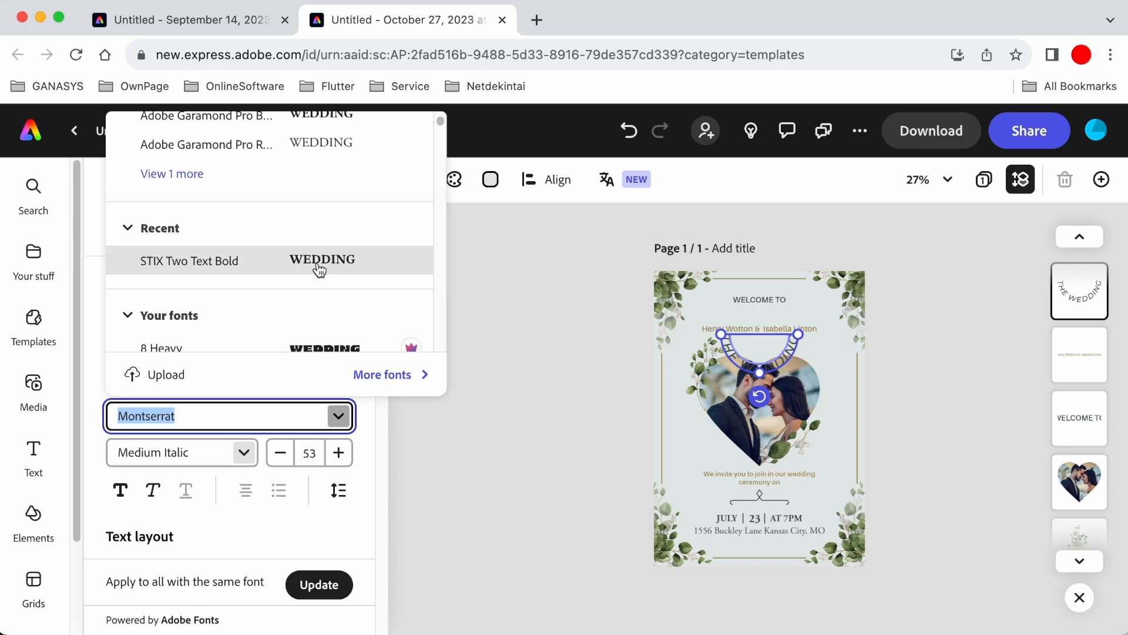
pyautogui.scroll(2, 319, 269)
pyautogui.click(318, 262)
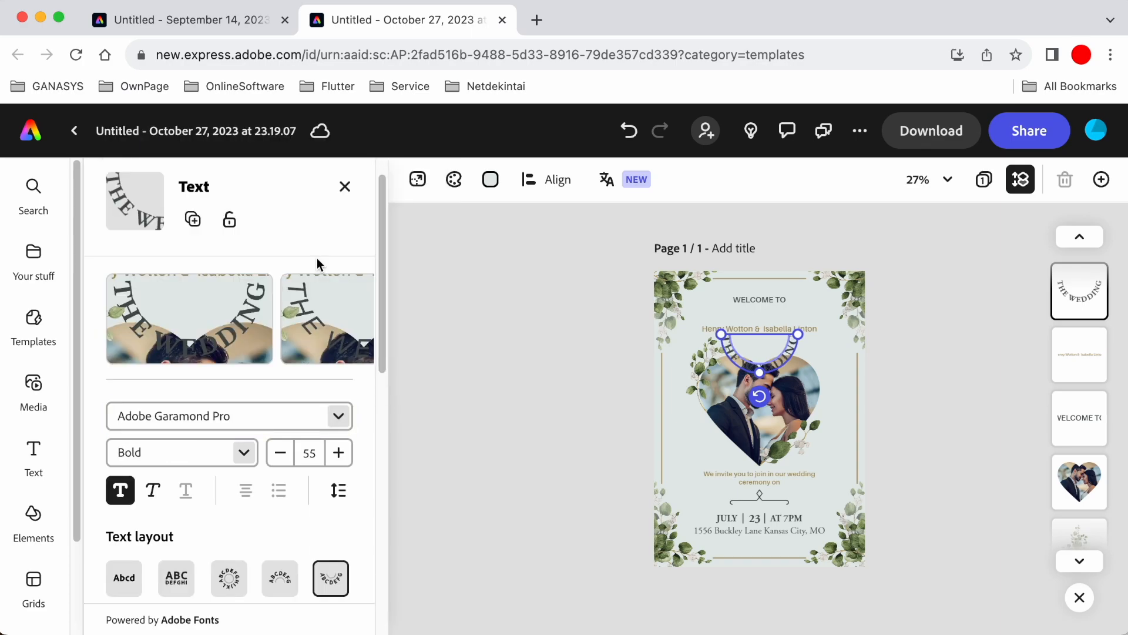
# Reduce the font size of the curved "THE WEDDING" heading to 51, keeping the Bold weight
pyautogui.scroll(-2, 321, 422)
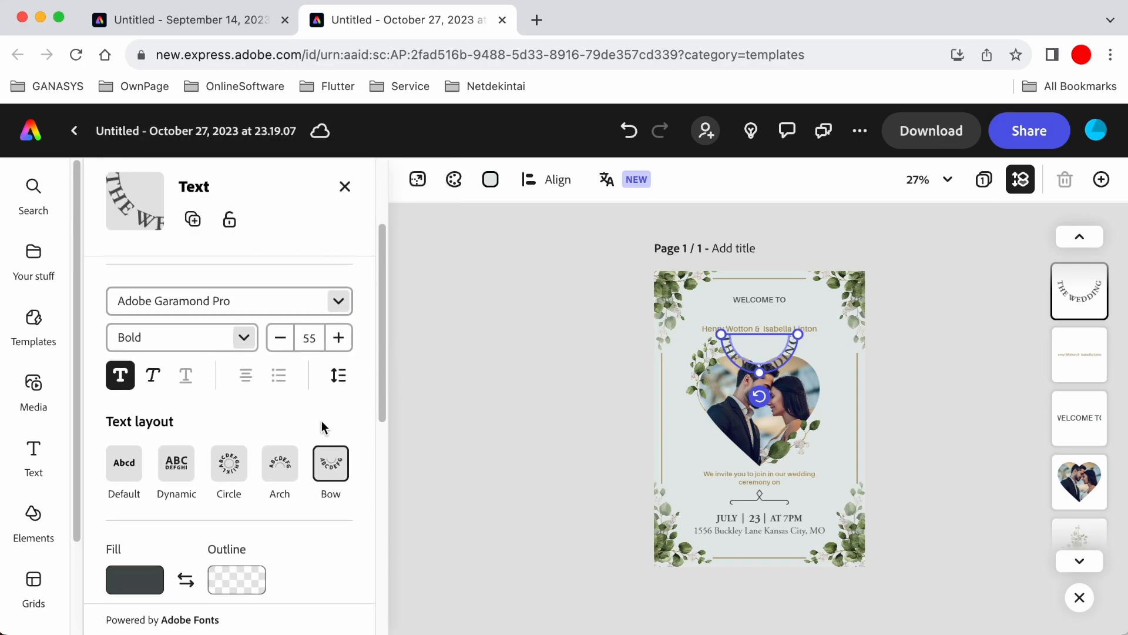
pyautogui.click(244, 344)
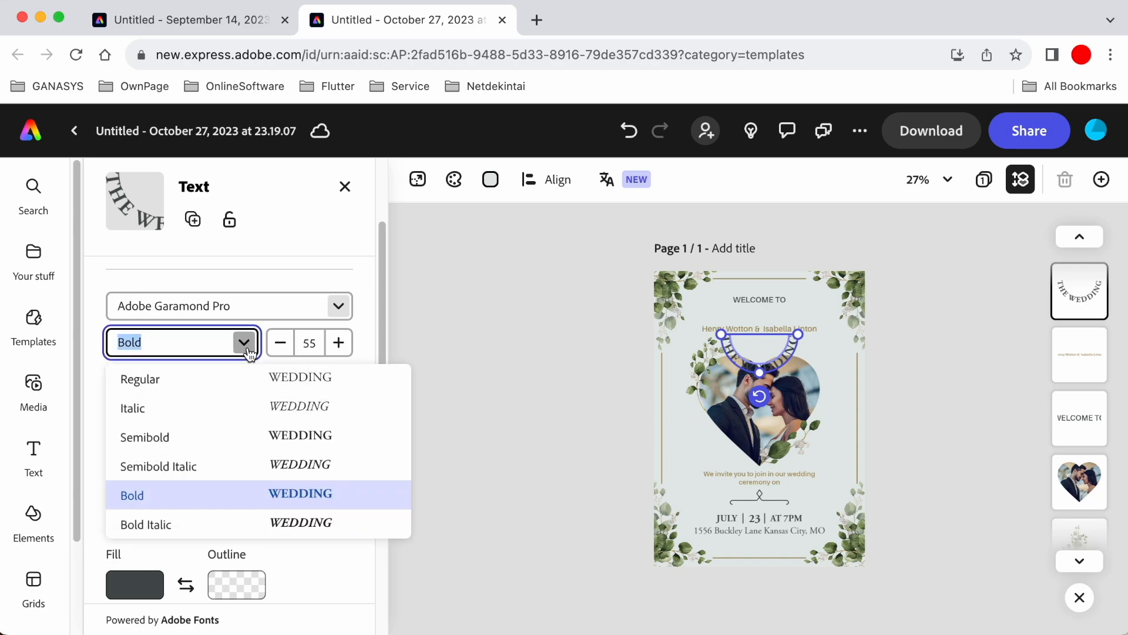
pyautogui.click(244, 346)
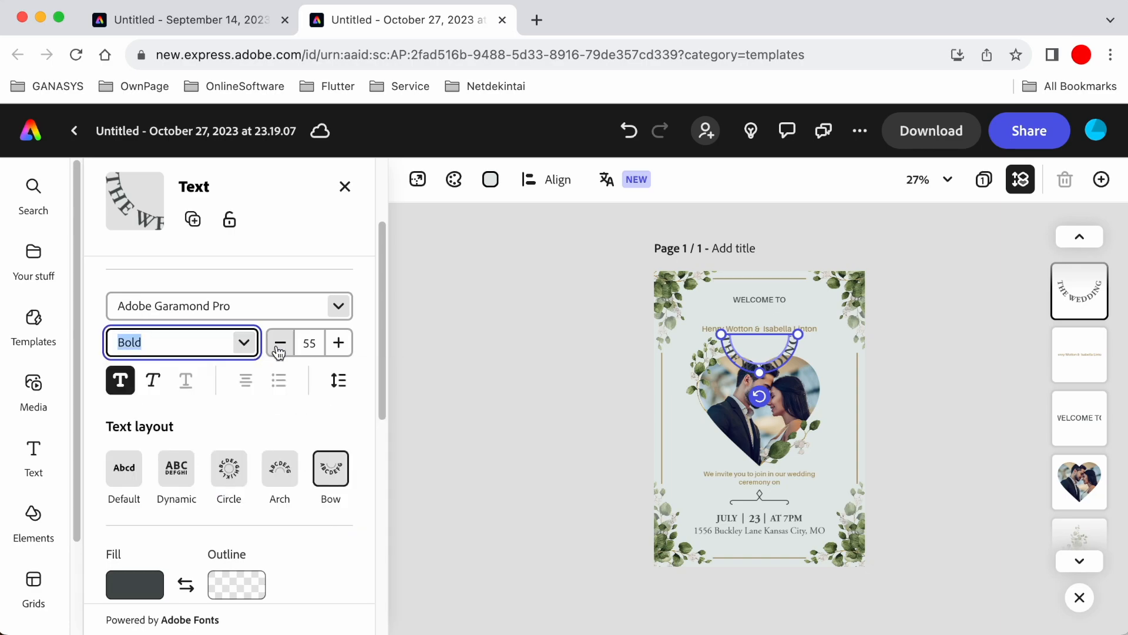
pyautogui.click(278, 350)
pyautogui.click(278, 350)
pyautogui.click(278, 350)
pyautogui.click(278, 350)
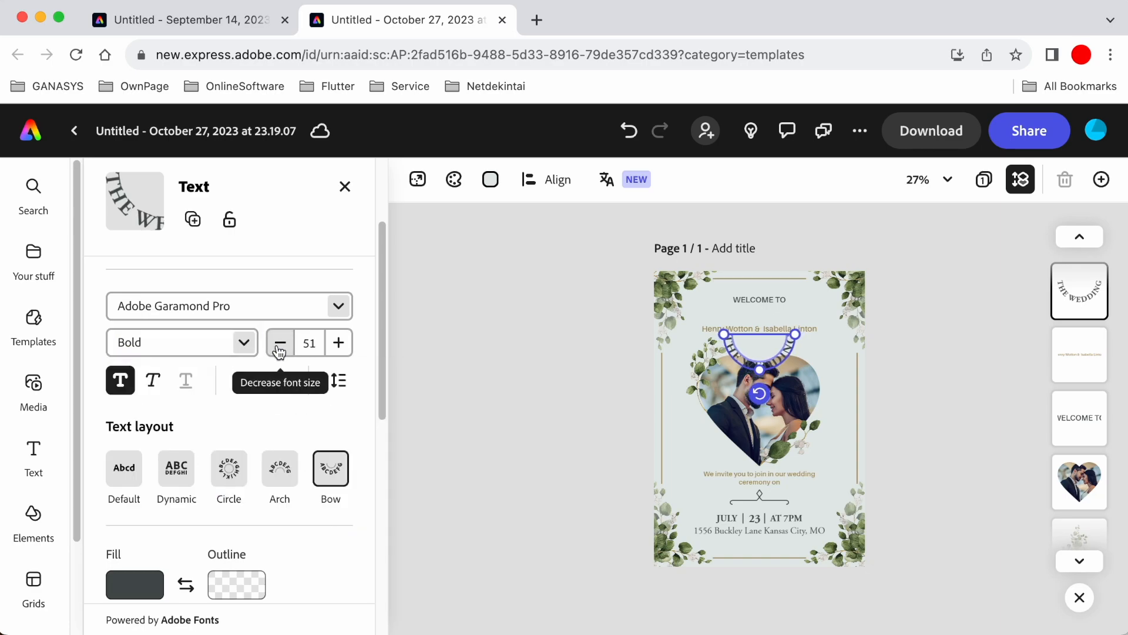
# Try the Default, Dynamic, Circle, Arch and Bow text layouts on the "THE WEDDING" heading
pyautogui.click(126, 470)
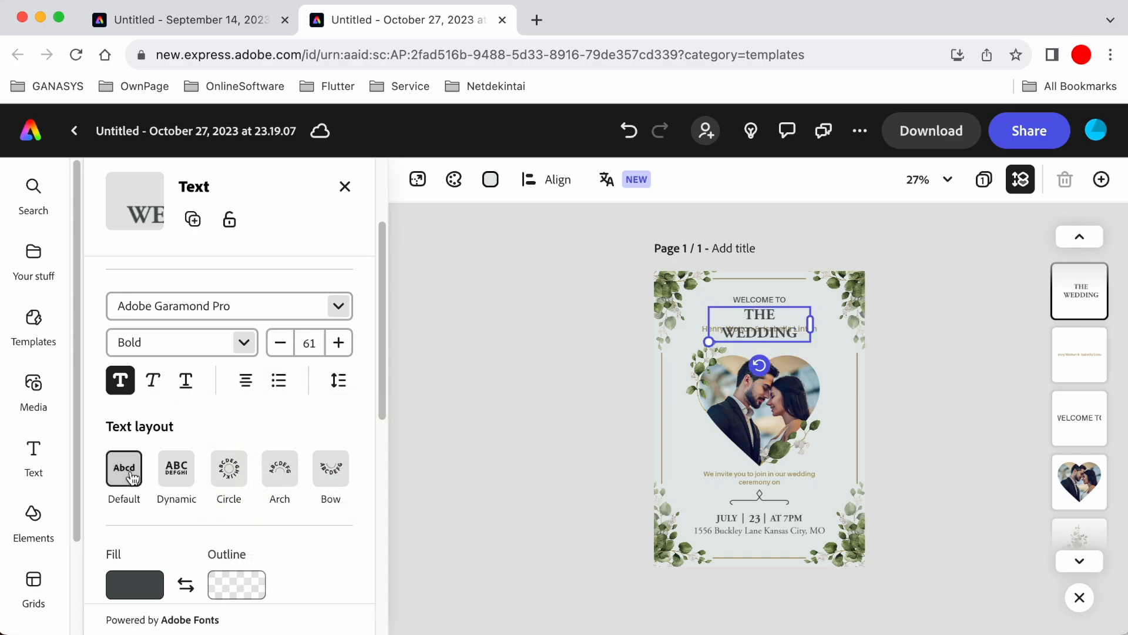
pyautogui.click(177, 476)
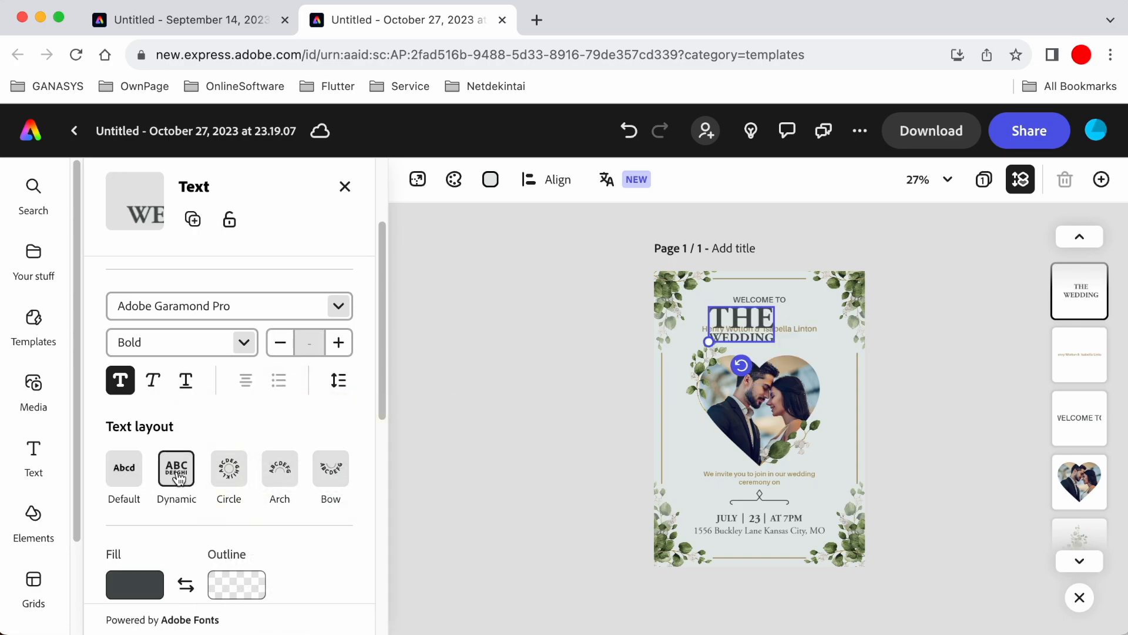
pyautogui.click(131, 475)
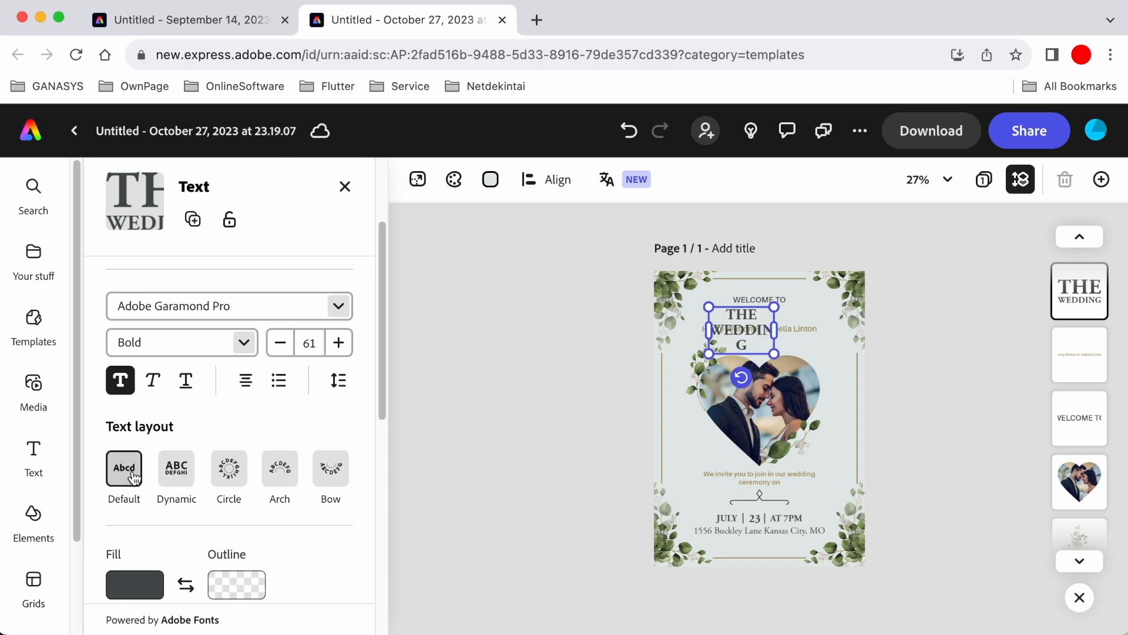
pyautogui.click(228, 476)
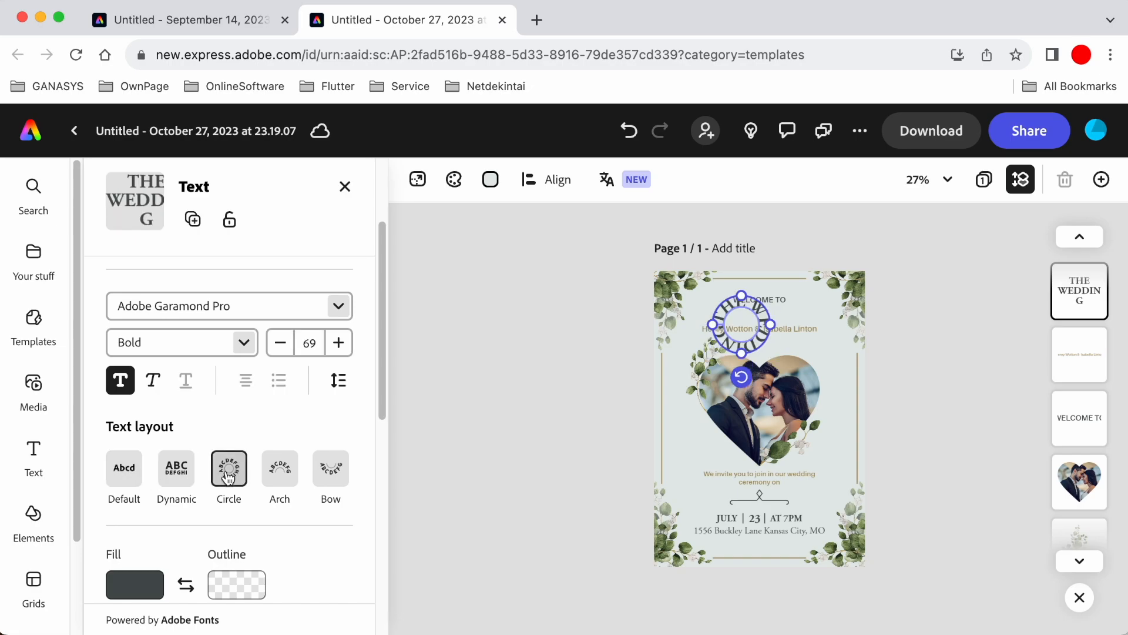
pyautogui.click(278, 478)
pyautogui.click(318, 477)
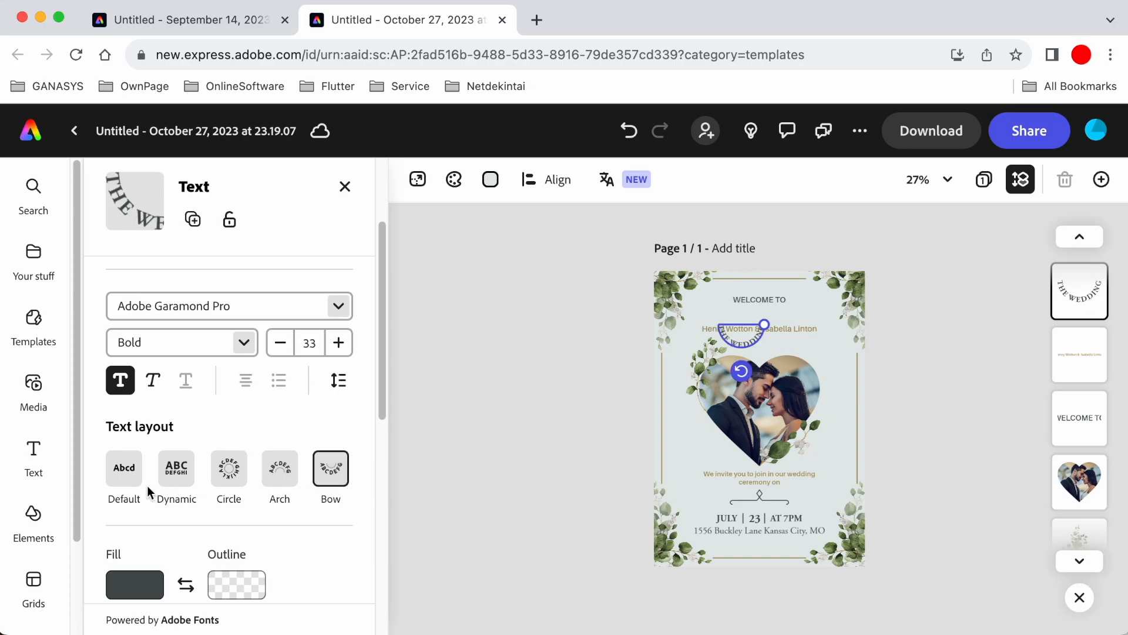
# Set the "THE WEDDING" heading to the Default layout and widen its text box to fit on one line
pyautogui.click(126, 479)
pyautogui.moveTo(774, 330); pyautogui.dragTo(824, 321)
pyautogui.moveTo(825, 321); pyautogui.dragTo(827, 321)
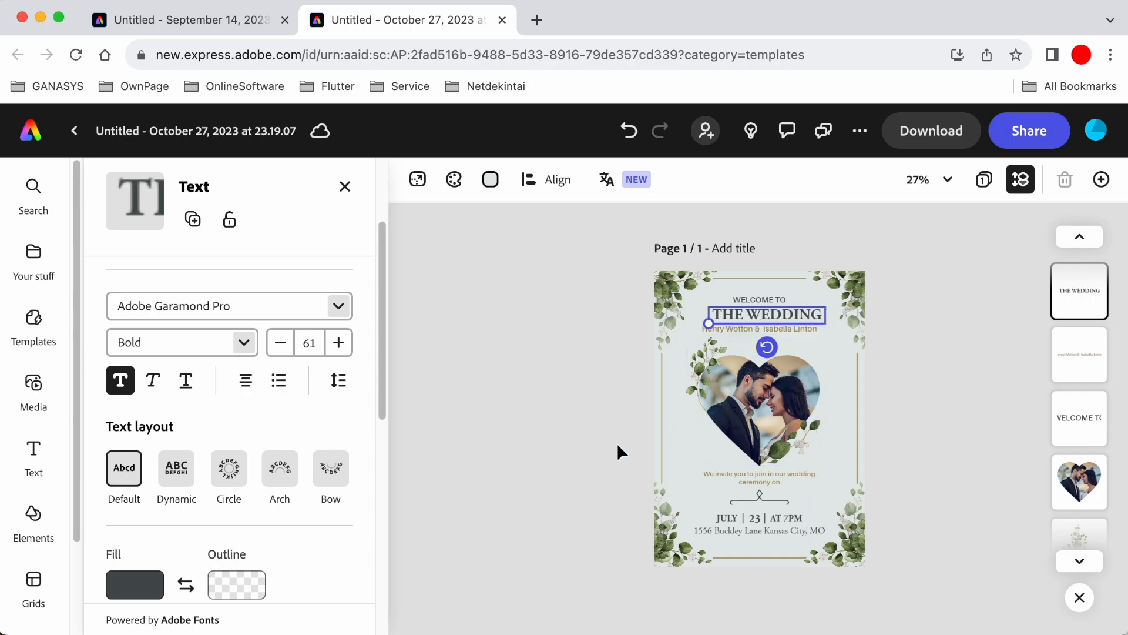
# Fill the "THE WEDDING" heading with black, try the purple library color, and dismiss the premium trial offer
pyautogui.scroll(-3, 199, 536)
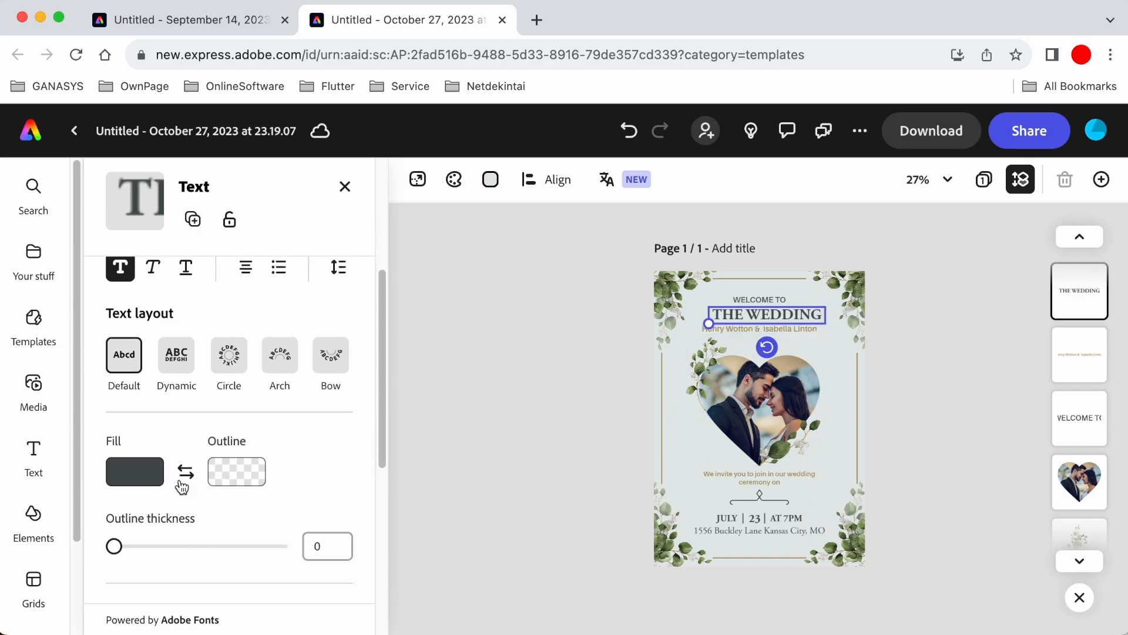
pyautogui.click(149, 476)
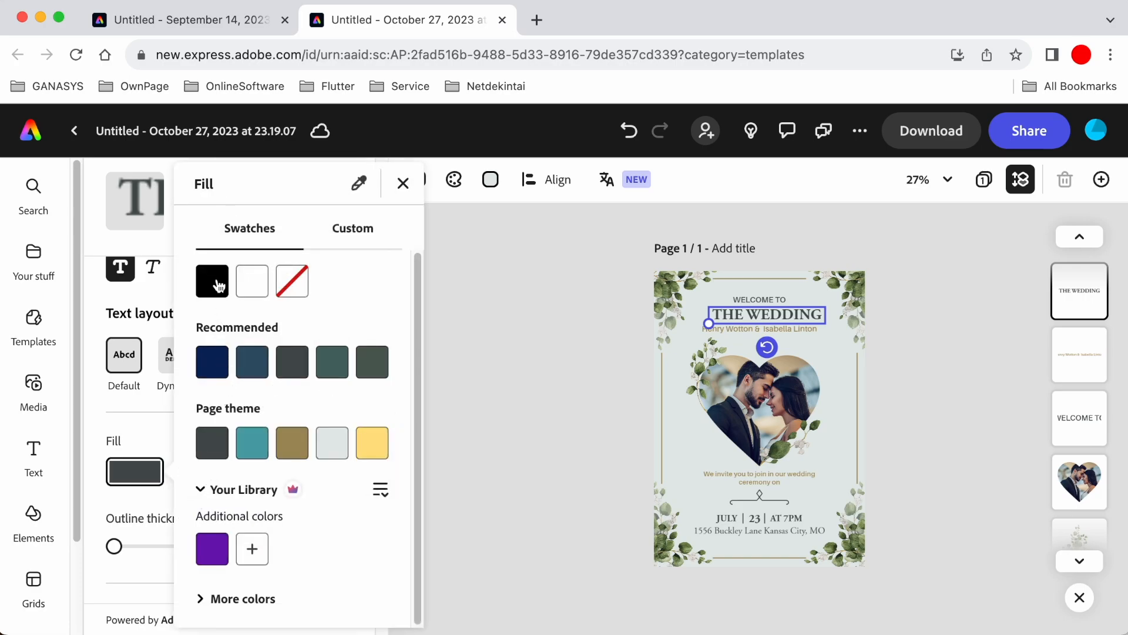
pyautogui.click(218, 285)
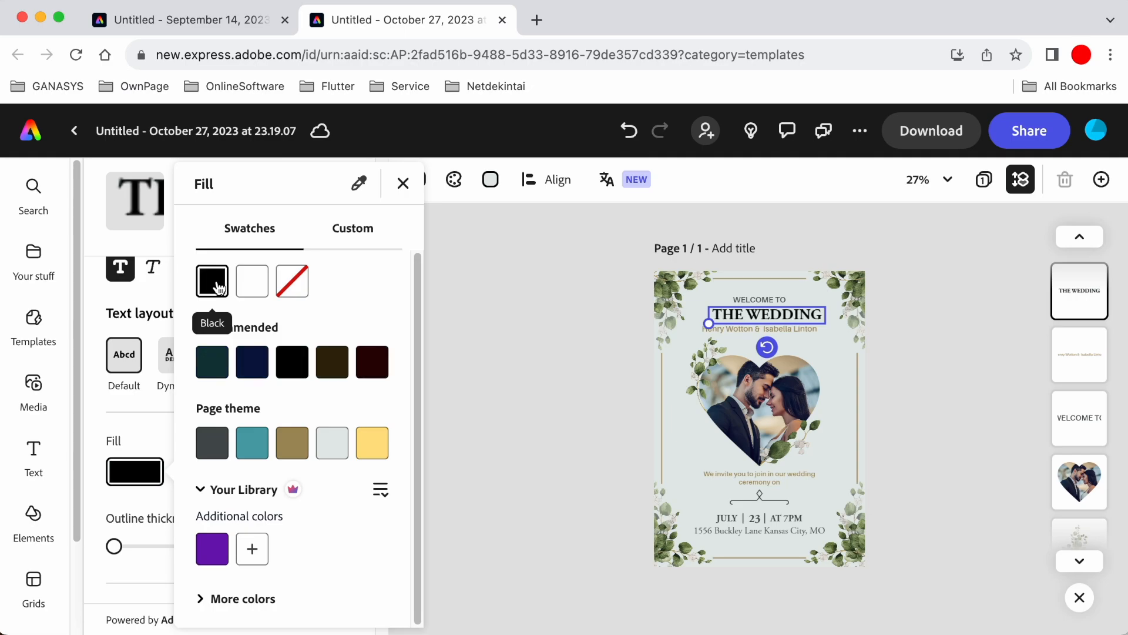
pyautogui.click(214, 548)
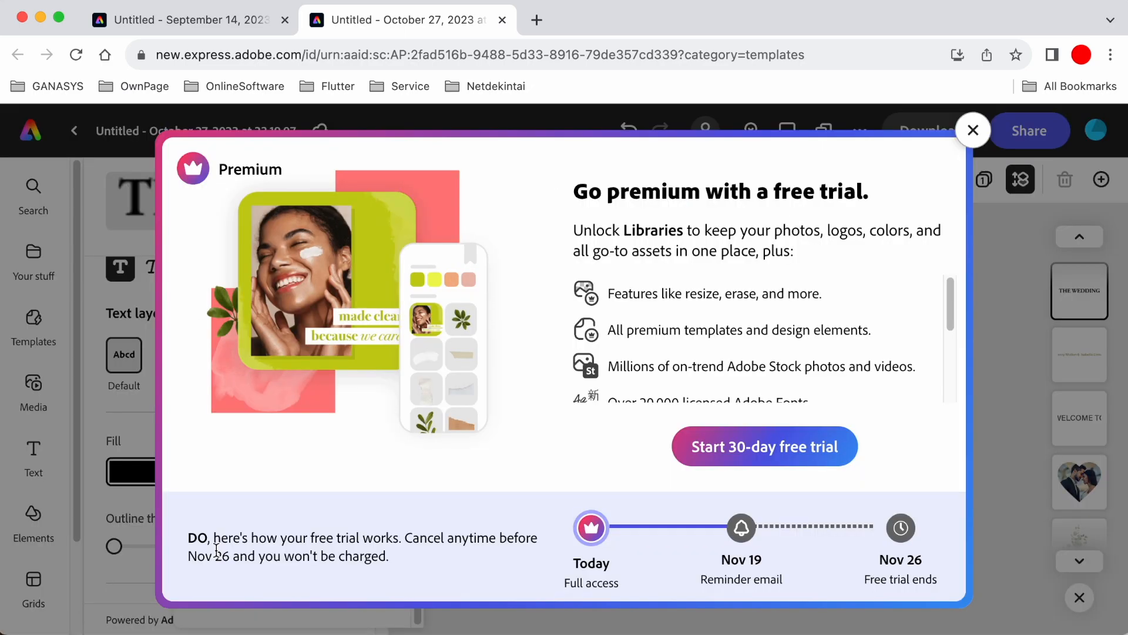
pyautogui.click(973, 130)
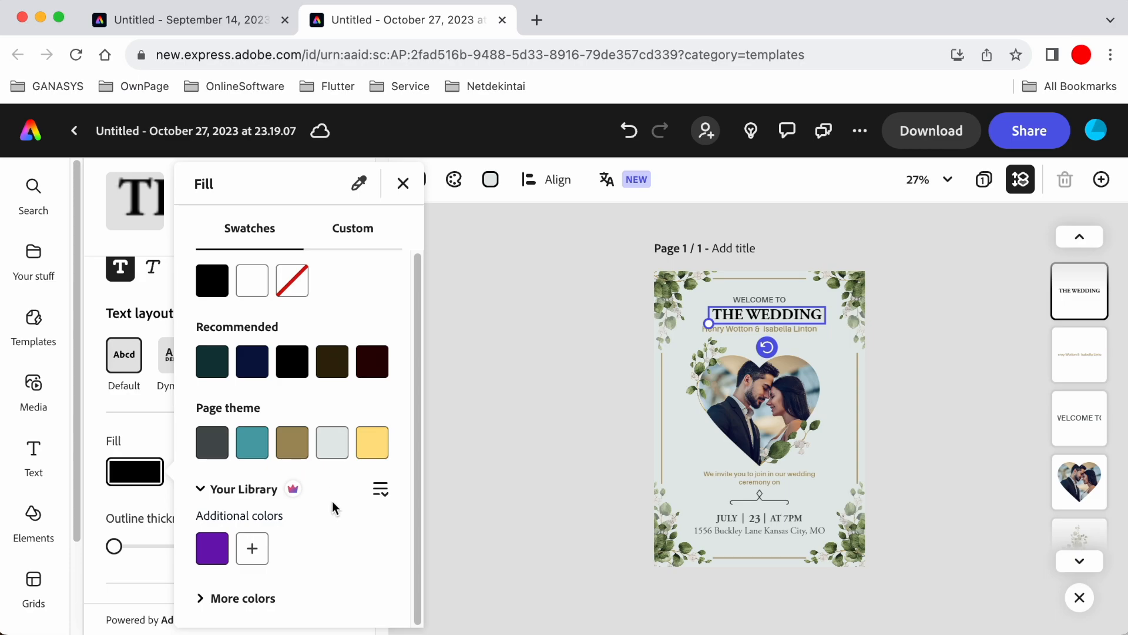
# Try the recommended black and the yellow, light gray, gold-brown and teal page theme colors as the heading's fill
pyautogui.click(293, 365)
pyautogui.click(373, 448)
pyautogui.click(333, 450)
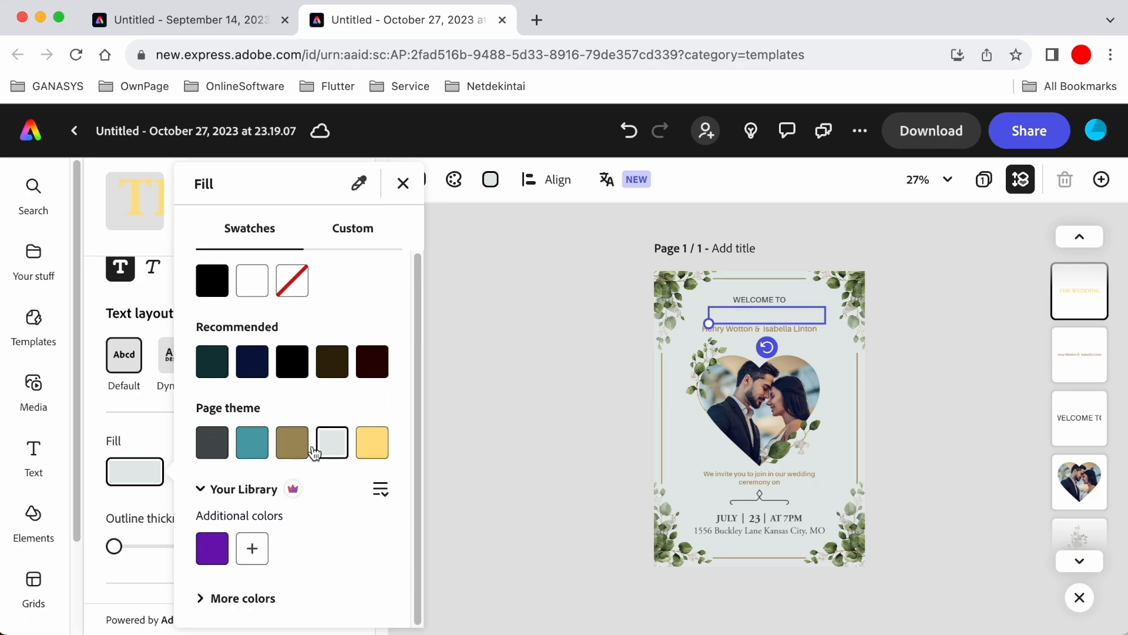
pyautogui.click(292, 446)
pyautogui.click(257, 449)
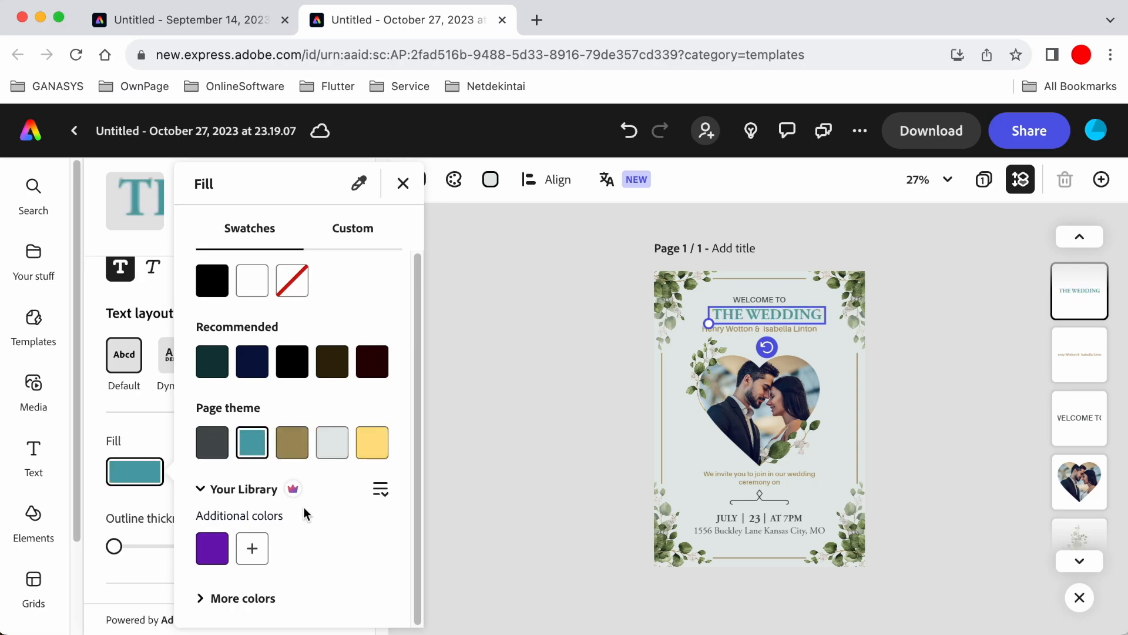
# Try blue, red and magenta fills from the extended colors on the "THE WEDDING" heading and settle on light pink-violet
pyautogui.click(208, 597)
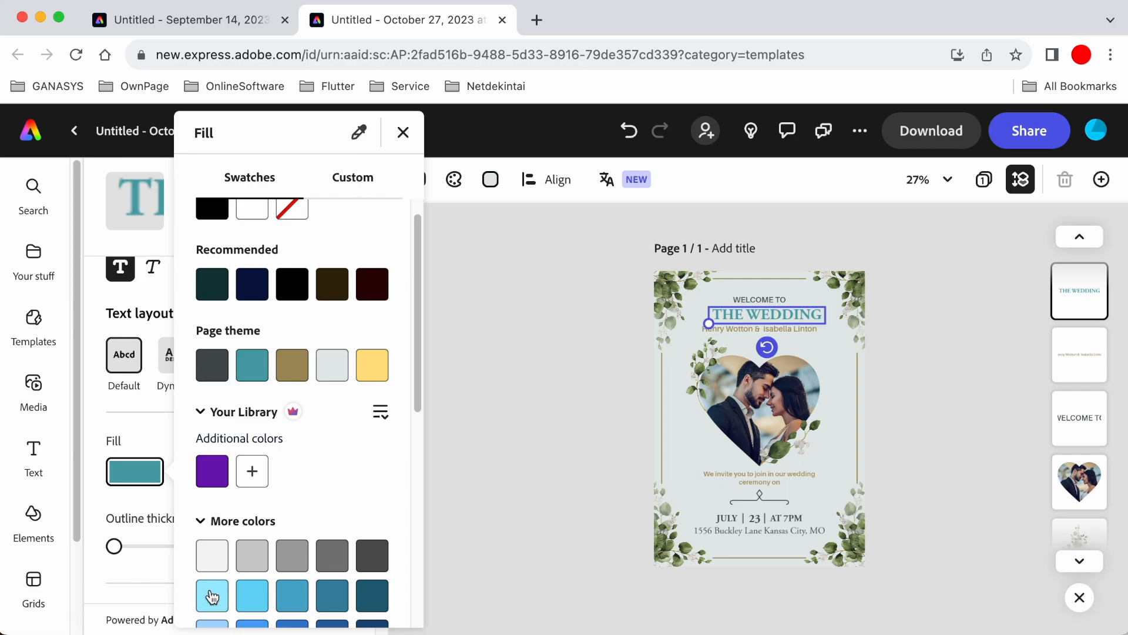
pyautogui.scroll(-3, 213, 597)
pyautogui.click(303, 477)
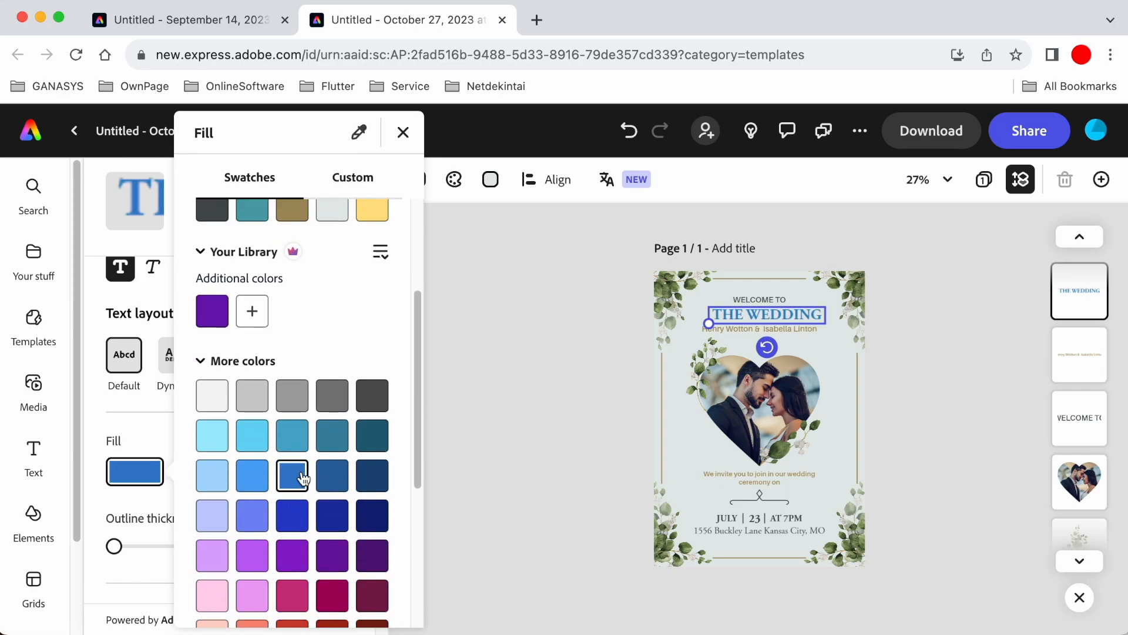
pyautogui.click(296, 511)
pyautogui.scroll(-3, 288, 518)
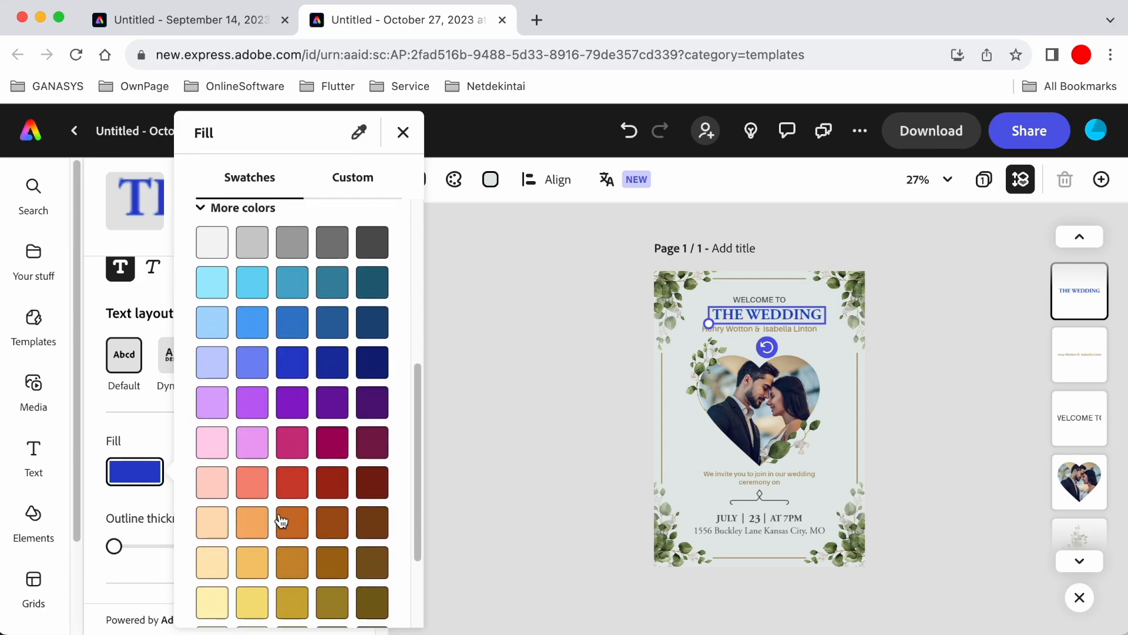
pyautogui.click(292, 481)
pyautogui.click(332, 482)
pyautogui.click(292, 442)
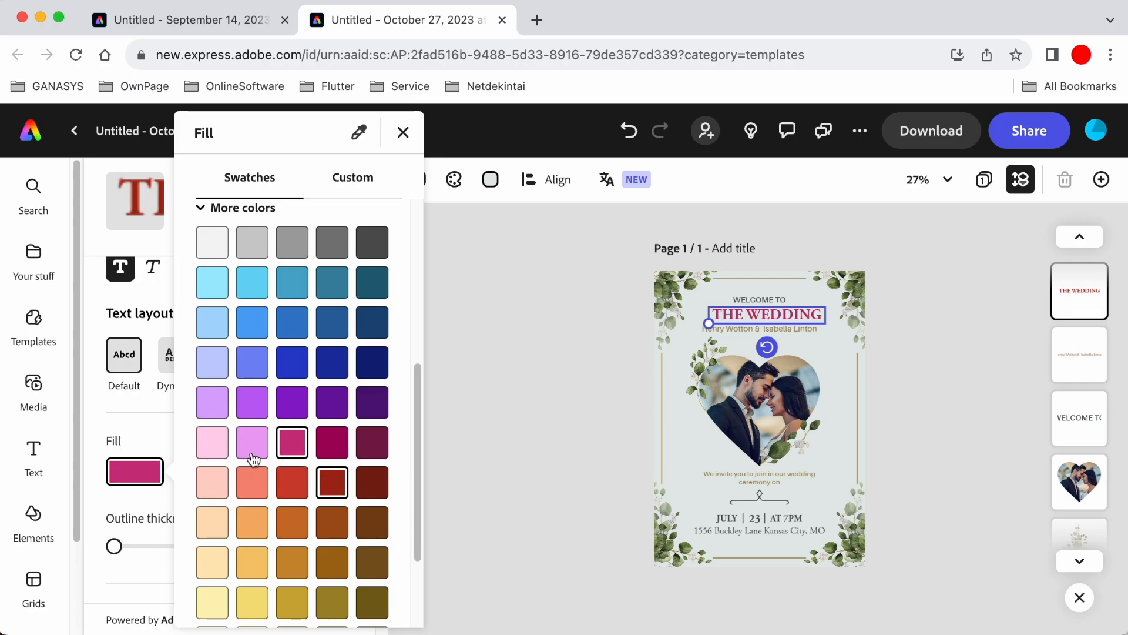
pyautogui.click(253, 453)
pyautogui.click(404, 133)
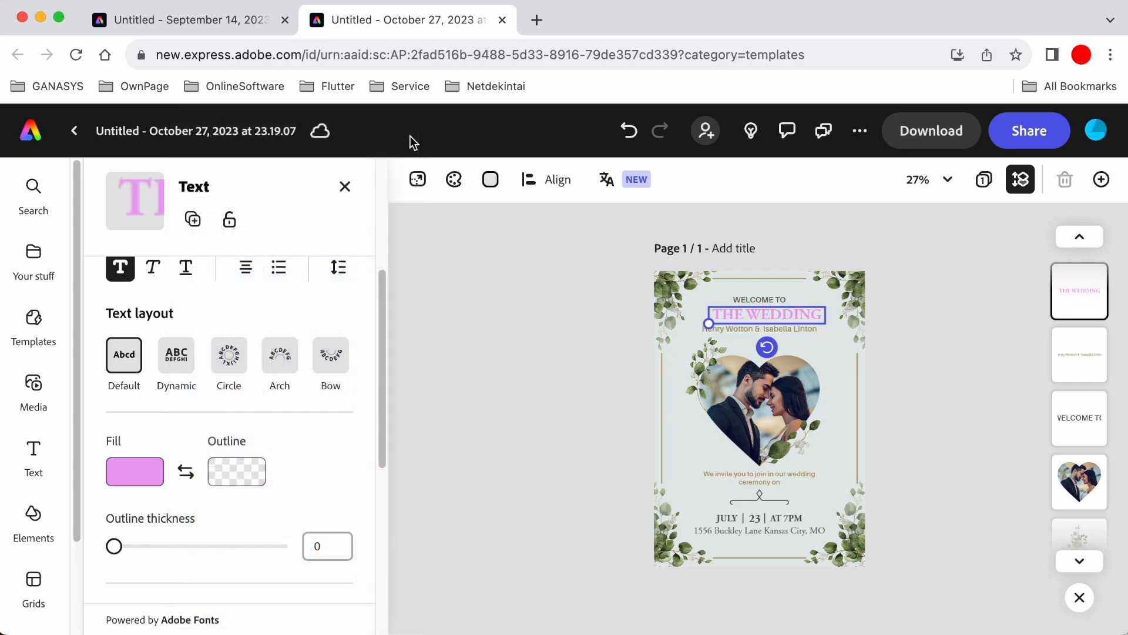
# Try yellow, teal, blue and green outline colors on the "THE WEDDING" heading and settle on black
pyautogui.click(244, 478)
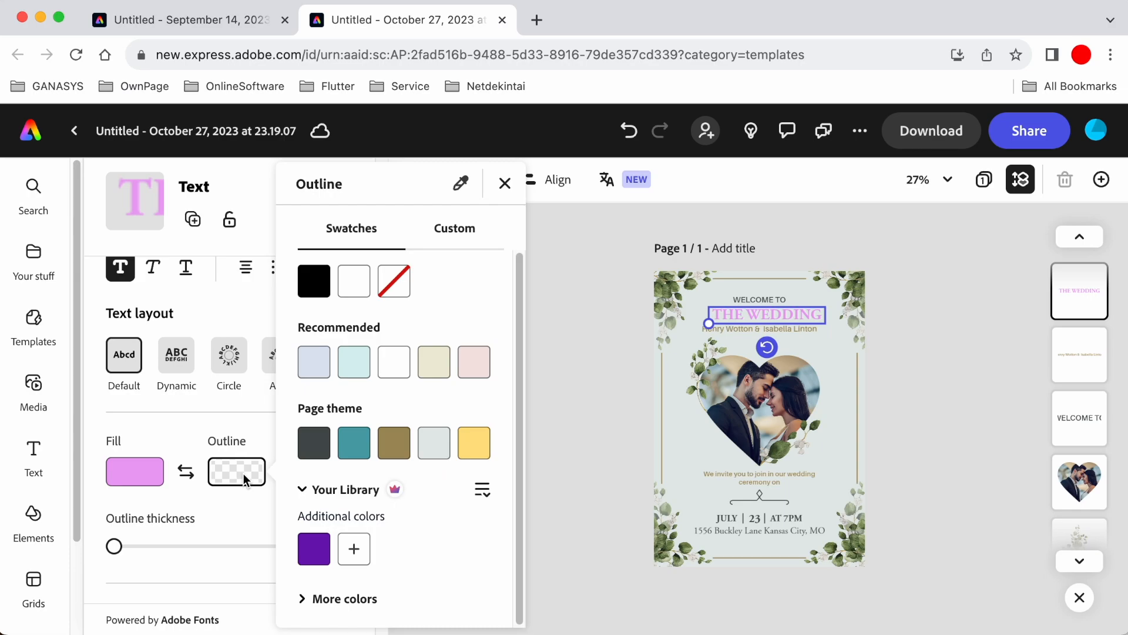
pyautogui.click(477, 448)
pyautogui.click(360, 448)
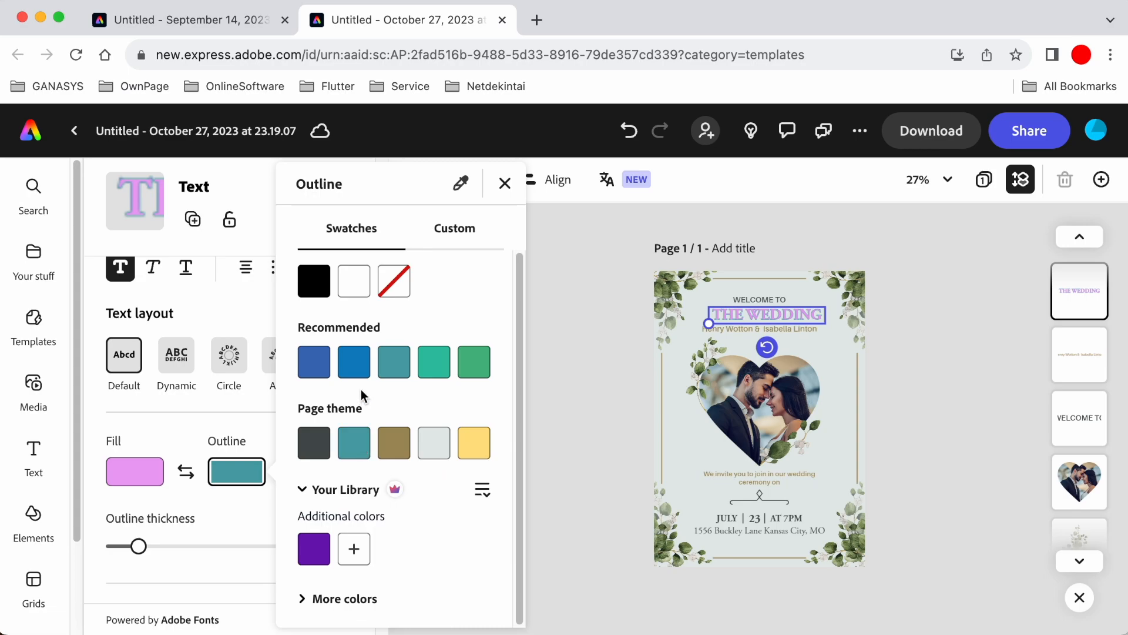
pyautogui.click(360, 371)
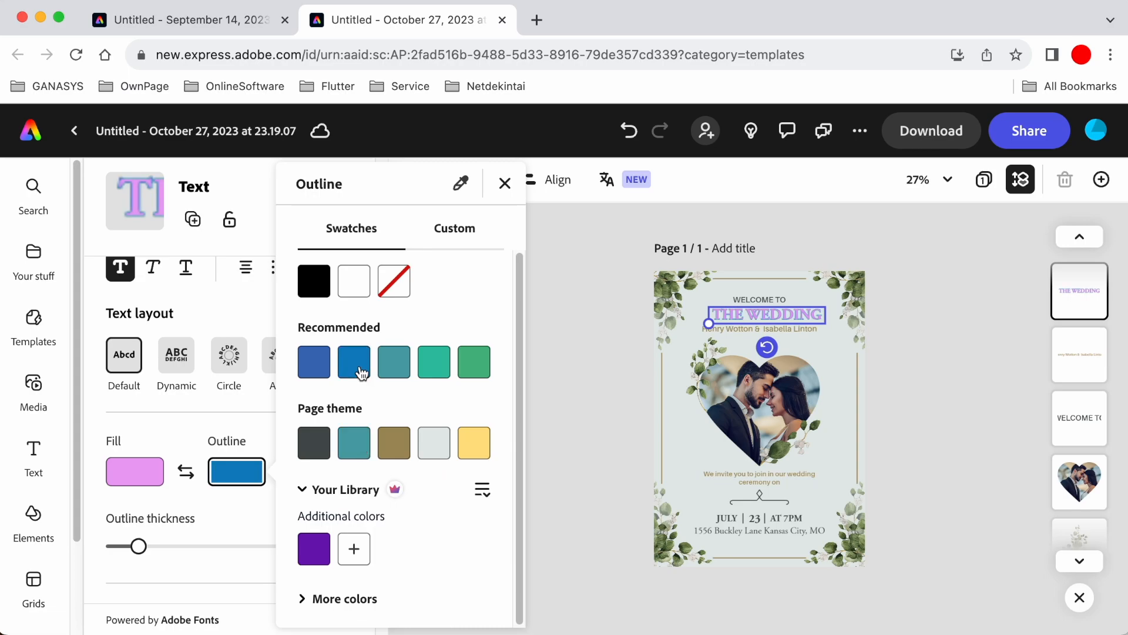
pyautogui.click(412, 368)
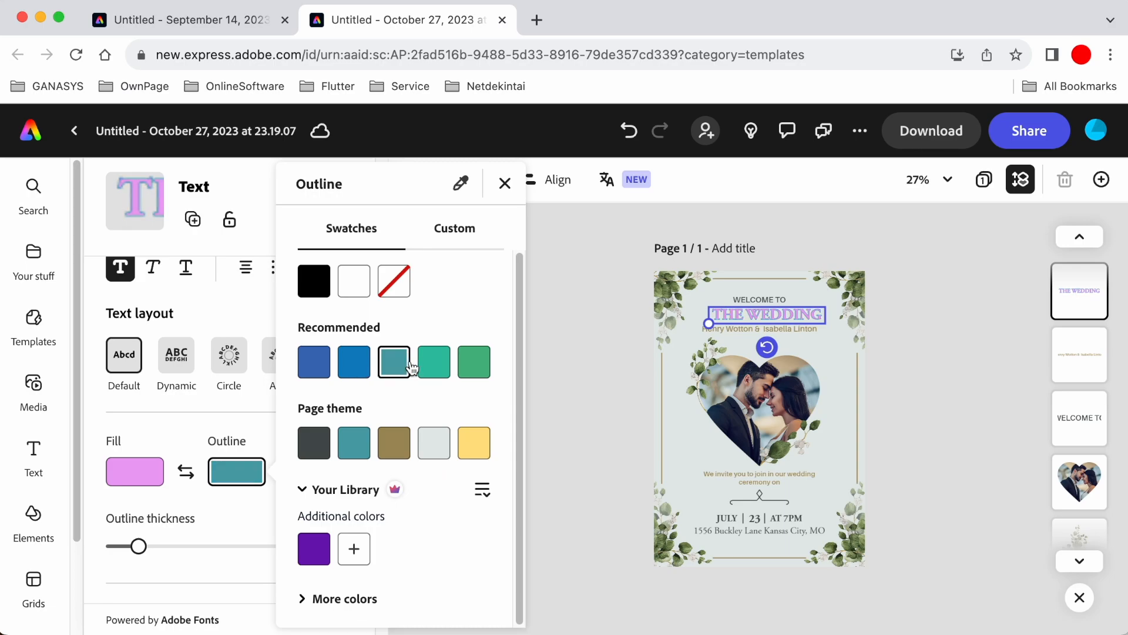
pyautogui.click(445, 369)
pyautogui.click(473, 364)
pyautogui.click(323, 291)
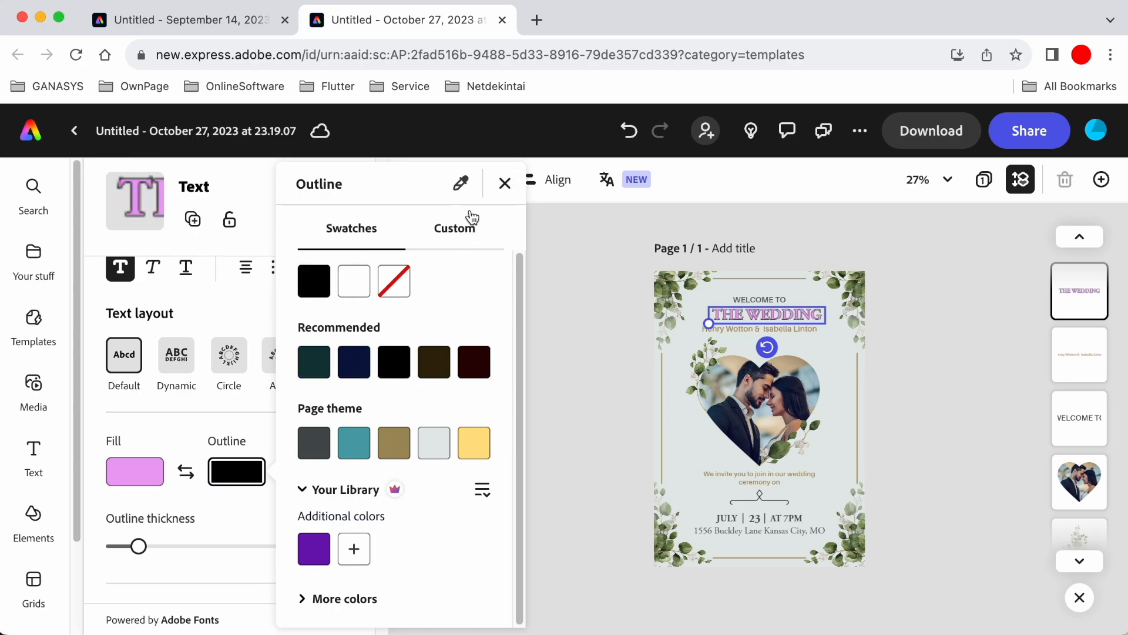
pyautogui.click(504, 187)
# Increase the outline thickness of the "THE WEDDING" heading and turn on a Classic shadow, with opacity at 100%
pyautogui.scroll(-4, 289, 450)
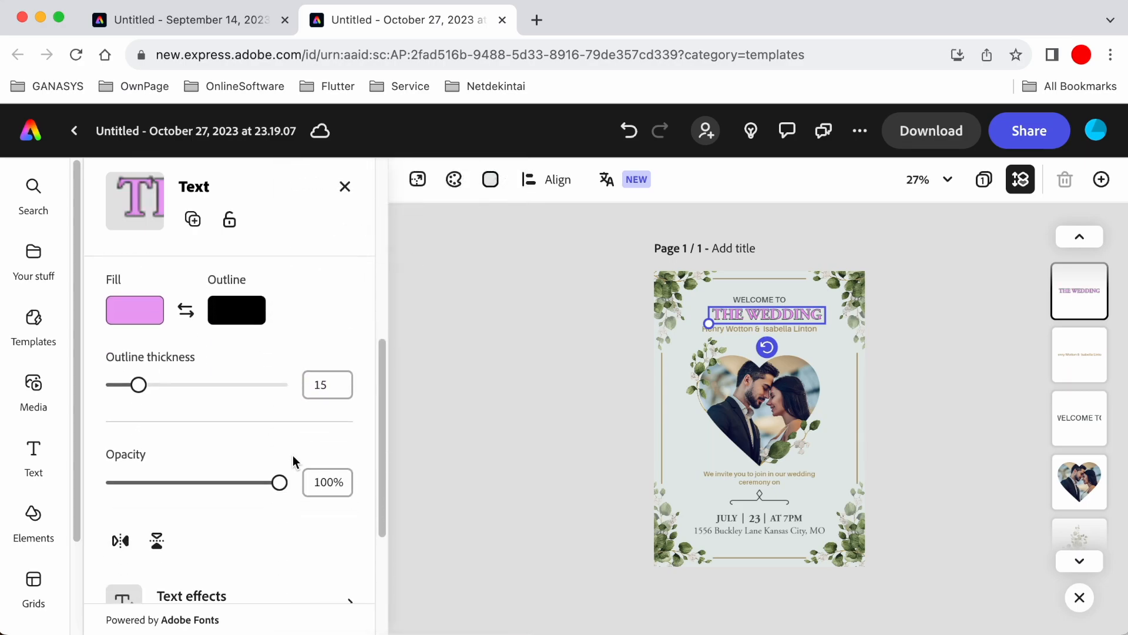
pyautogui.moveTo(146, 393)
pyautogui.mouseDown()
pyautogui.moveTo(261, 392)
pyautogui.moveTo(112, 393)
pyautogui.moveTo(164, 392)
pyautogui.mouseUp()
pyautogui.moveTo(280, 486)
pyautogui.mouseDown()
pyautogui.moveTo(181, 483)
pyautogui.moveTo(297, 481)
pyautogui.mouseUp()
pyautogui.scroll(-5, 312, 504)
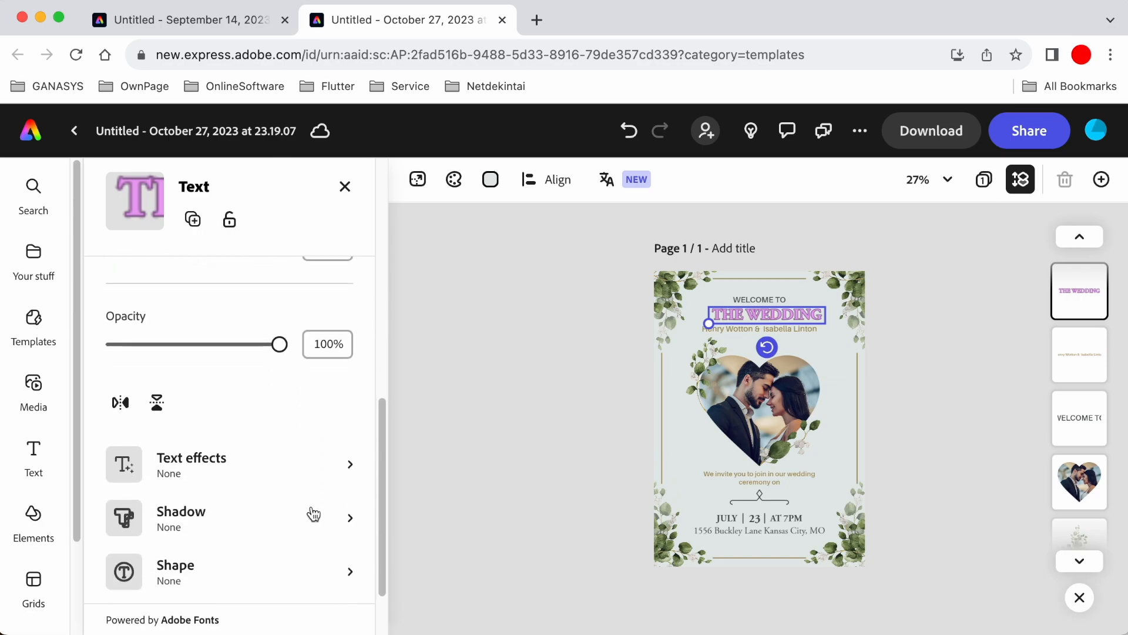
pyautogui.scroll(-2, 346, 469)
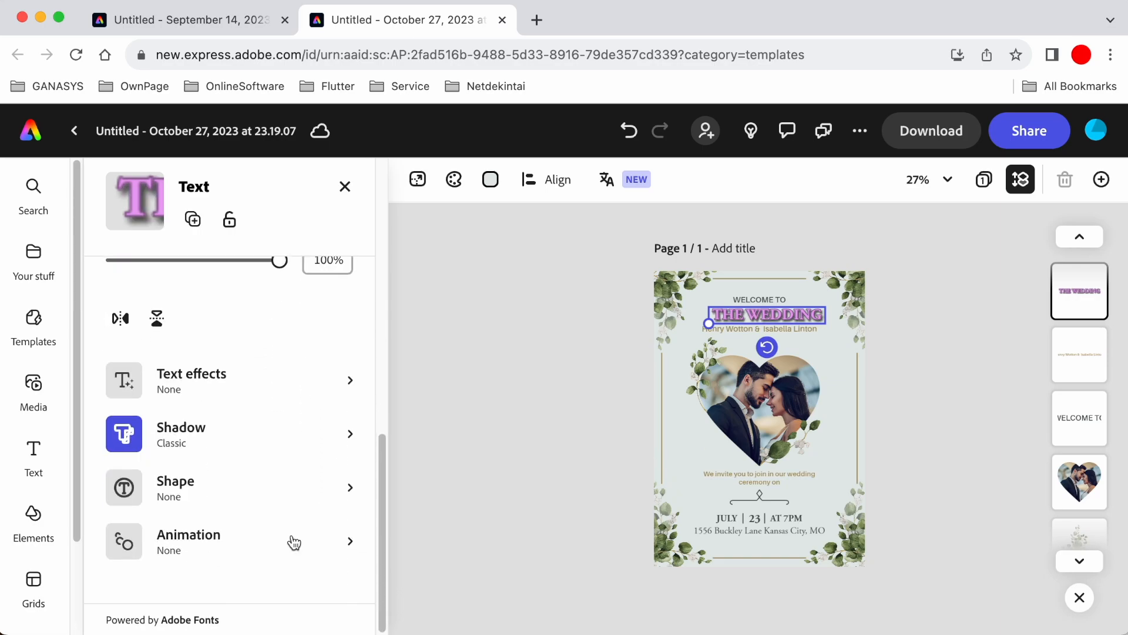
# Open the generative text effects for the heading, agree to the user guidelines, and choose the Tight fit after trying Loose
pyautogui.click(294, 383)
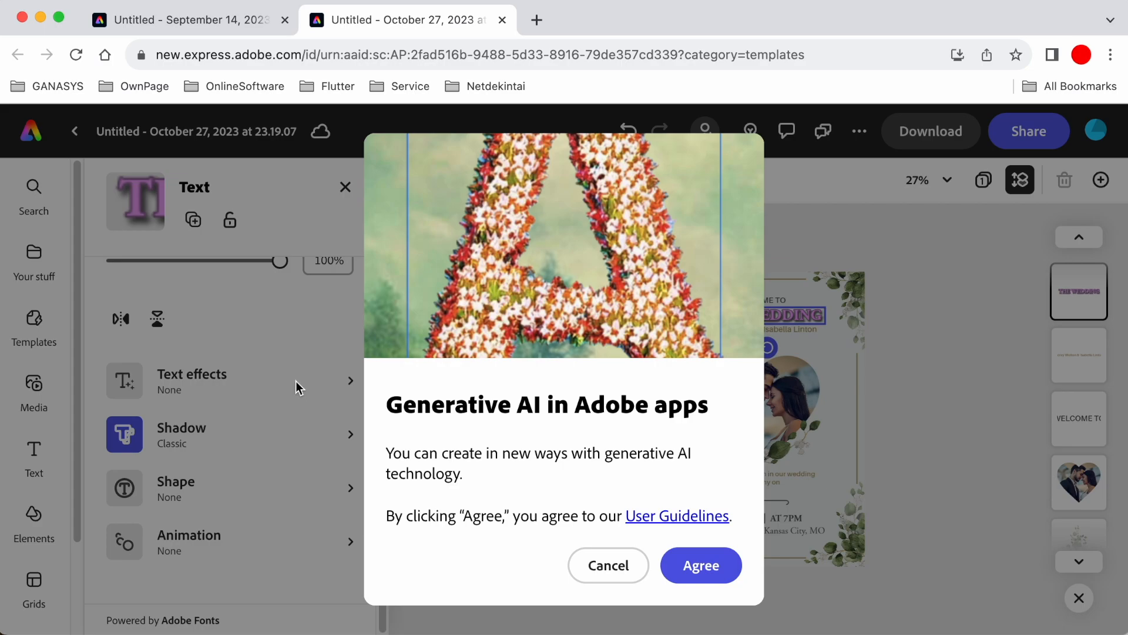
pyautogui.click(713, 575)
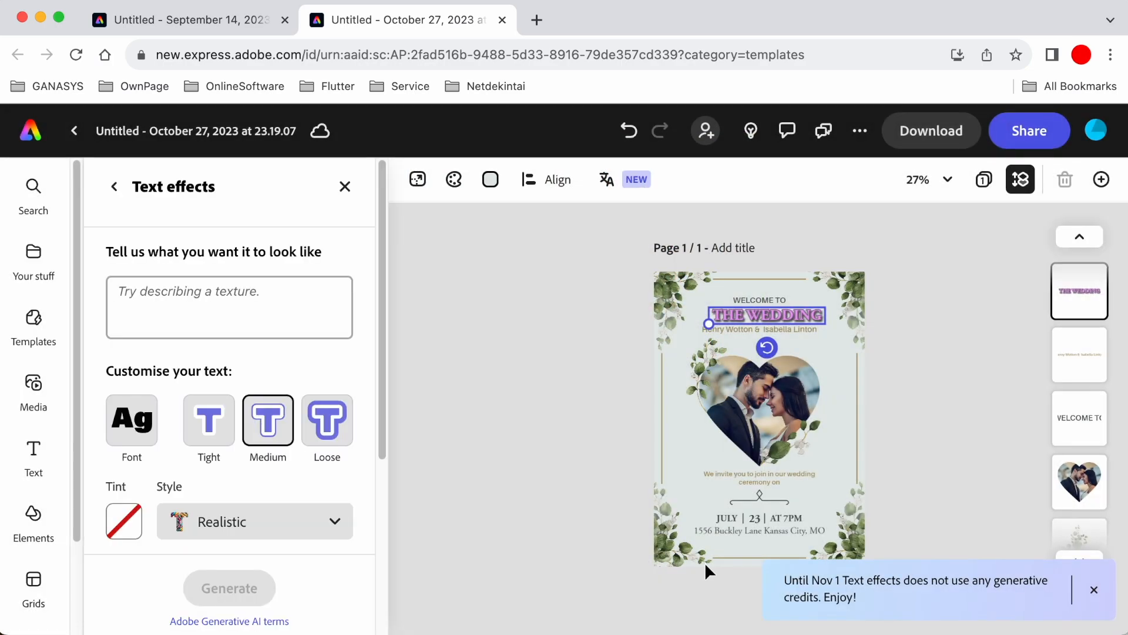
pyautogui.click(270, 434)
pyautogui.click(328, 434)
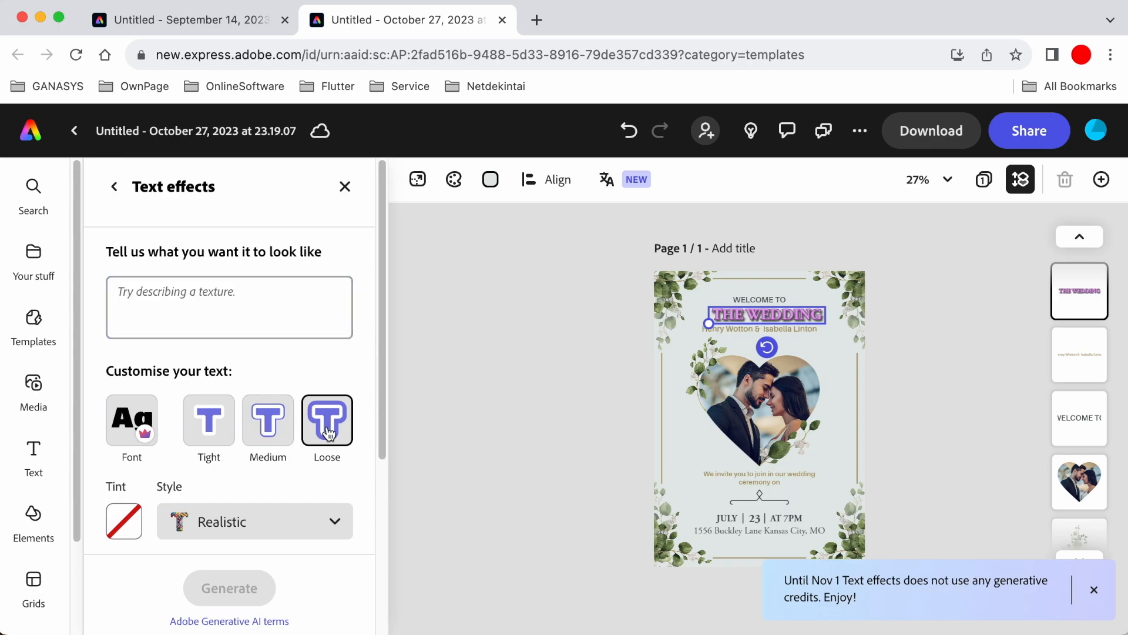
pyautogui.click(225, 432)
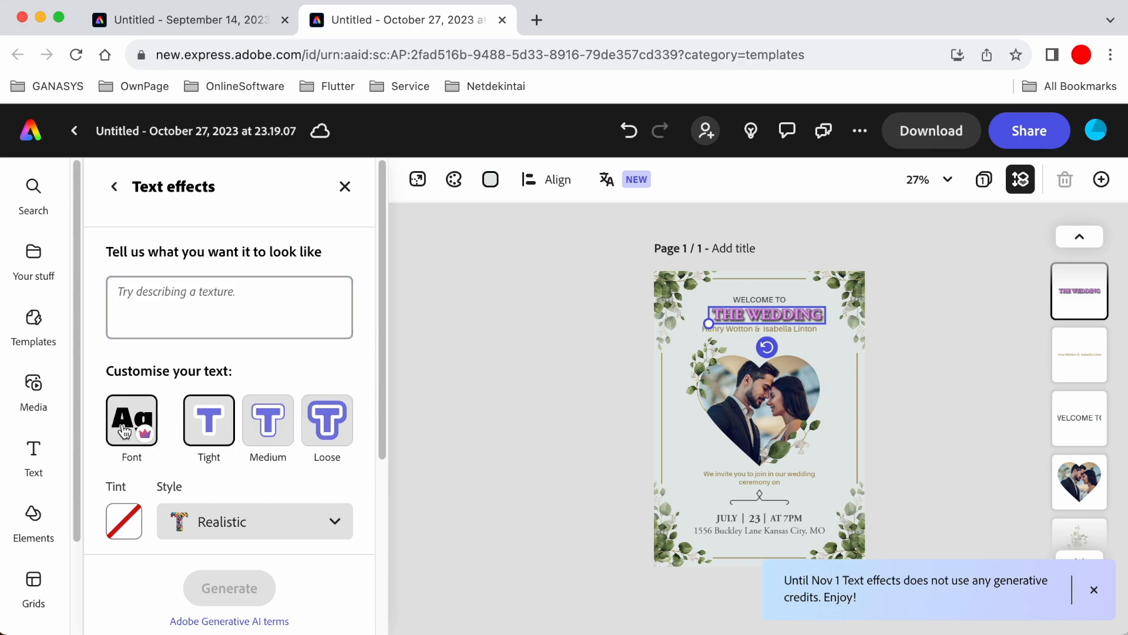
# Set the heading's text effect style to Neon and try the first result of the Gem stickers sample effect
pyautogui.scroll(-1, 283, 540)
pyautogui.click(269, 483)
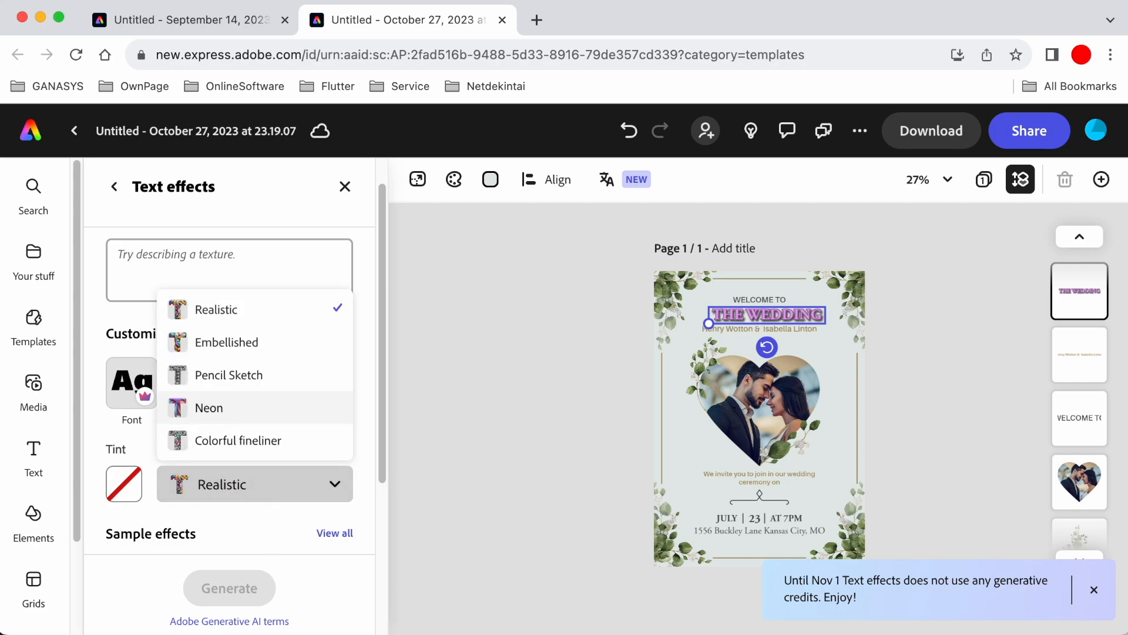
pyautogui.click(209, 422)
pyautogui.scroll(-4, 217, 459)
pyautogui.click(227, 496)
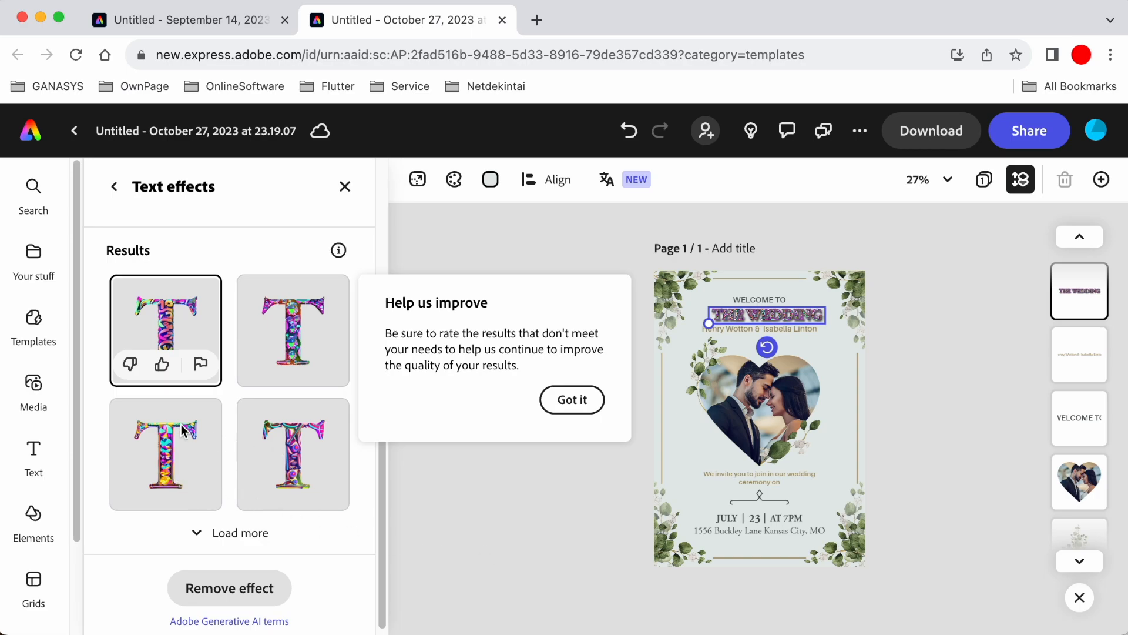
pyautogui.click(178, 329)
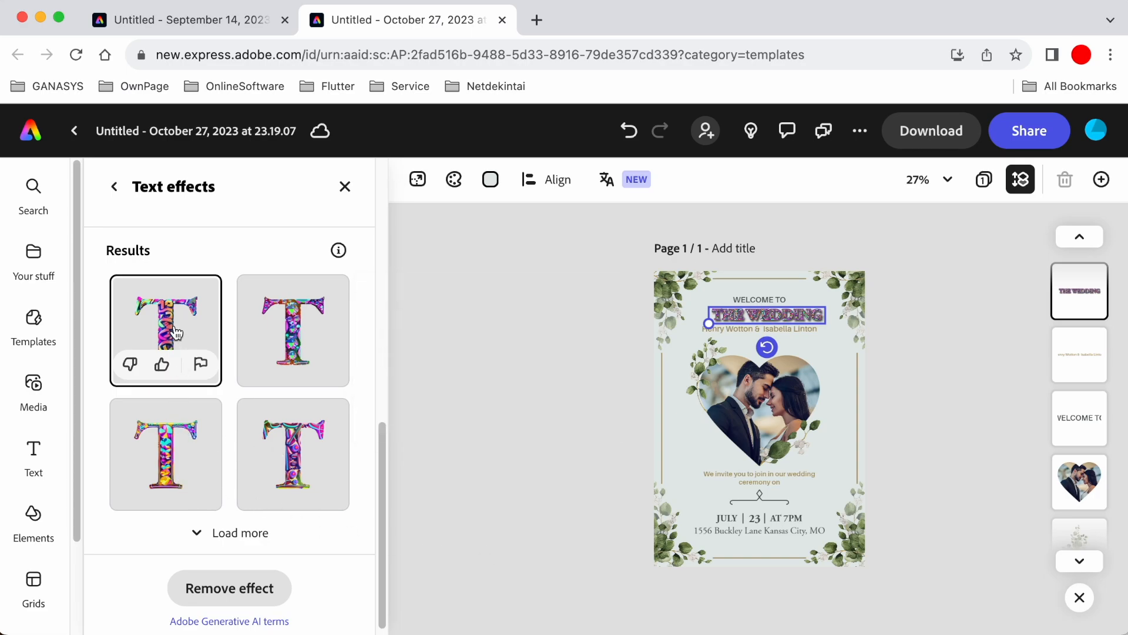
# Apply the Balloon sample effect to the "THE WEDDING" heading and close the text effects
pyautogui.scroll(5, 177, 332)
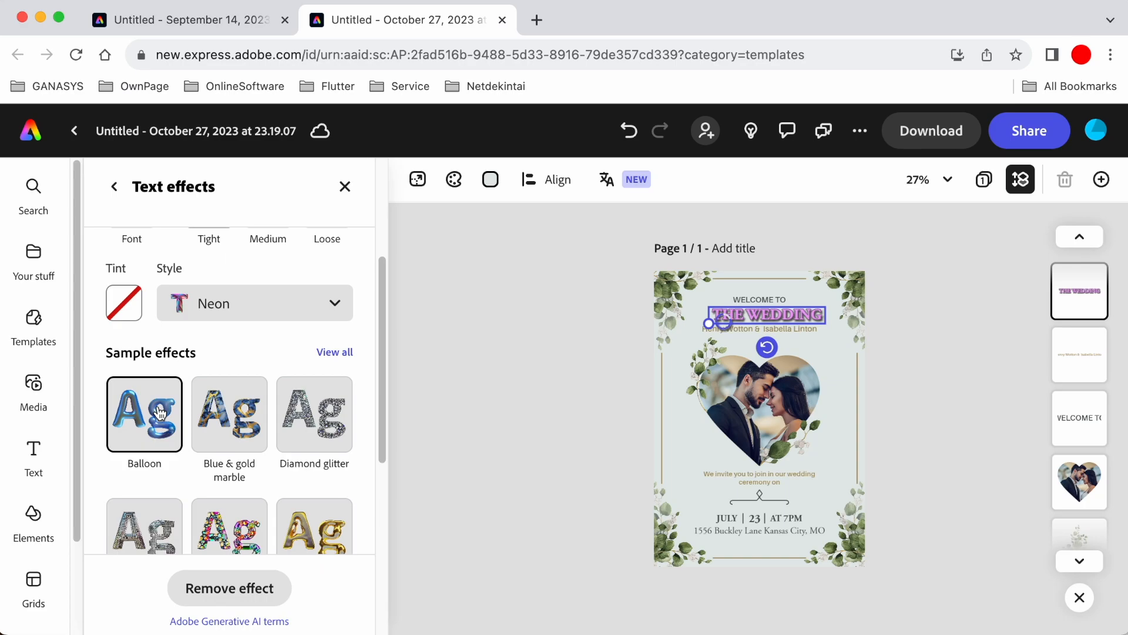
pyautogui.click(159, 414)
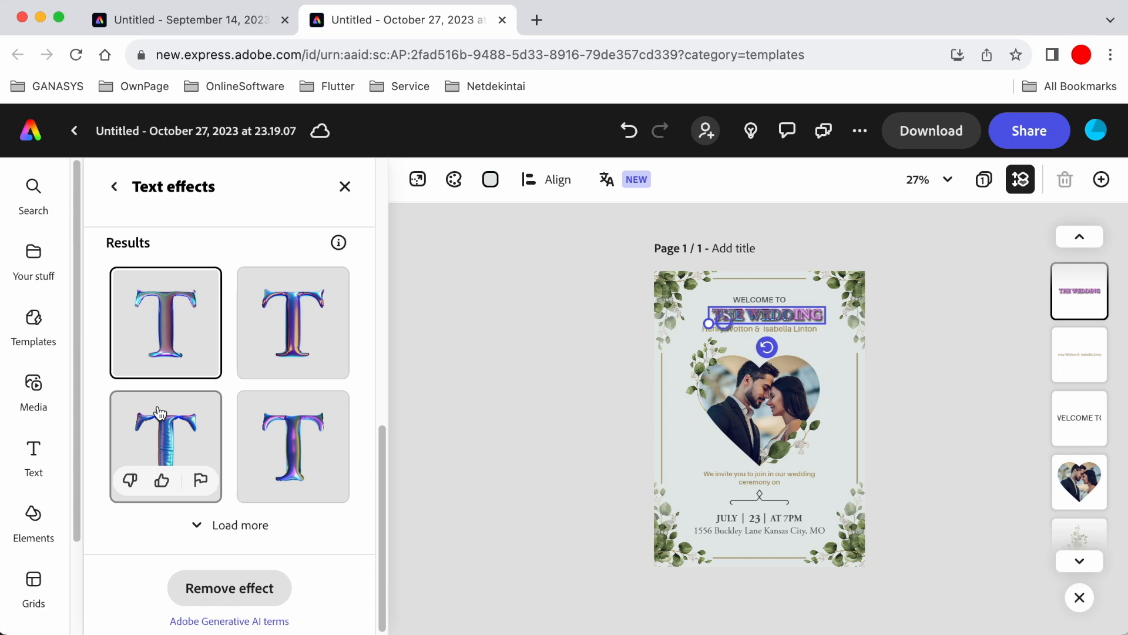
pyautogui.scroll(10, 177, 446)
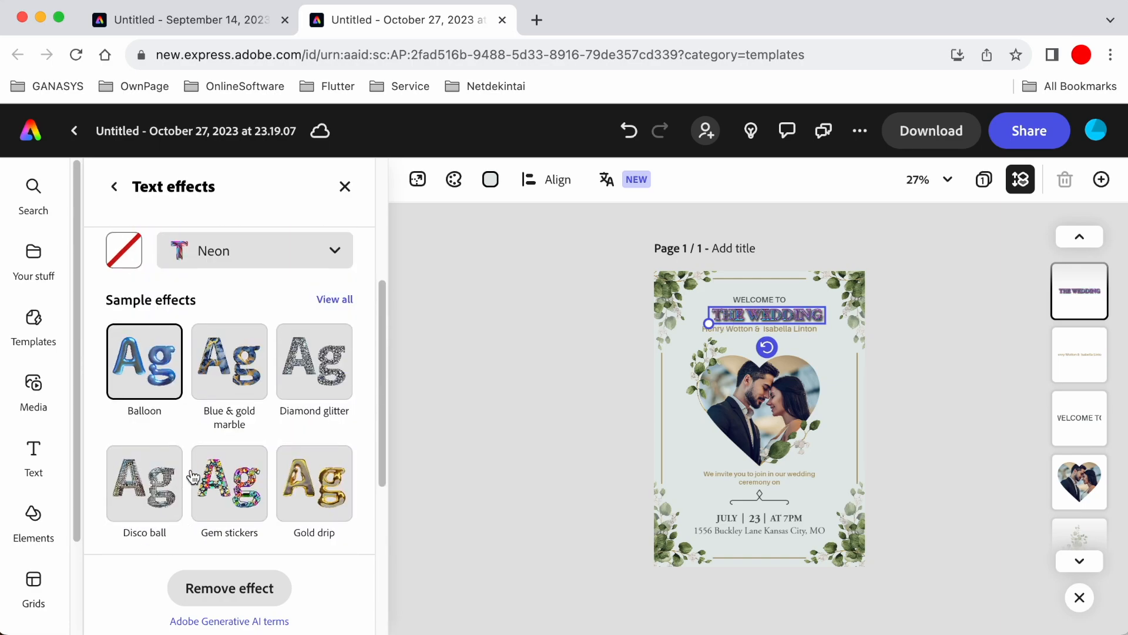
pyautogui.click(345, 186)
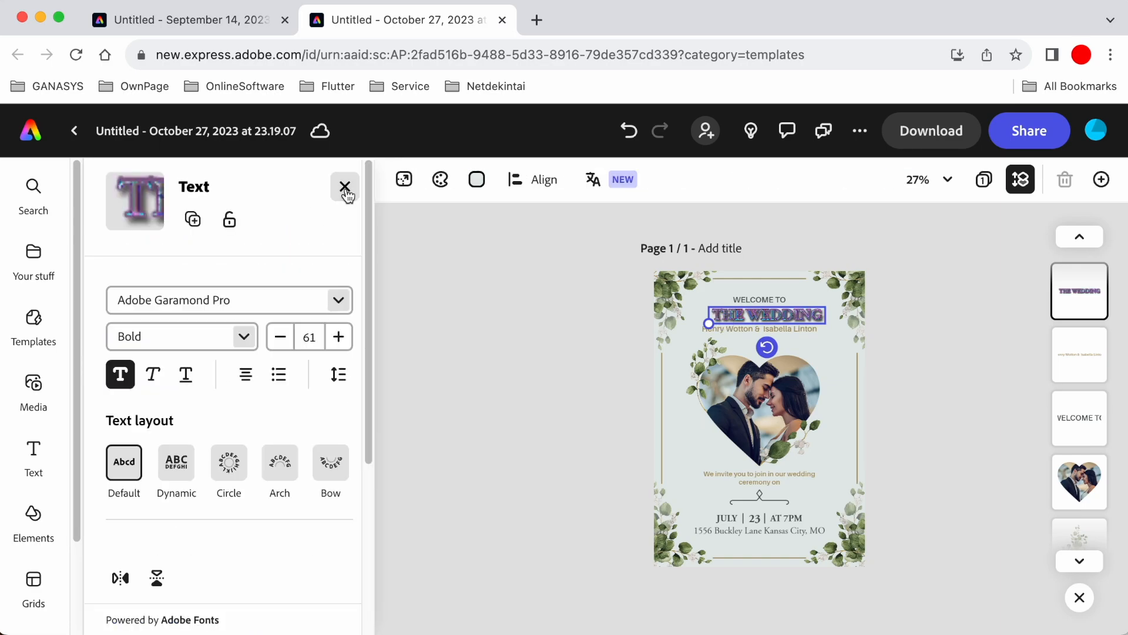
# Change the "THE WEDDING" heading's shadow style to Halo
pyautogui.scroll(-3, 231, 510)
pyautogui.scroll(-5, 231, 517)
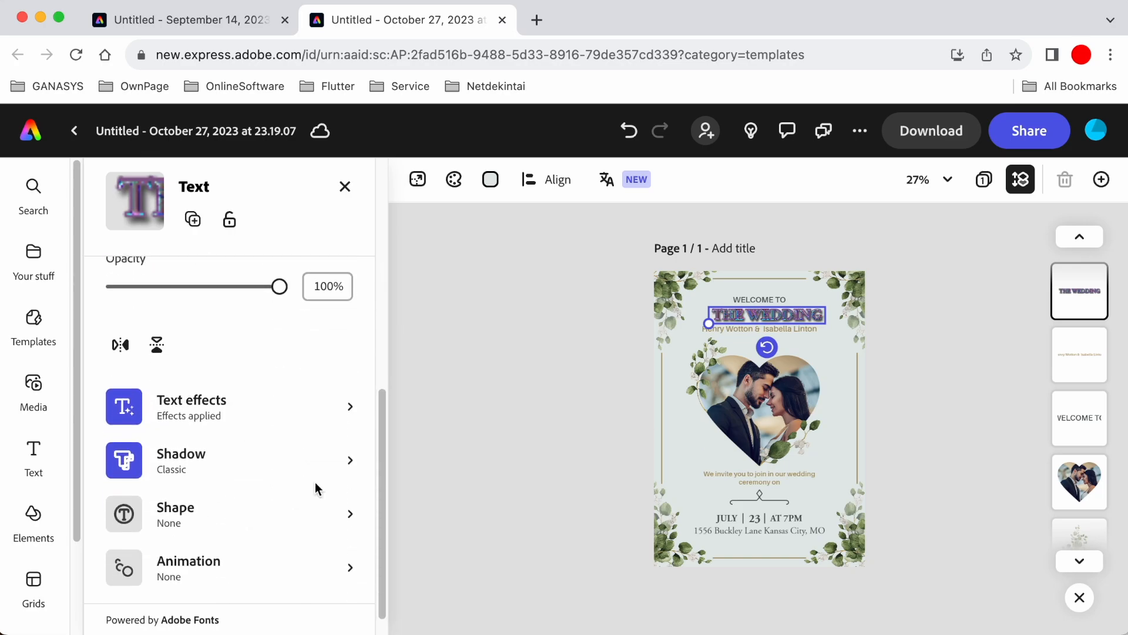
pyautogui.click(342, 468)
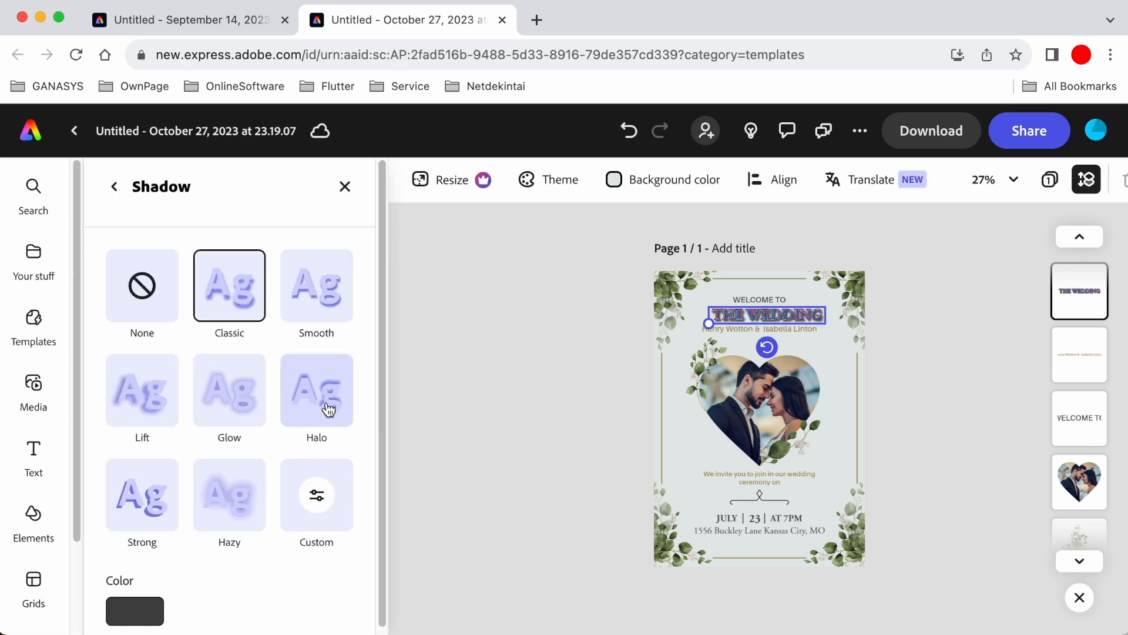
pyautogui.click(329, 408)
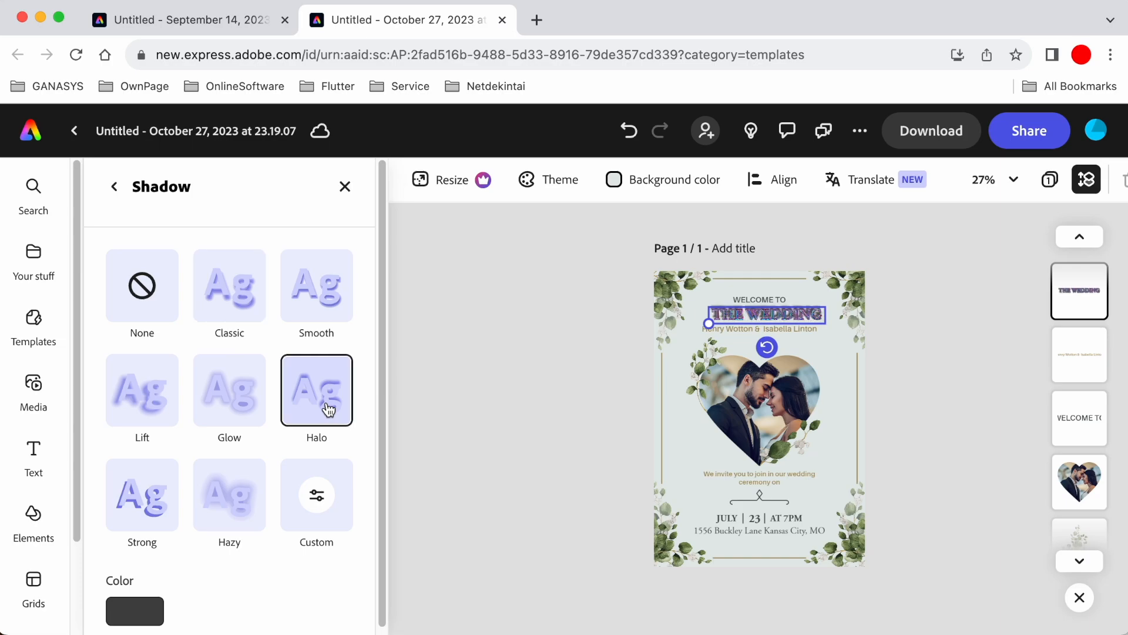
pyautogui.click(347, 188)
# Add a background shape to the heading, trying the pill and ribbon and settling on the decorative speech bubble
pyautogui.scroll(-10, 288, 502)
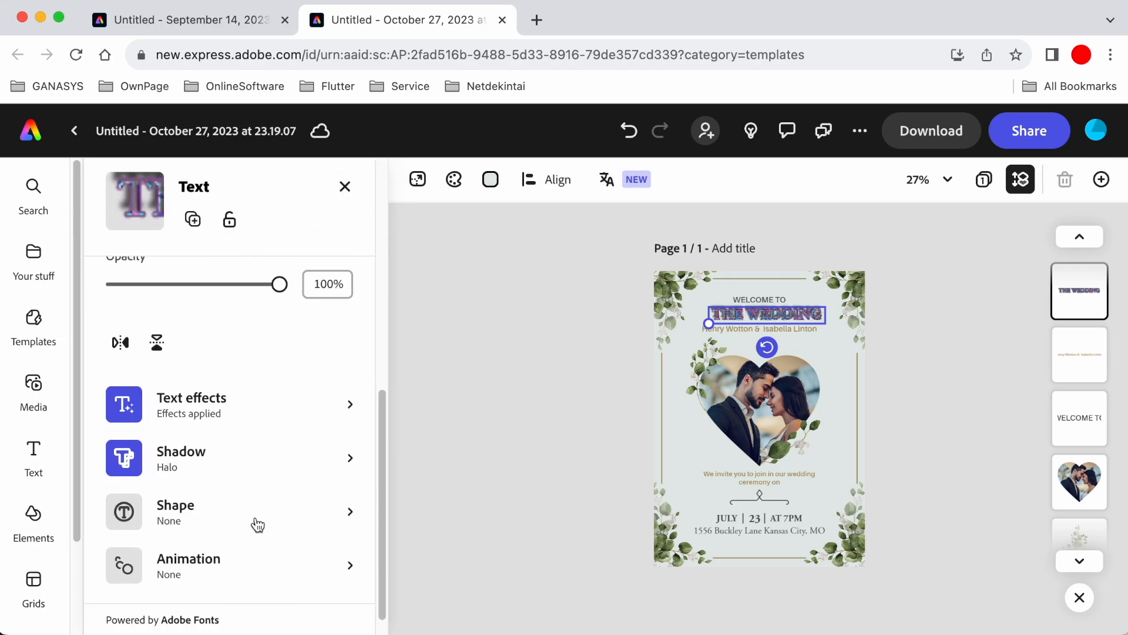
pyautogui.click(320, 523)
pyautogui.scroll(-3, 321, 516)
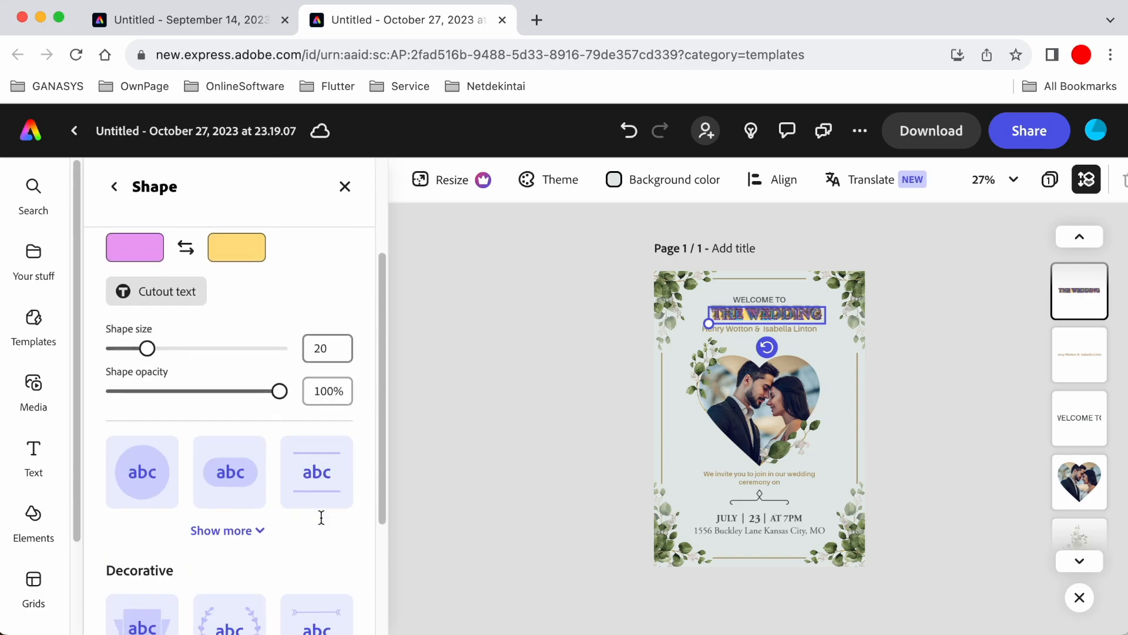
pyautogui.click(237, 483)
pyautogui.scroll(-3, 237, 483)
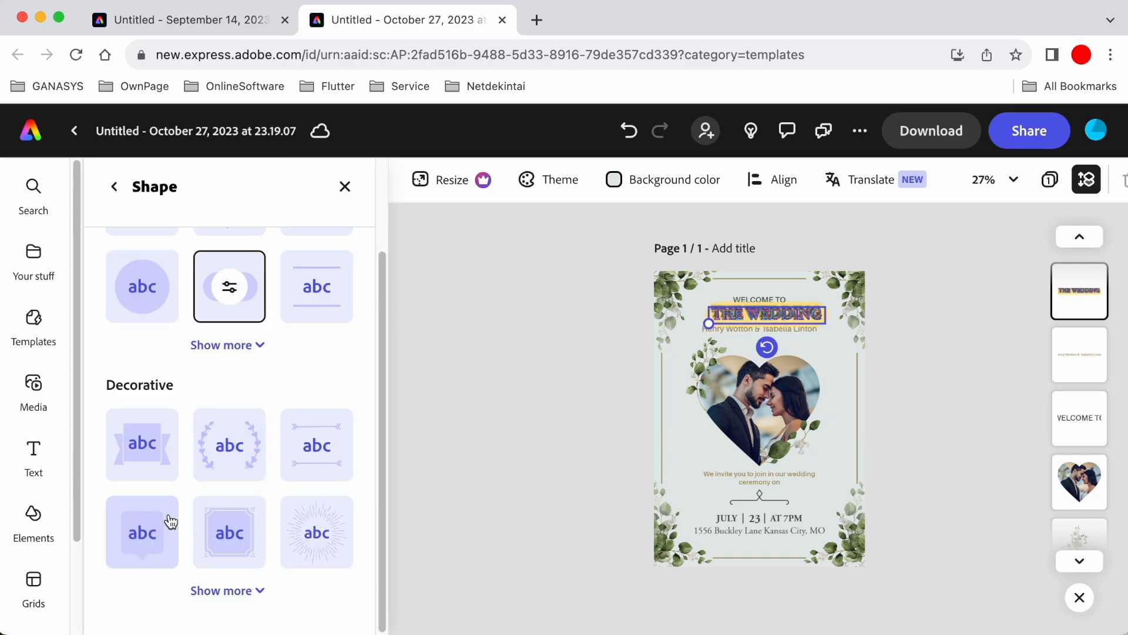
pyautogui.click(157, 456)
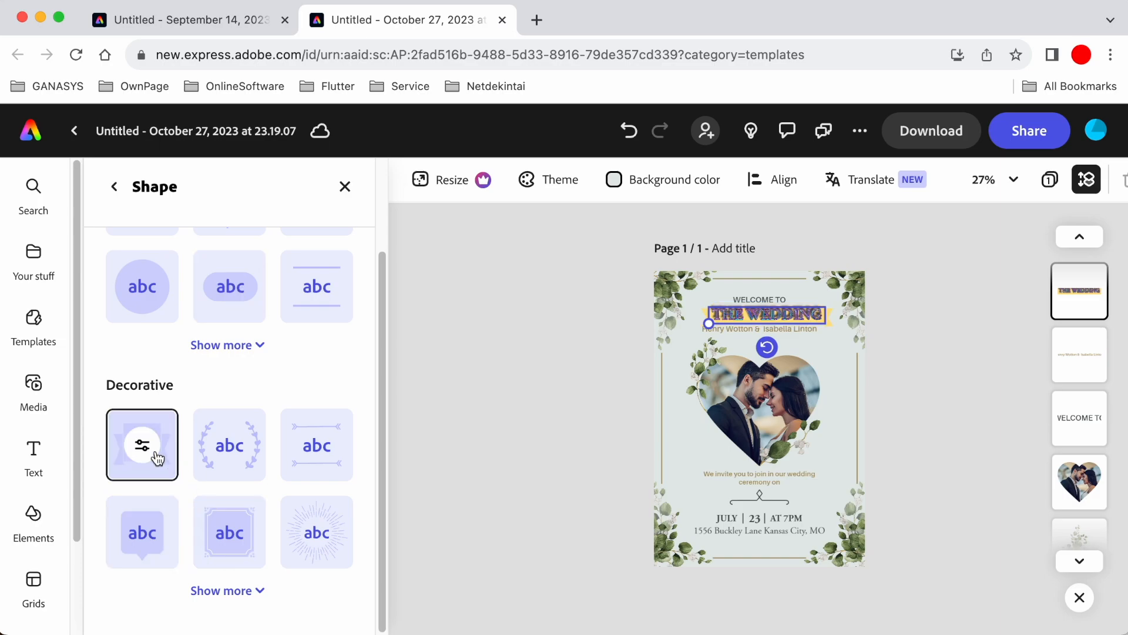
pyautogui.click(159, 536)
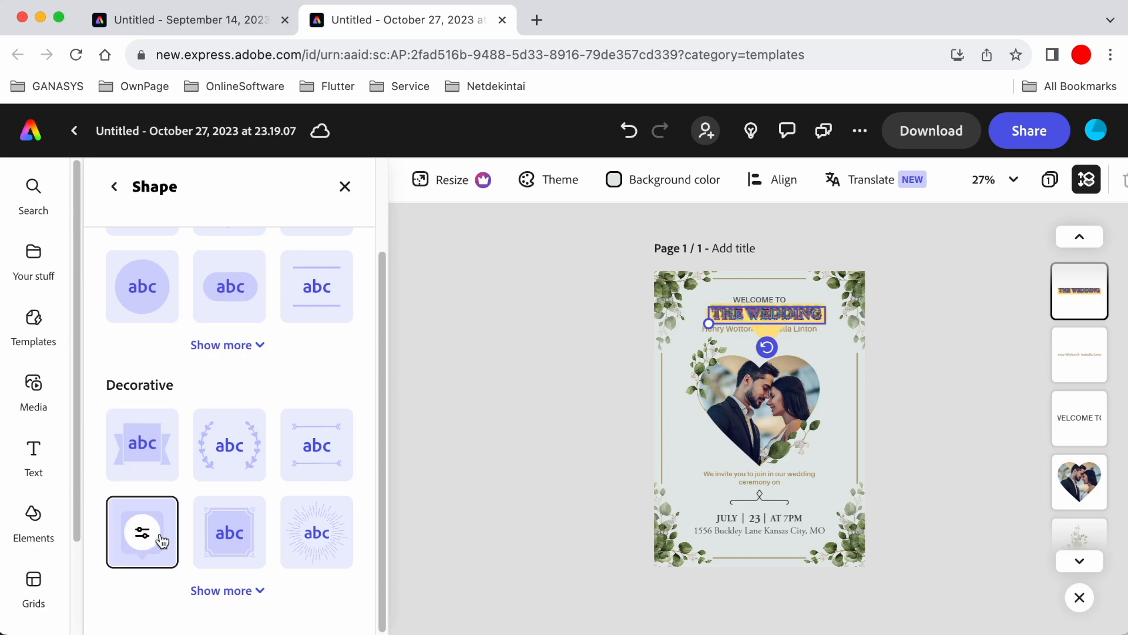
pyautogui.click(345, 185)
# Give the "THE WEDDING" heading a Drift out animation and close its settings
pyautogui.scroll(-5, 235, 448)
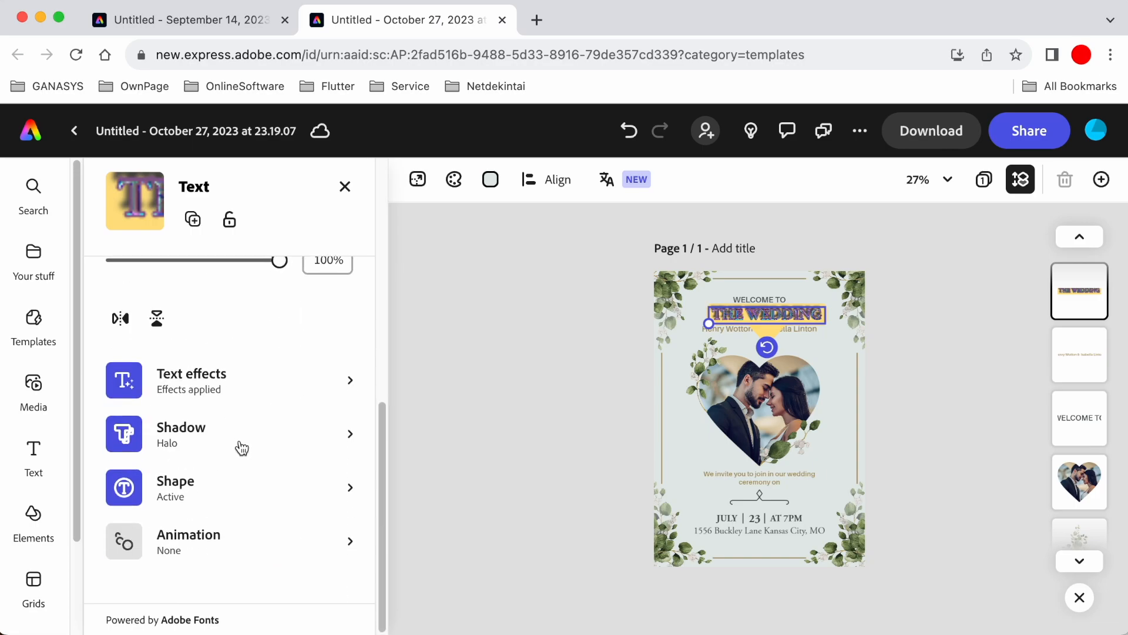
pyautogui.click(346, 543)
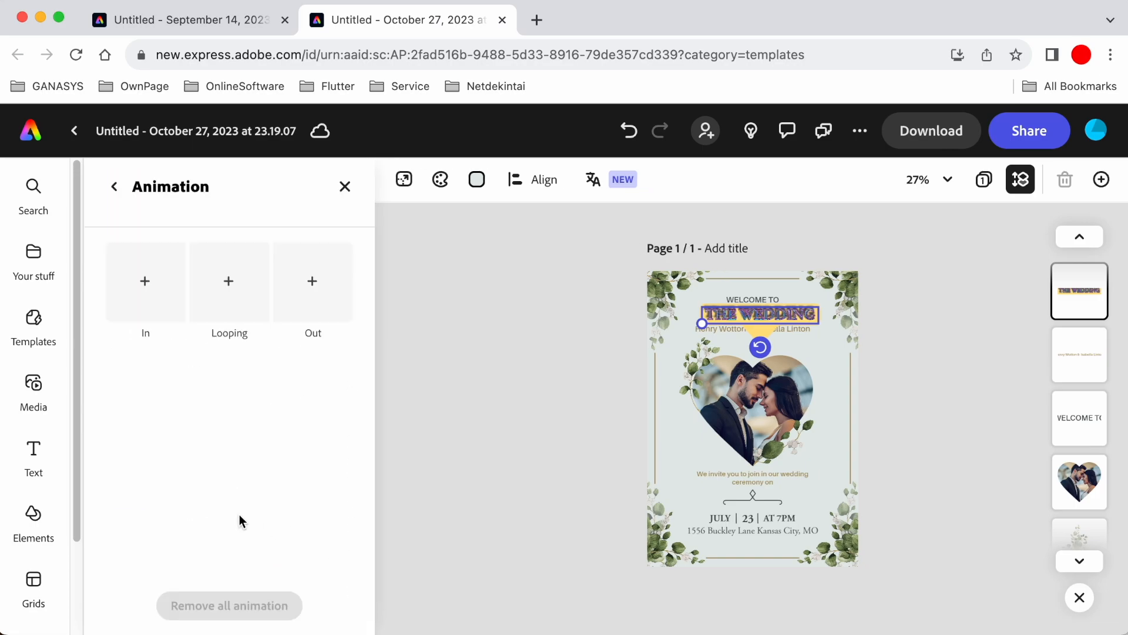
pyautogui.click(300, 293)
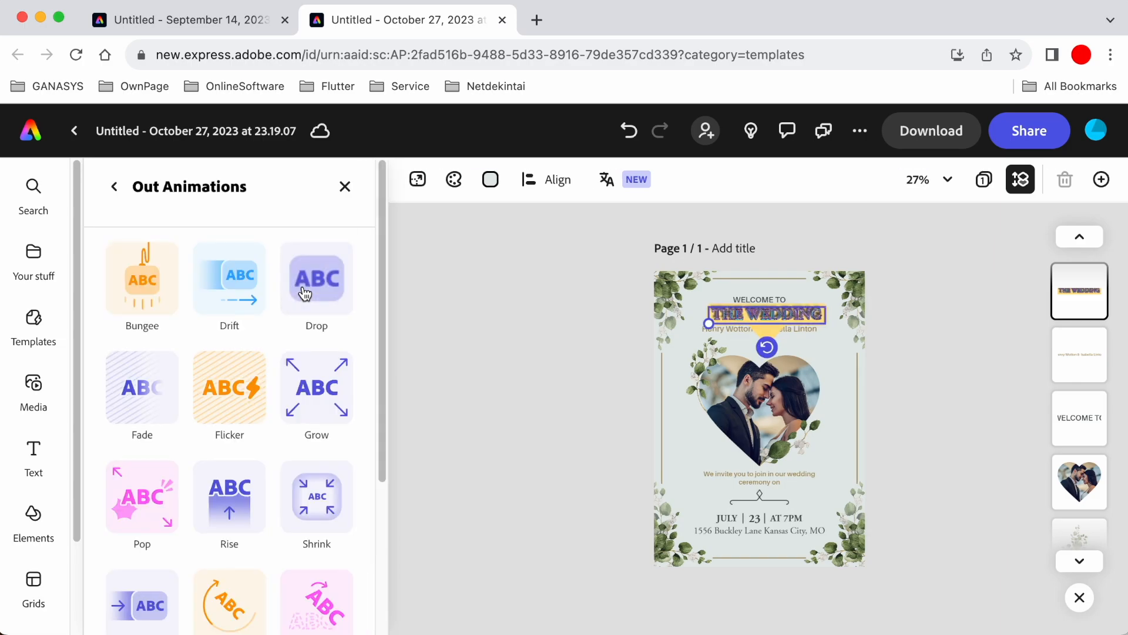
pyautogui.click(227, 288)
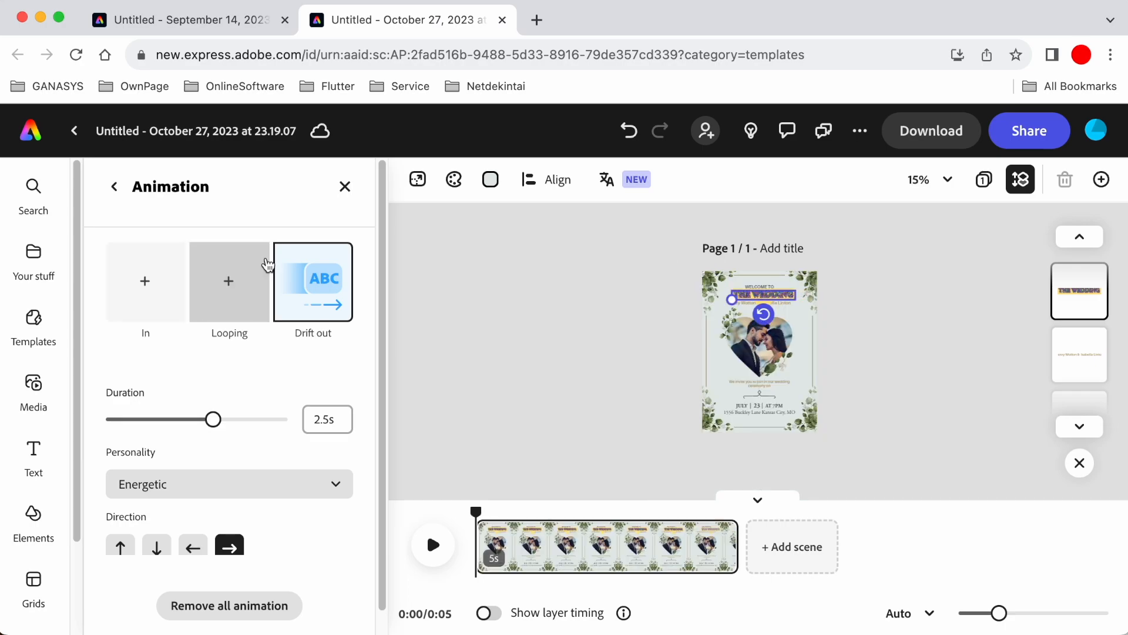
pyautogui.click(346, 191)
pyautogui.click(345, 188)
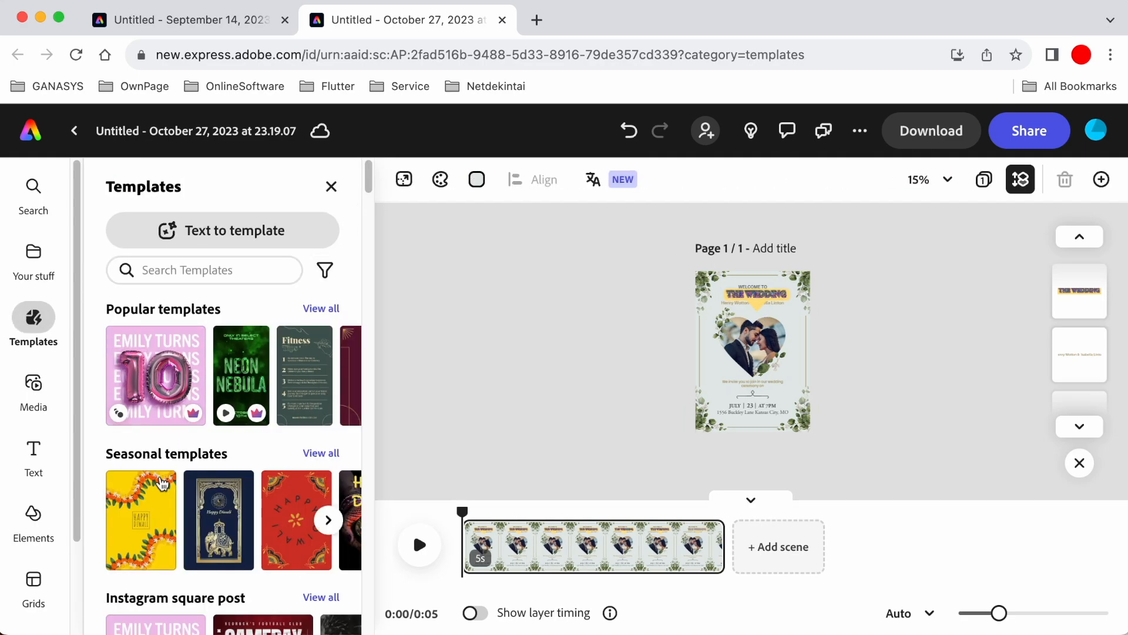
# Select the "THE WEDDING" heading and play the scene to preview its exit animation
pyautogui.scroll(-5, 214, 516)
pyautogui.scroll(5, 215, 516)
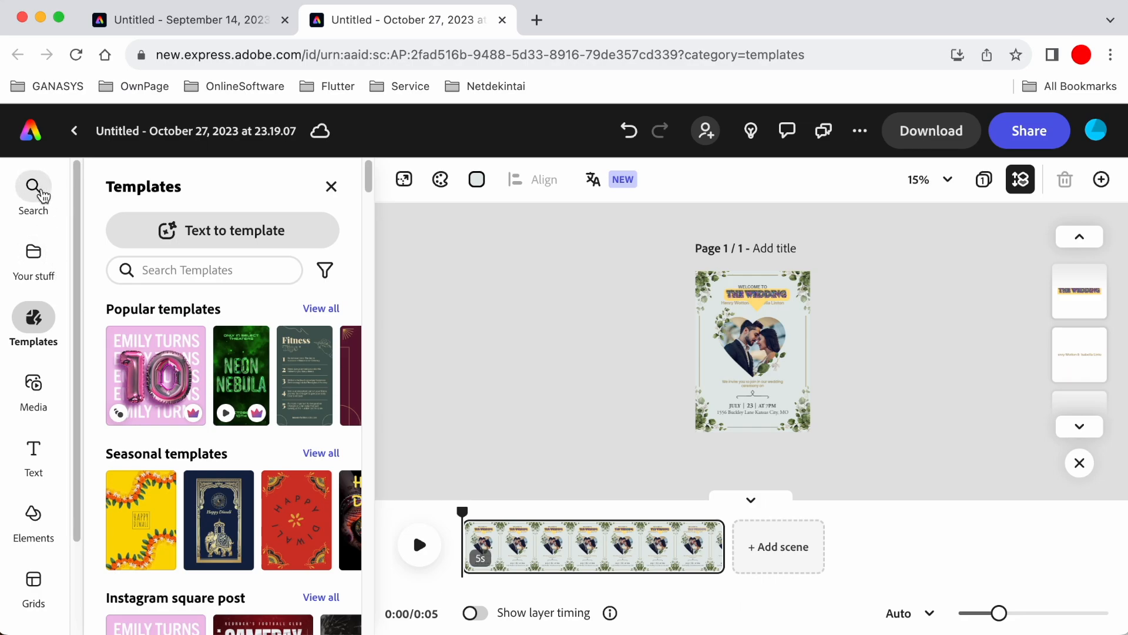
pyautogui.click(758, 294)
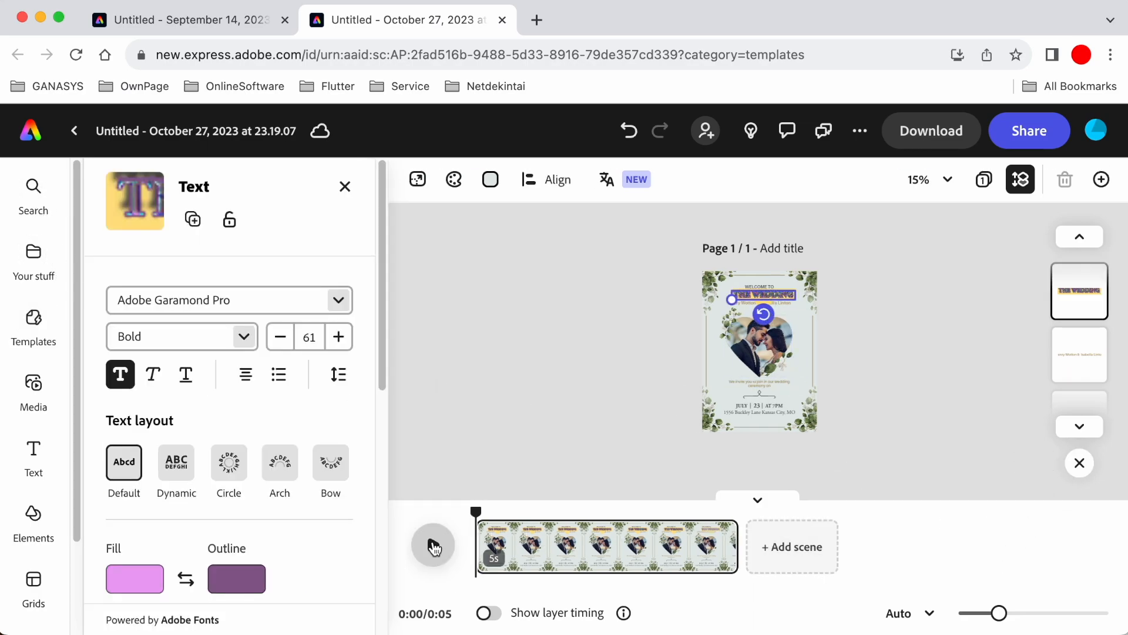
pyautogui.click(434, 547)
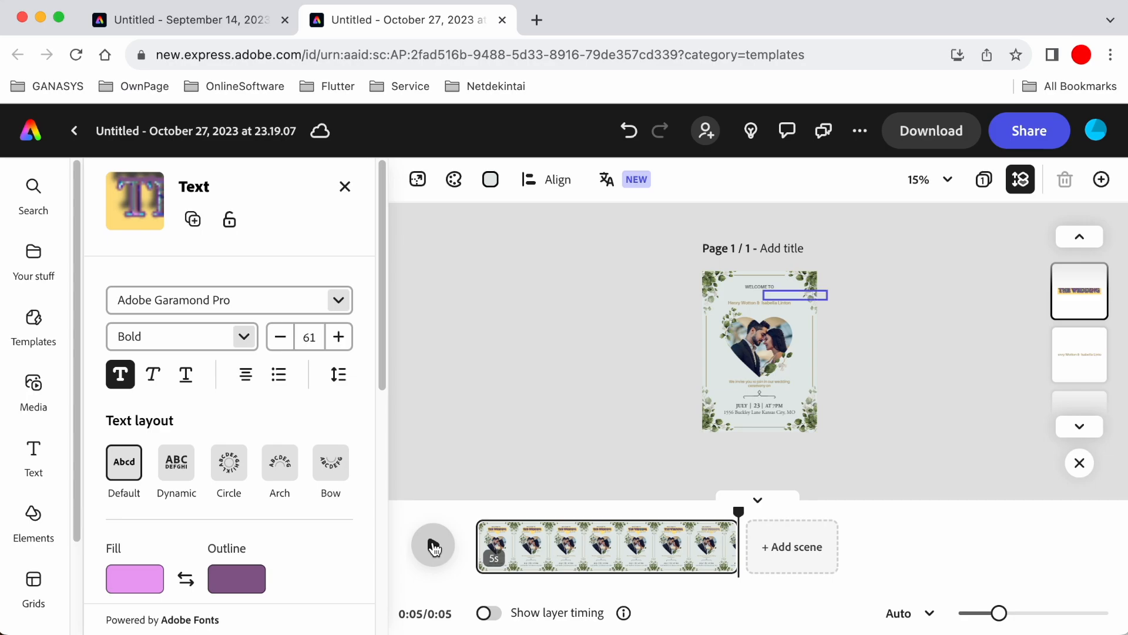
# Select the leaf cluster in the page's upper-left corner and search the assets for "wedding flower"
pyautogui.click(711, 288)
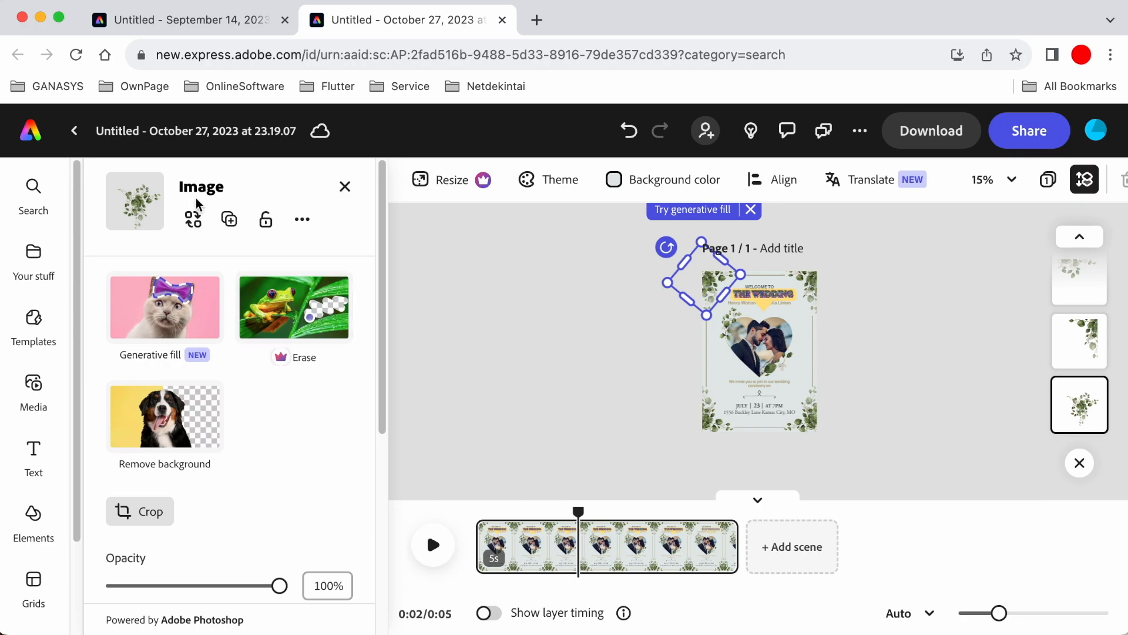
pyautogui.click(35, 197)
pyautogui.click(193, 232)
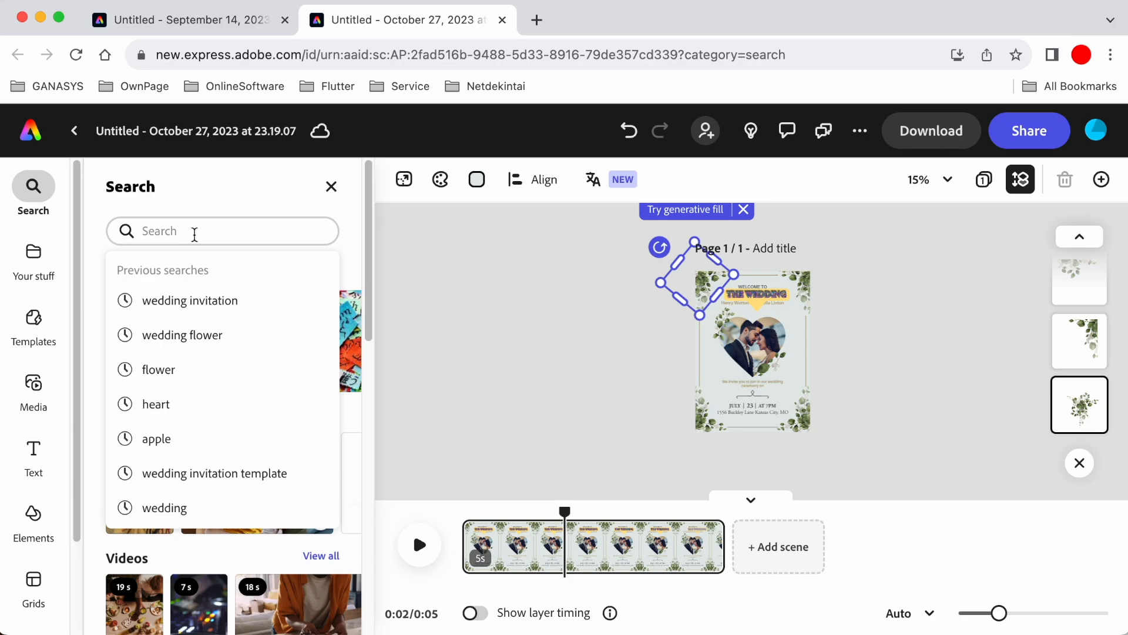
pyautogui.click(225, 351)
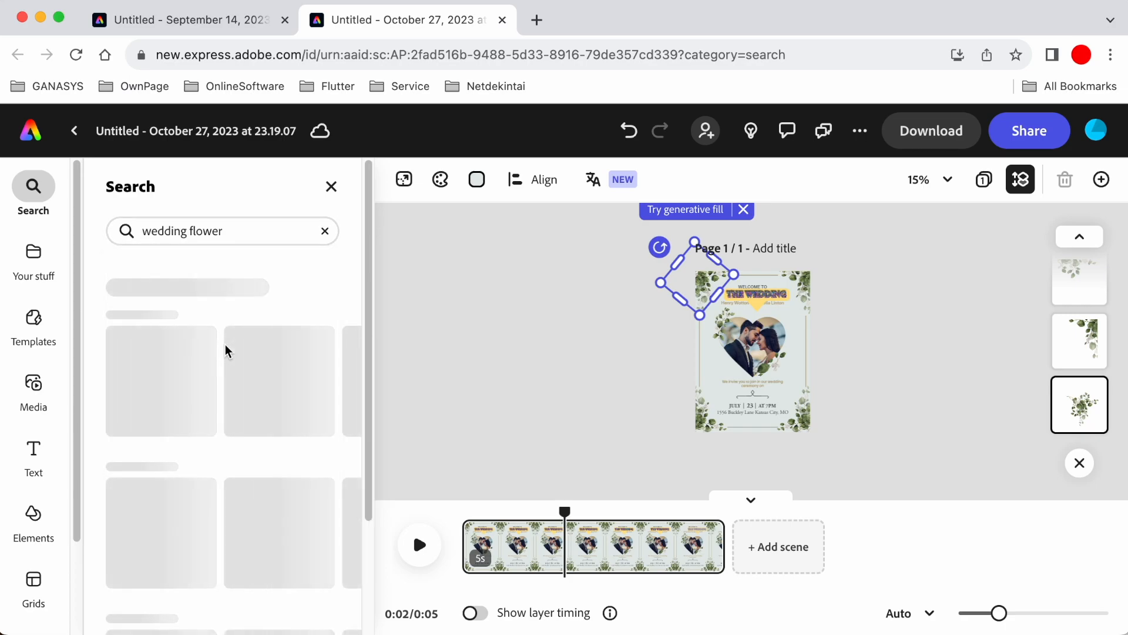
# Browse the wedding flower design assets, add a pink rose garland over the couple's photo and remove the upper-left leaf cluster
pyautogui.scroll(-3, 247, 446)
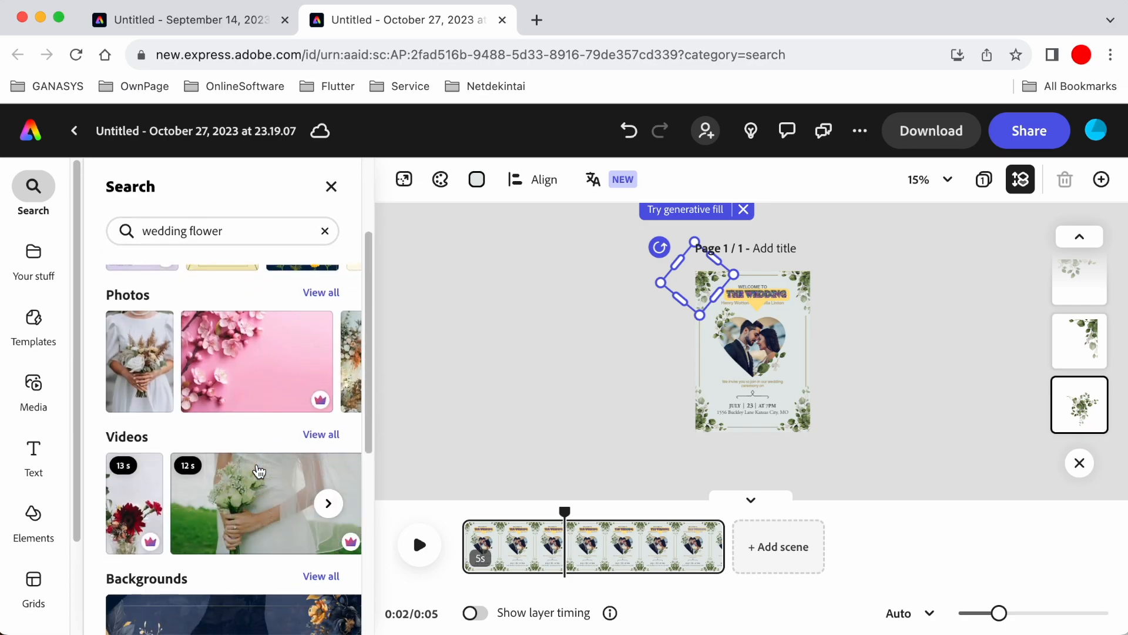
pyautogui.scroll(-6, 258, 471)
pyautogui.scroll(-3, 258, 471)
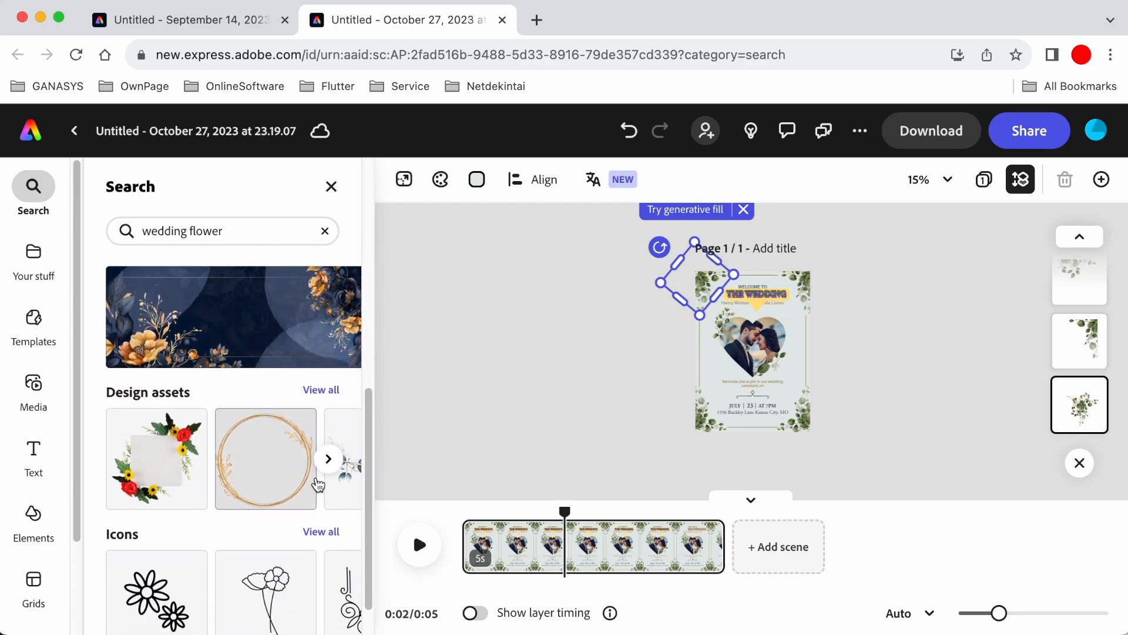
pyautogui.scroll(-1, 318, 484)
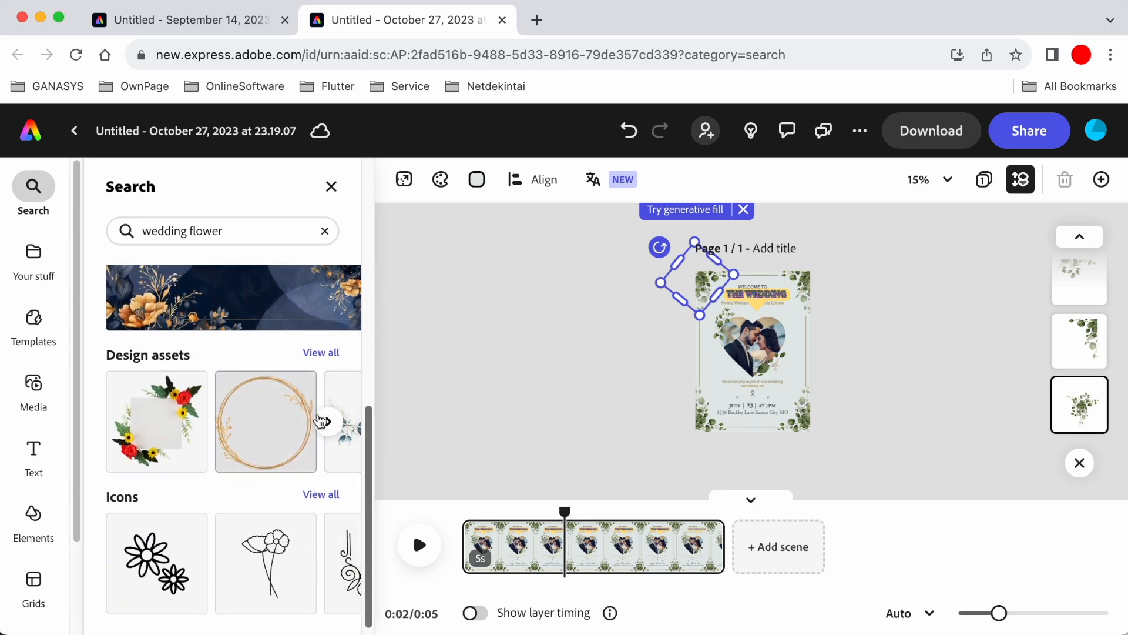
pyautogui.click(328, 422)
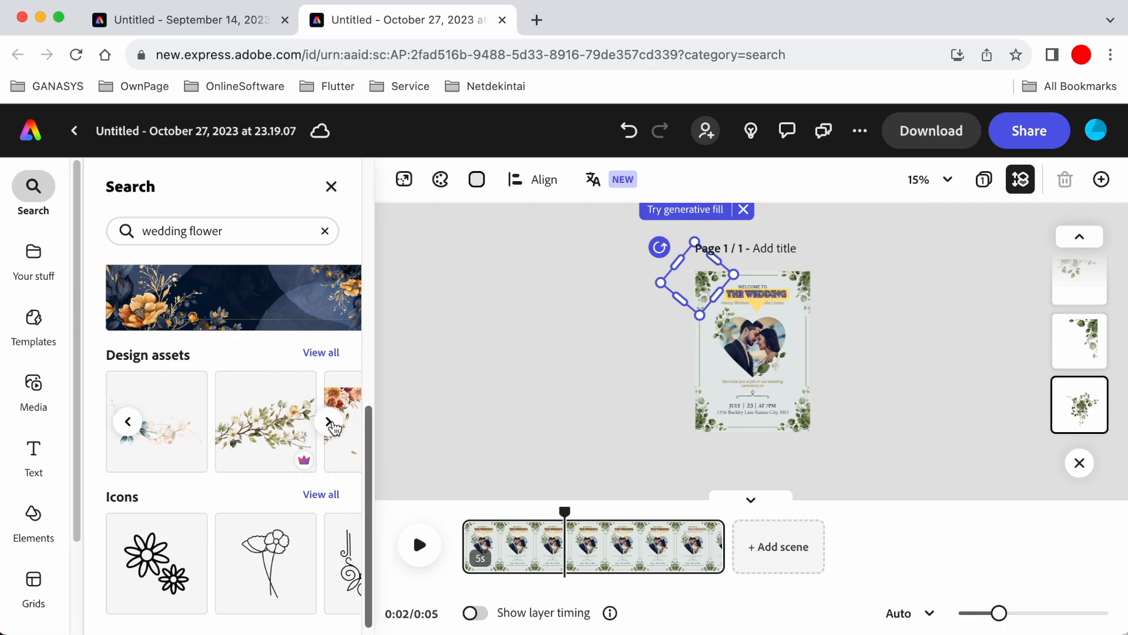
pyautogui.click(332, 423)
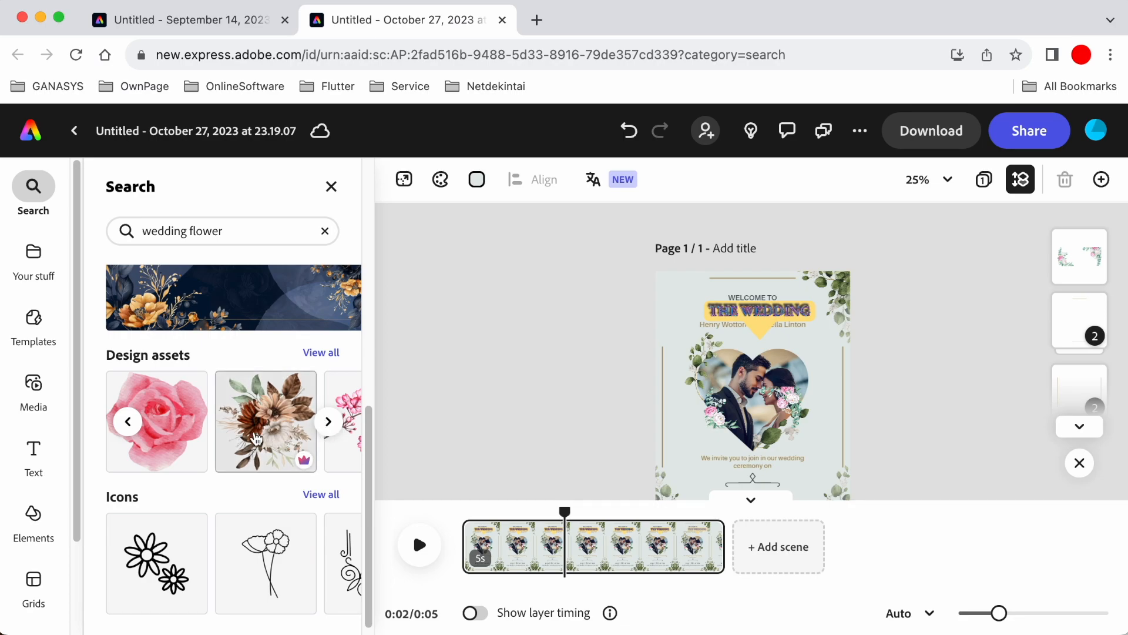
# Add the pink watercolor rose from the design assets and position it in the page's upper-left corner
pyautogui.moveTo(179, 415); pyautogui.dragTo(713, 302)
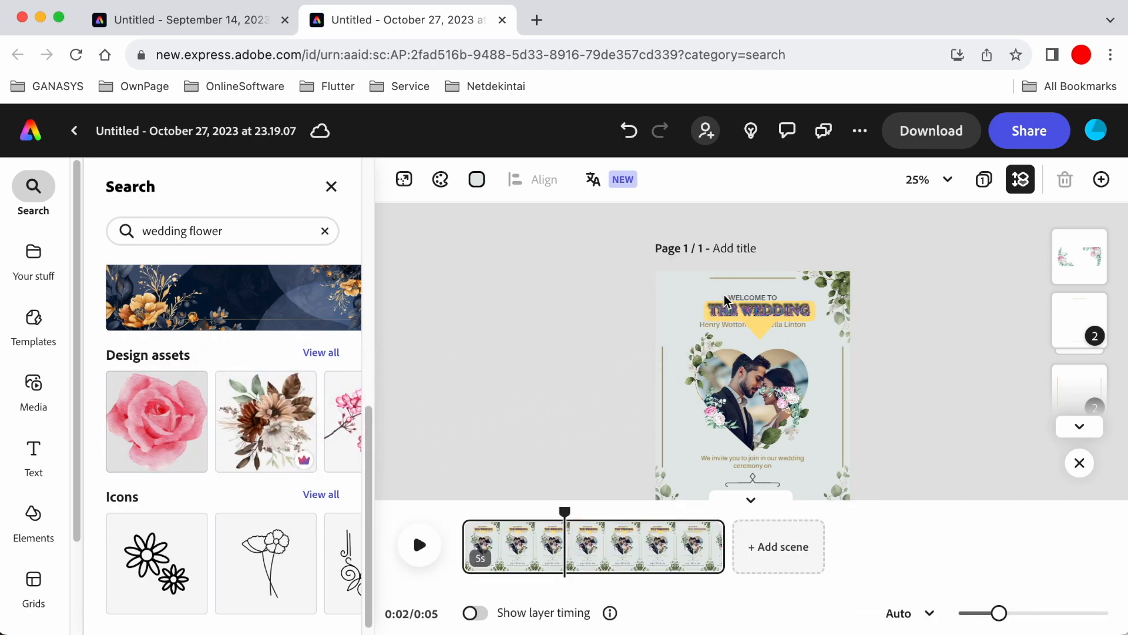
pyautogui.moveTo(691, 303); pyautogui.dragTo(681, 302)
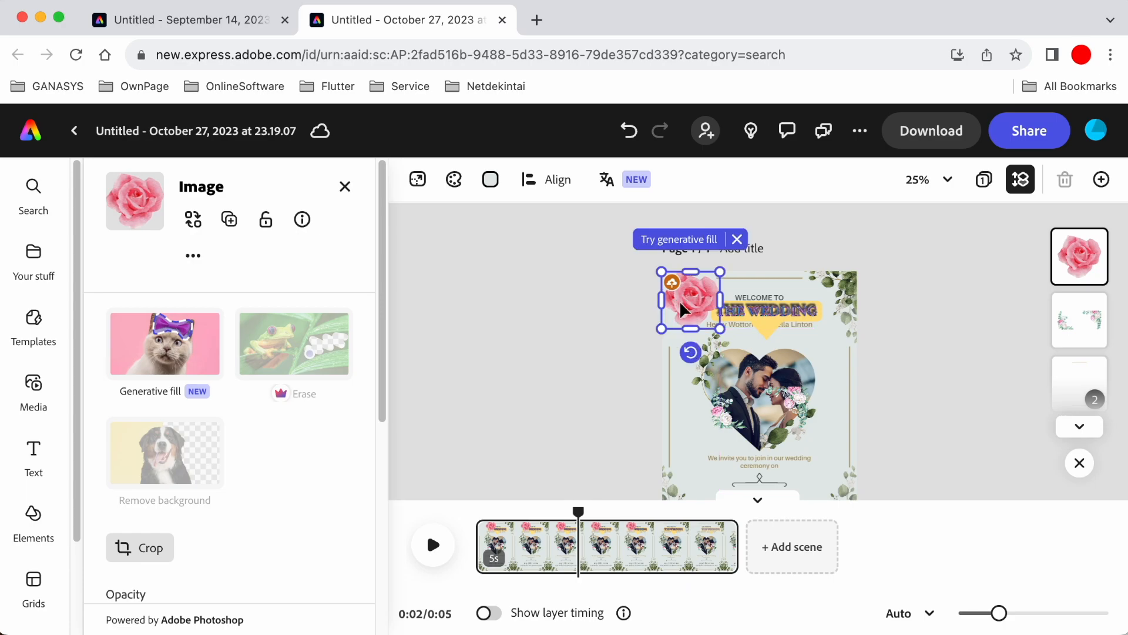
pyautogui.click(576, 411)
pyautogui.scroll(-2, 788, 358)
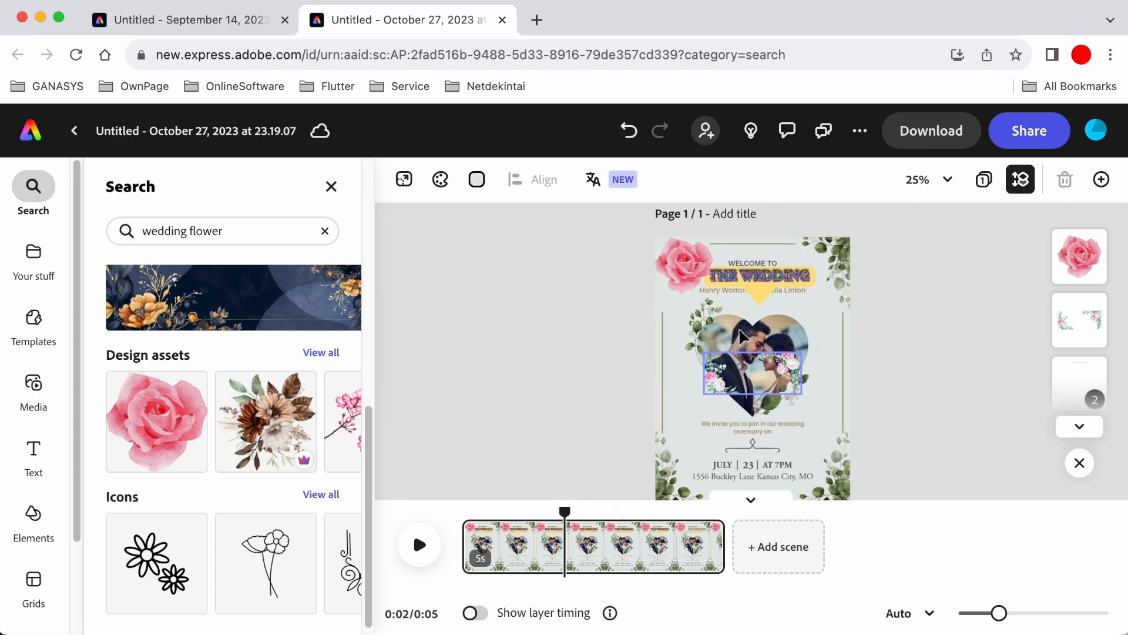
pyautogui.moveTo(699, 274); pyautogui.dragTo(685, 268)
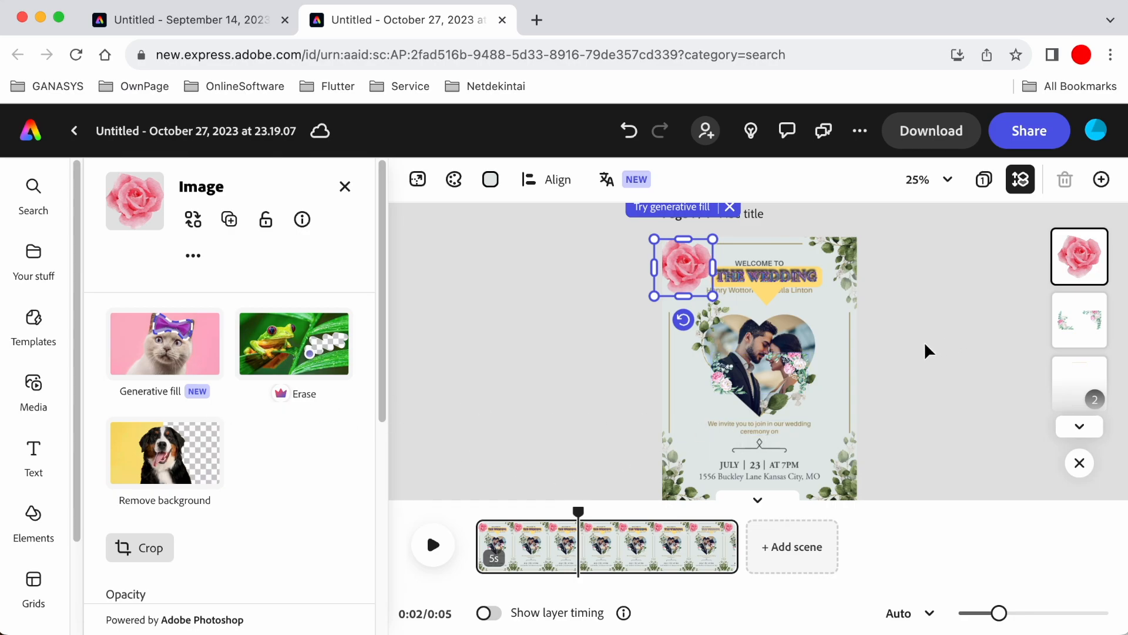
# Replace the couple's heart-shaped photo with photo02s.JPG from the Desktop folder in Finder and shrink the framed photo slightly
pyautogui.click(744, 290)
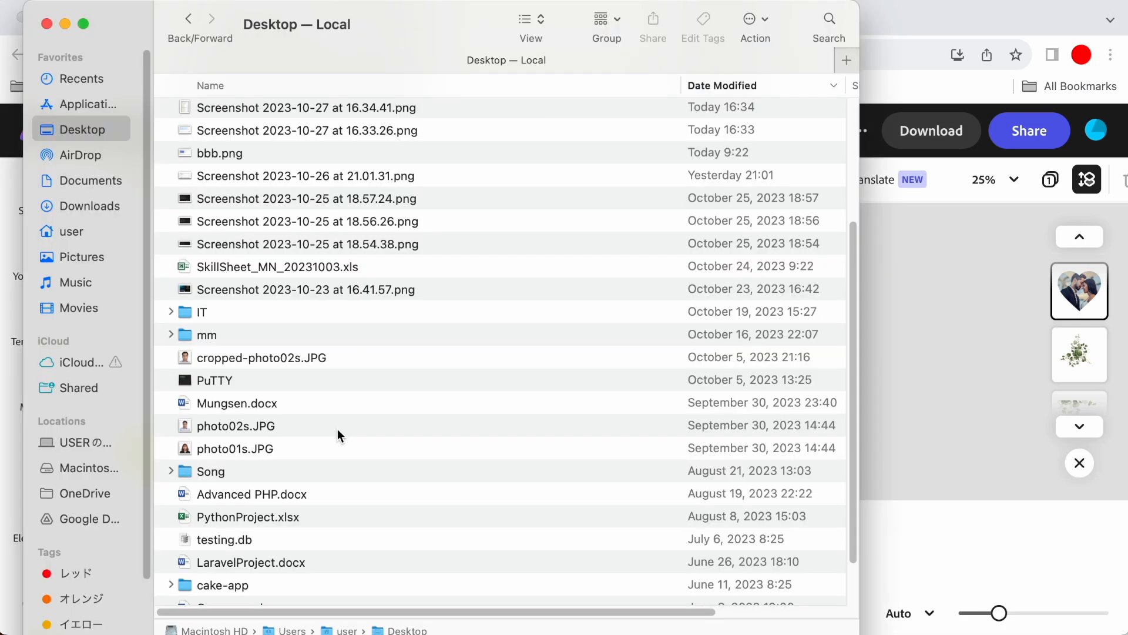
pyautogui.click(338, 428)
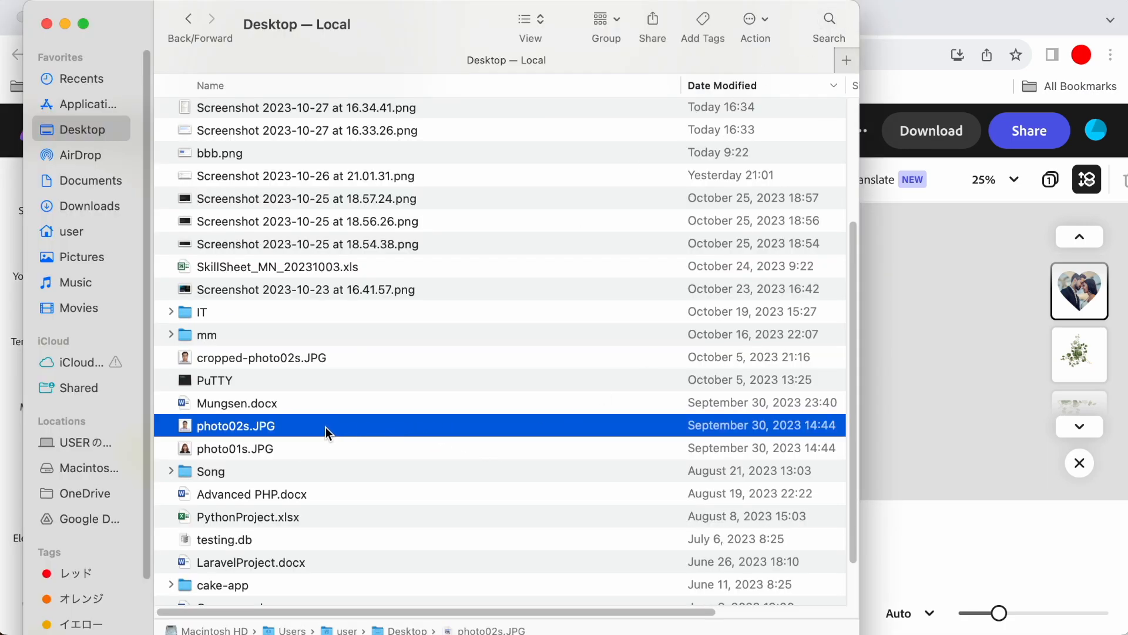
pyautogui.moveTo(457, 24); pyautogui.dragTo(284, 33)
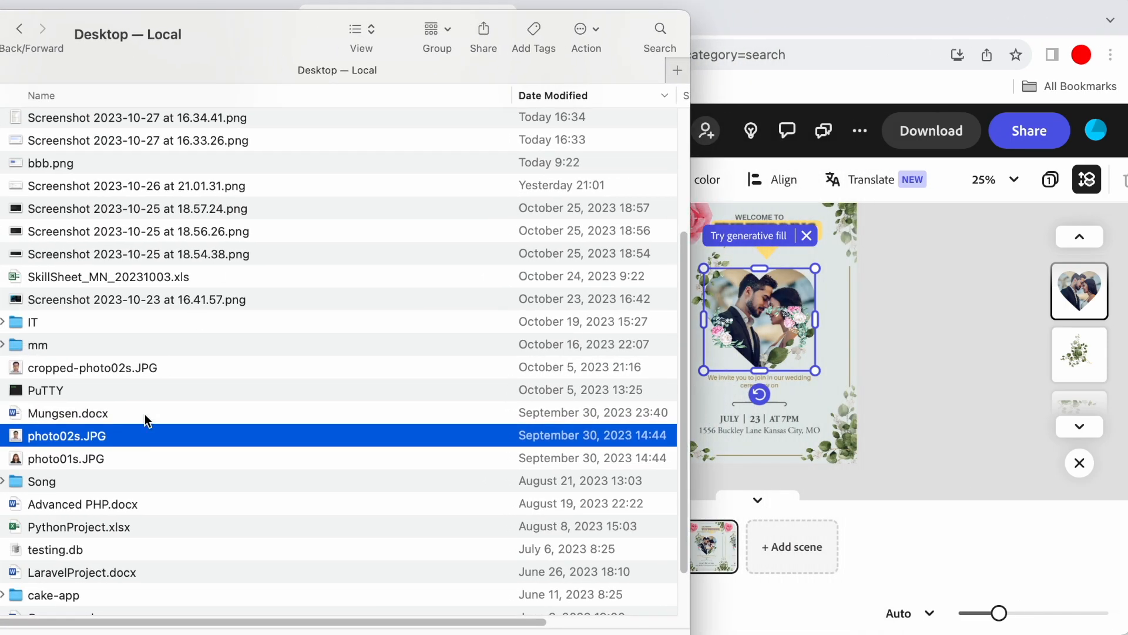
pyautogui.moveTo(101, 438); pyautogui.dragTo(809, 306)
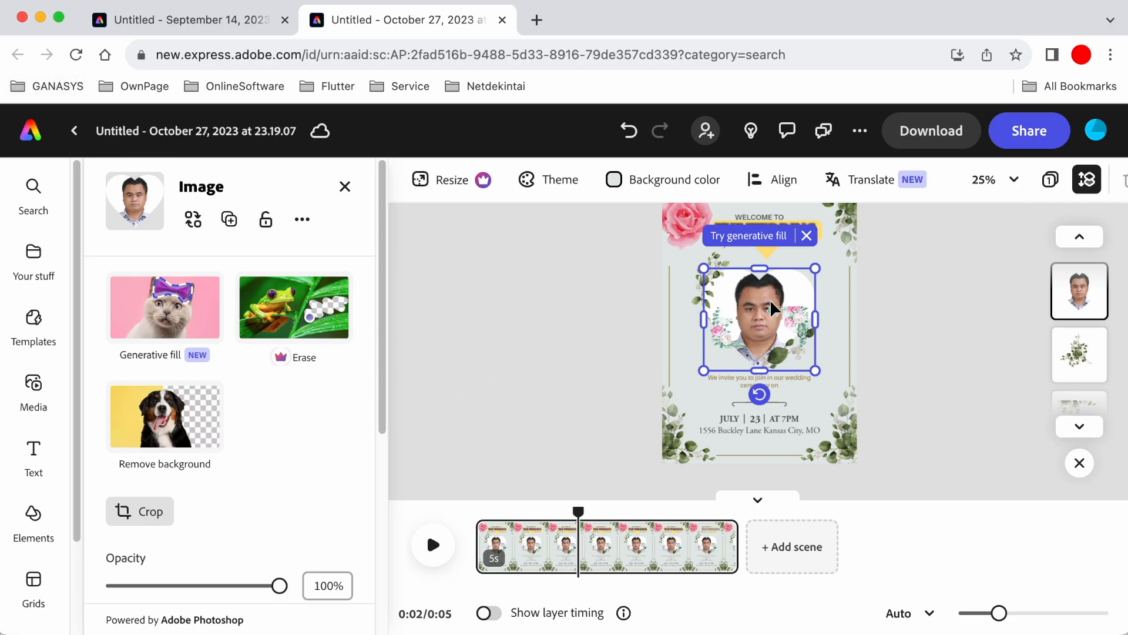
pyautogui.moveTo(813, 369)
pyautogui.mouseDown()
pyautogui.moveTo(801, 358)
pyautogui.moveTo(812, 367)
pyautogui.mouseUp()
pyautogui.scroll(1, 668, 307)
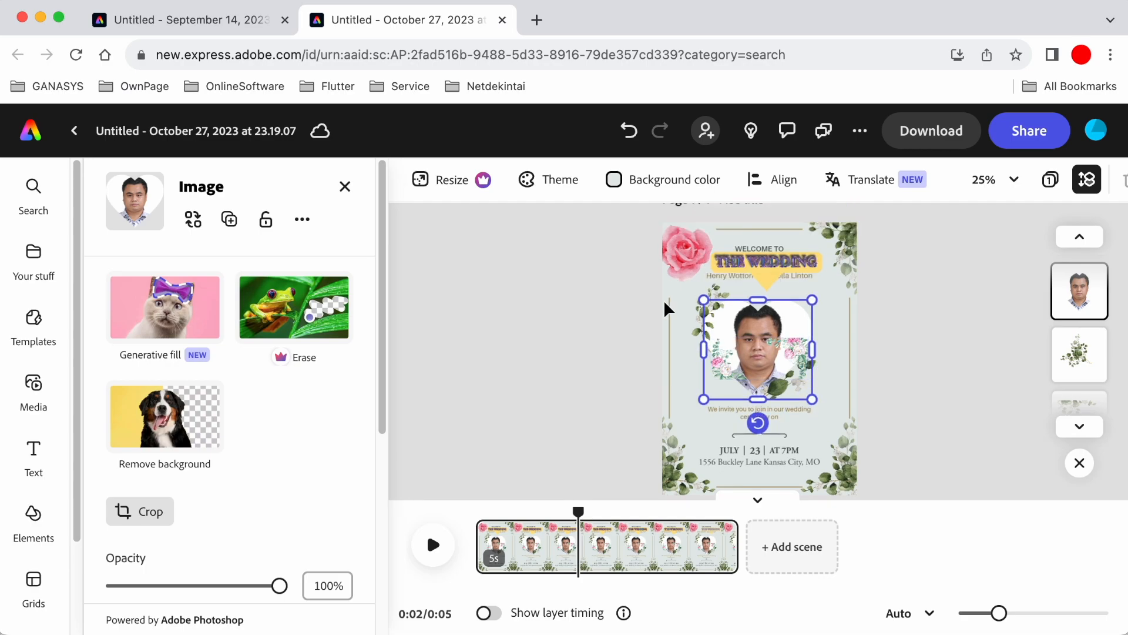
pyautogui.scroll(-1, 667, 308)
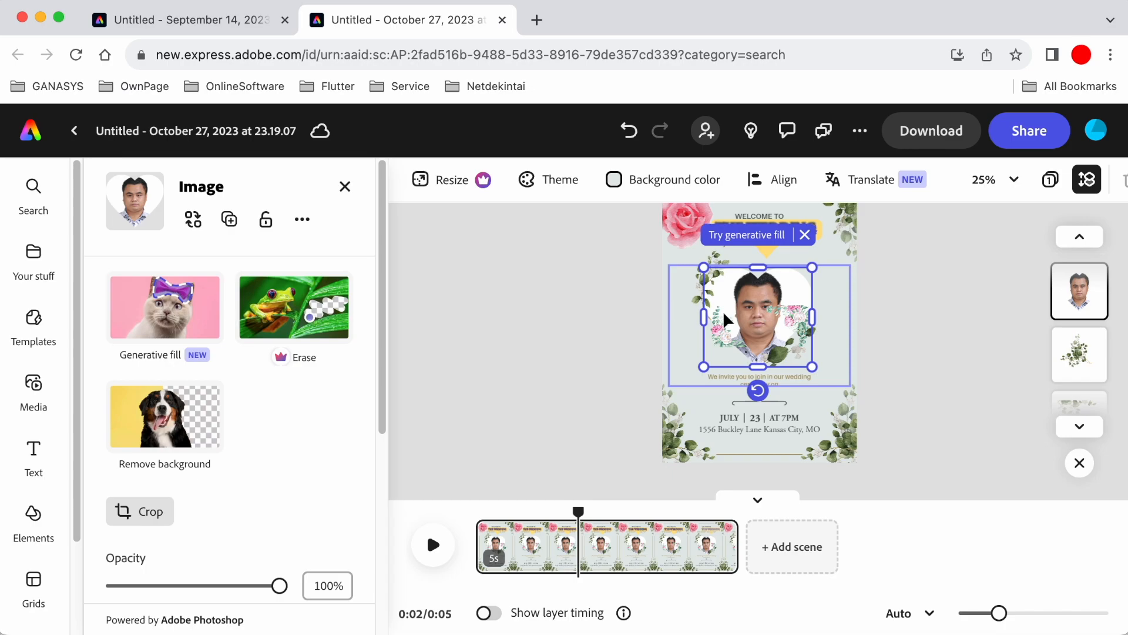
pyautogui.scroll(-1, 667, 307)
pyautogui.scroll(3, 691, 403)
pyautogui.scroll(-4, 691, 402)
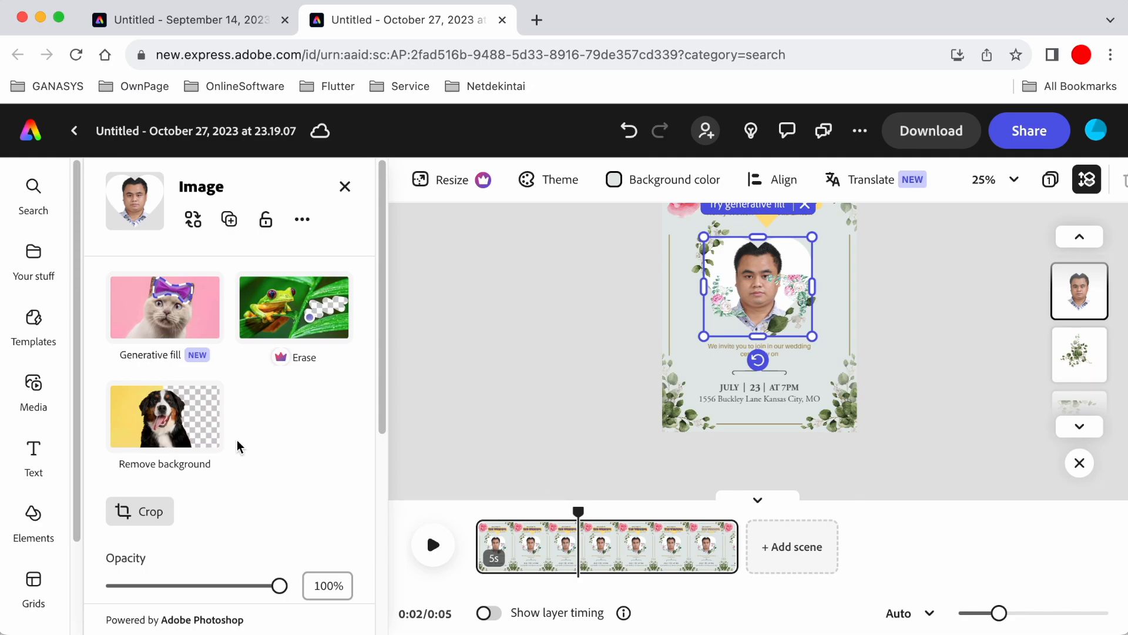
# Browse the "wedding flower" design assets and icons and look through the saved files in Your stuff
pyautogui.click(39, 202)
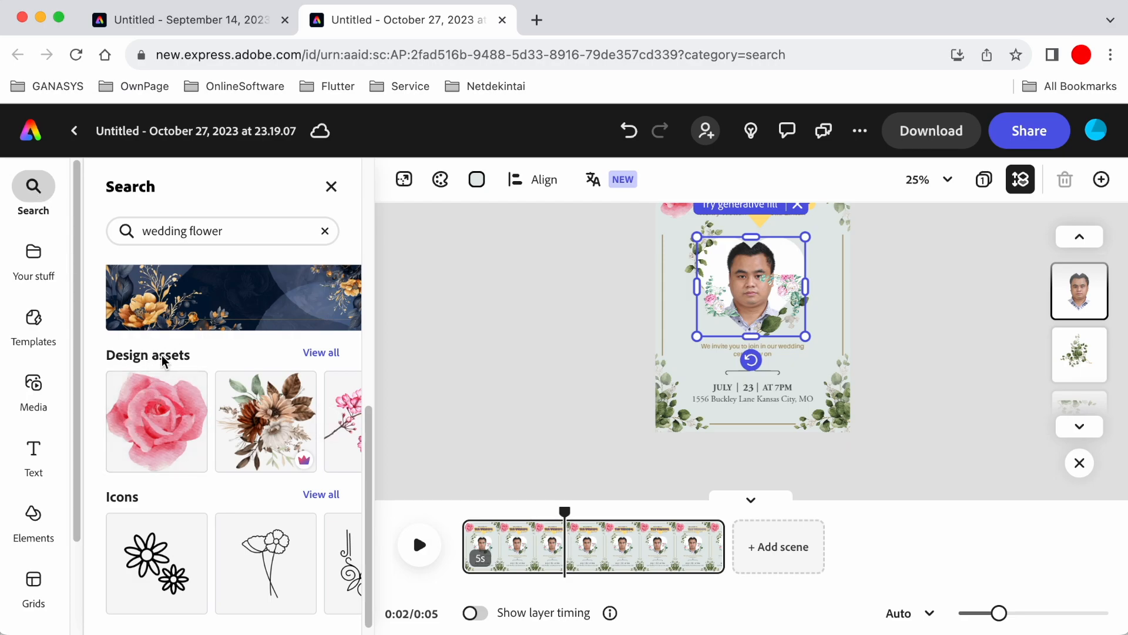
pyautogui.scroll(-1, 207, 413)
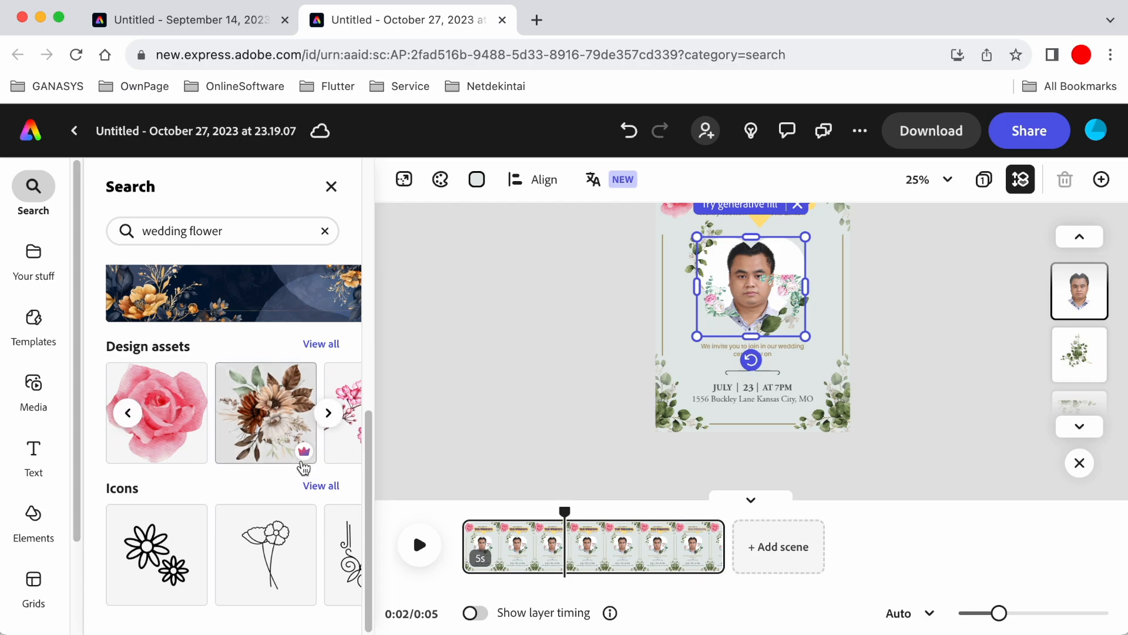
pyautogui.scroll(1, 270, 471)
pyautogui.scroll(-1, 270, 471)
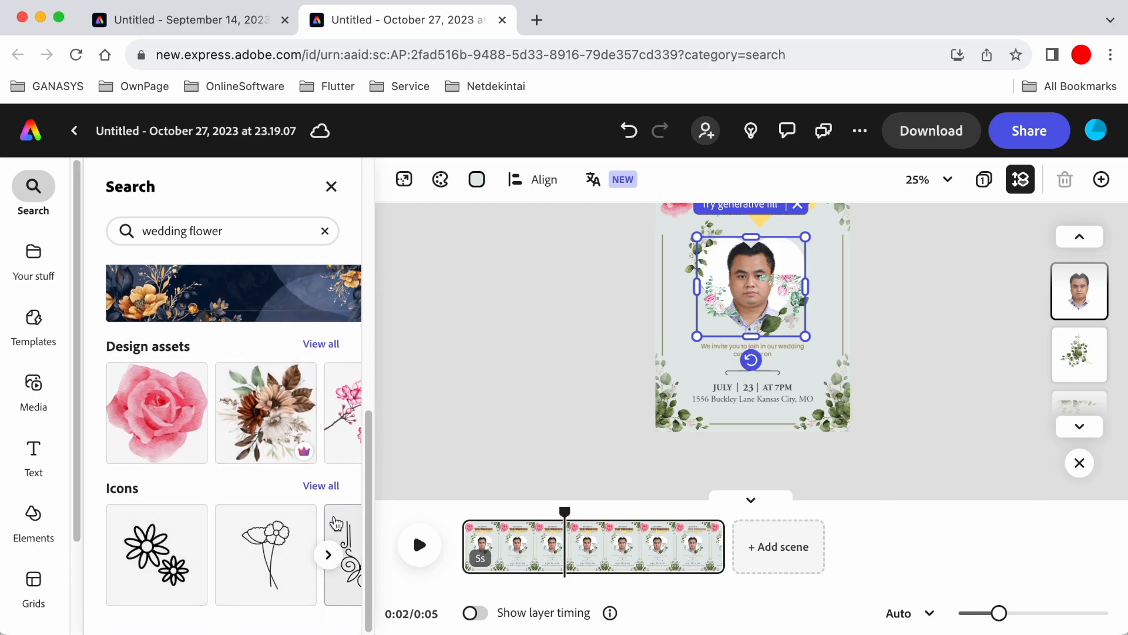
pyautogui.click(328, 554)
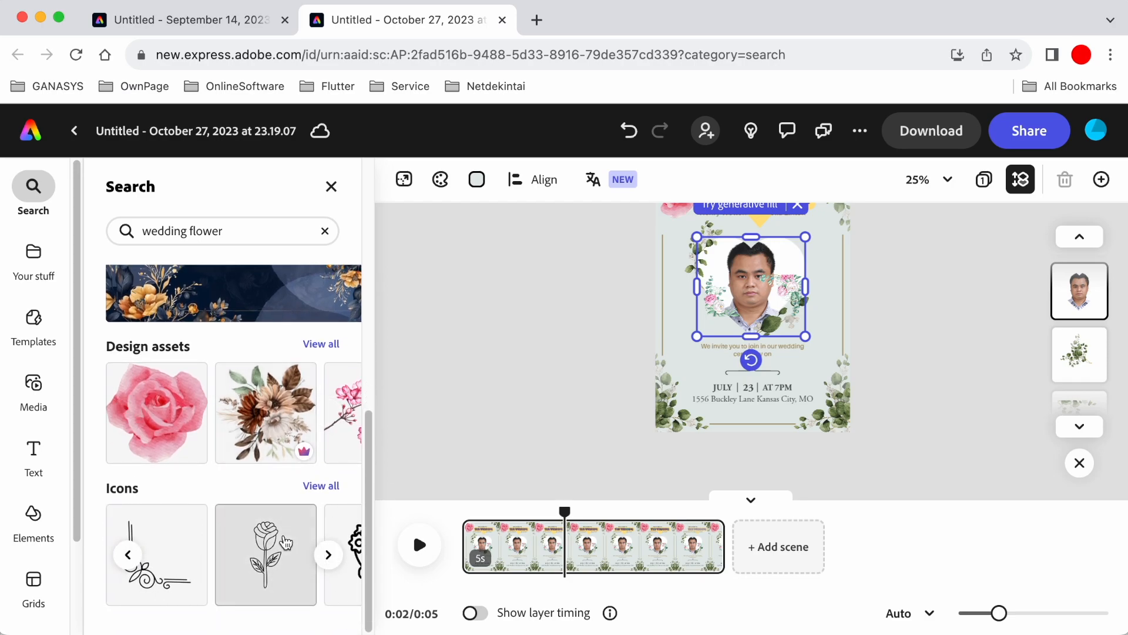
pyautogui.click(33, 262)
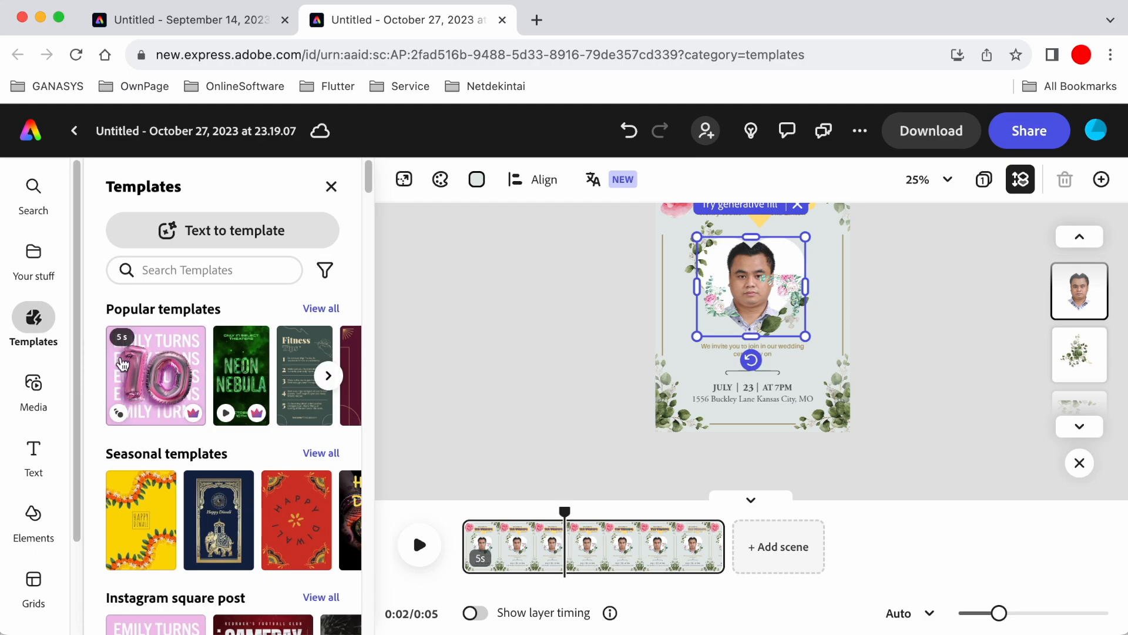
pyautogui.click(37, 273)
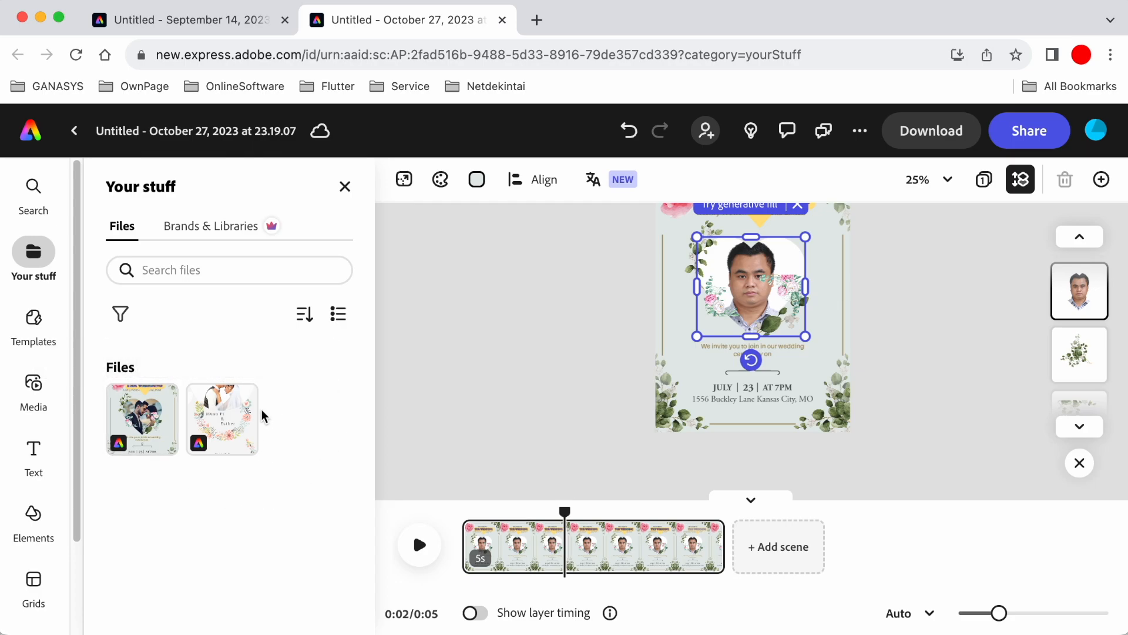
# Browse the template library from the popular and seasonal templates through the Instagram, TikTok and Facebook post categories
pyautogui.click(35, 338)
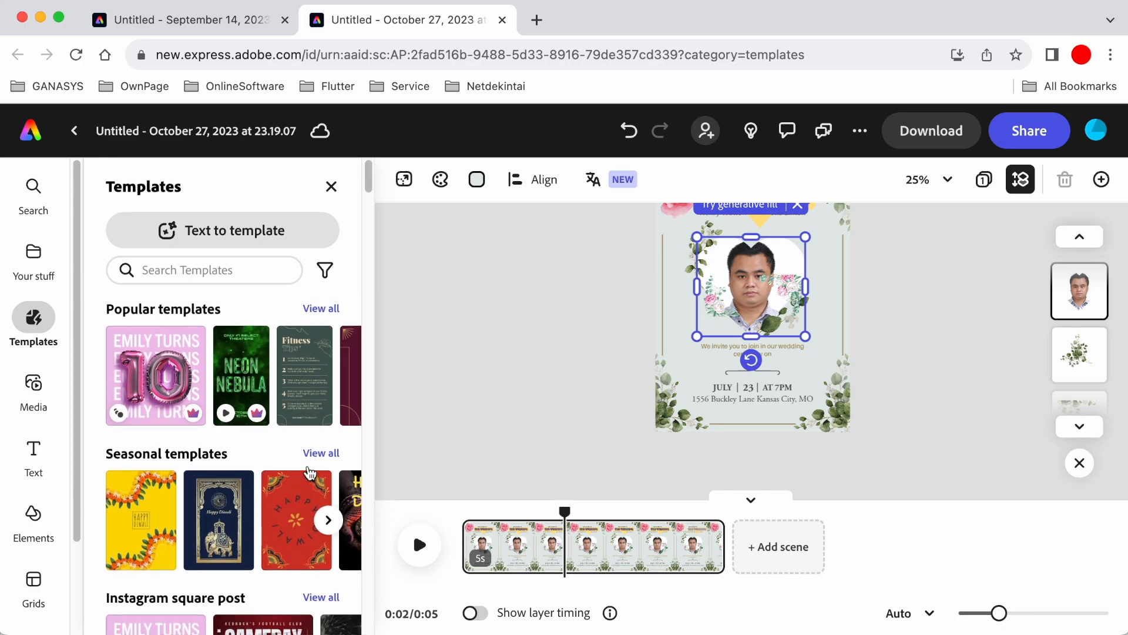
pyautogui.click(328, 376)
pyautogui.click(329, 376)
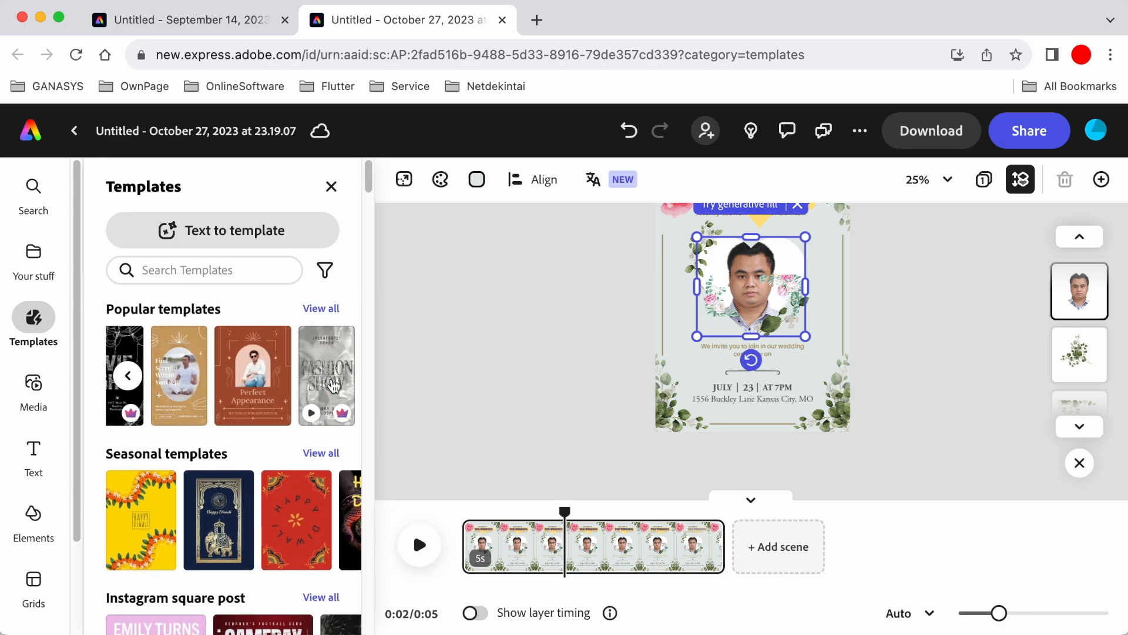
pyautogui.scroll(-2, 271, 520)
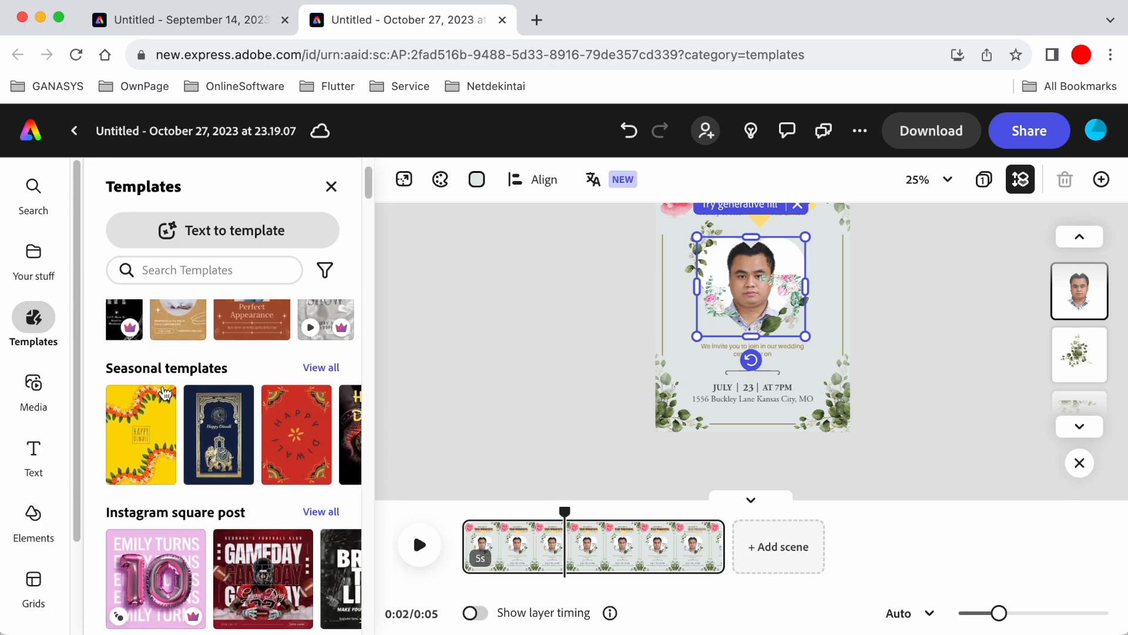
pyautogui.click(320, 434)
pyautogui.click(320, 435)
pyautogui.scroll(-2, 305, 483)
pyautogui.scroll(-3, 306, 485)
pyautogui.scroll(1, 306, 485)
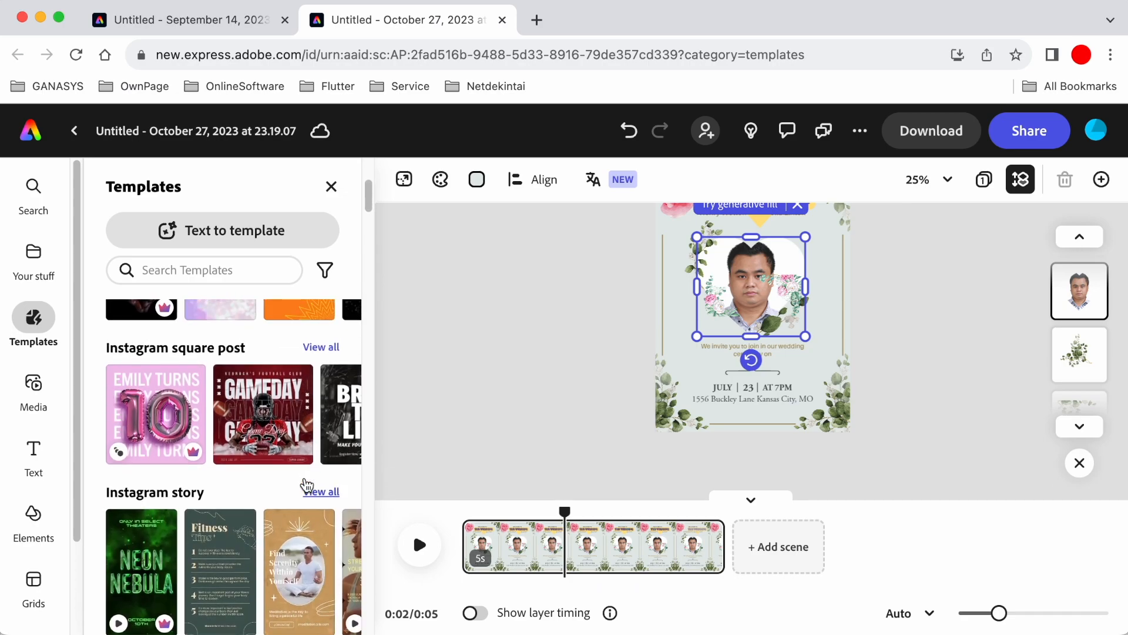
pyautogui.scroll(-1, 305, 484)
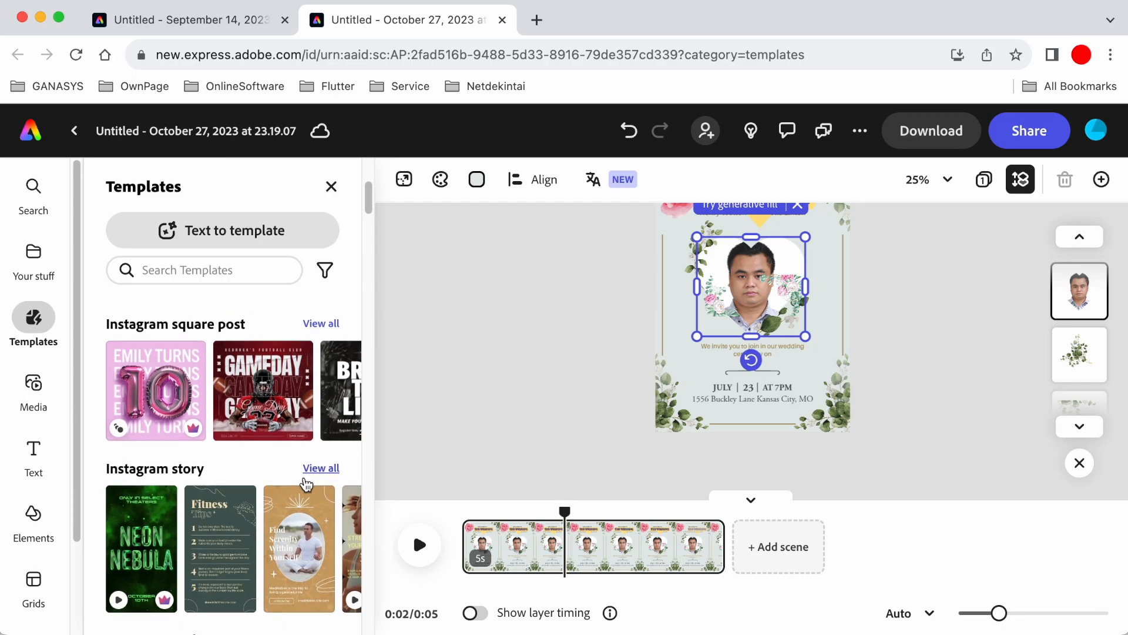
pyautogui.scroll(-7, 305, 483)
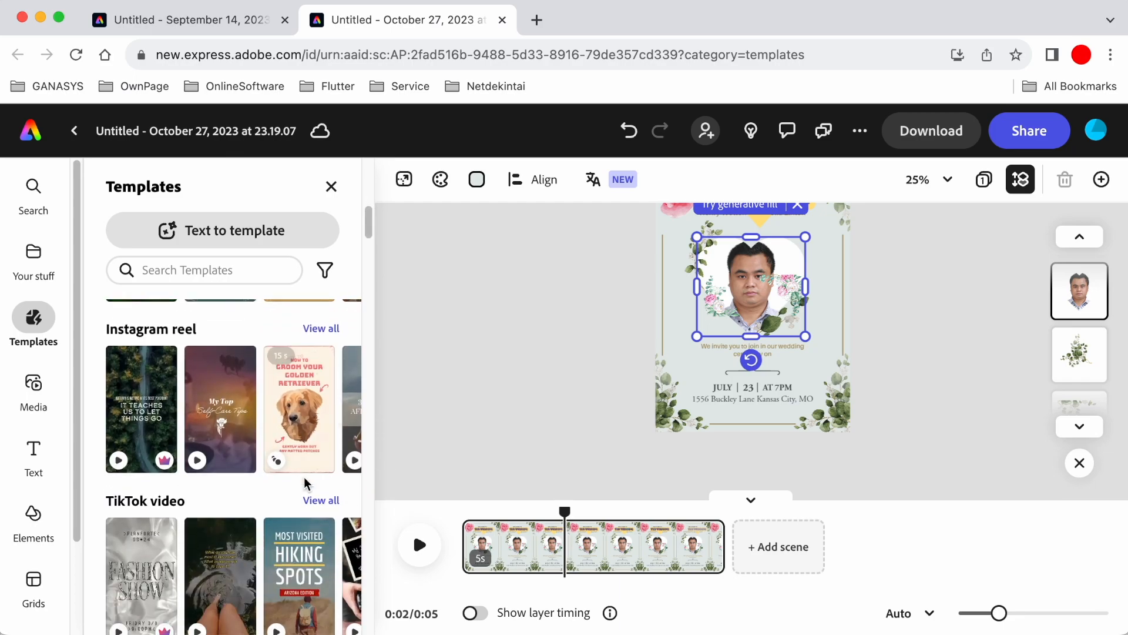
pyautogui.scroll(-5, 305, 481)
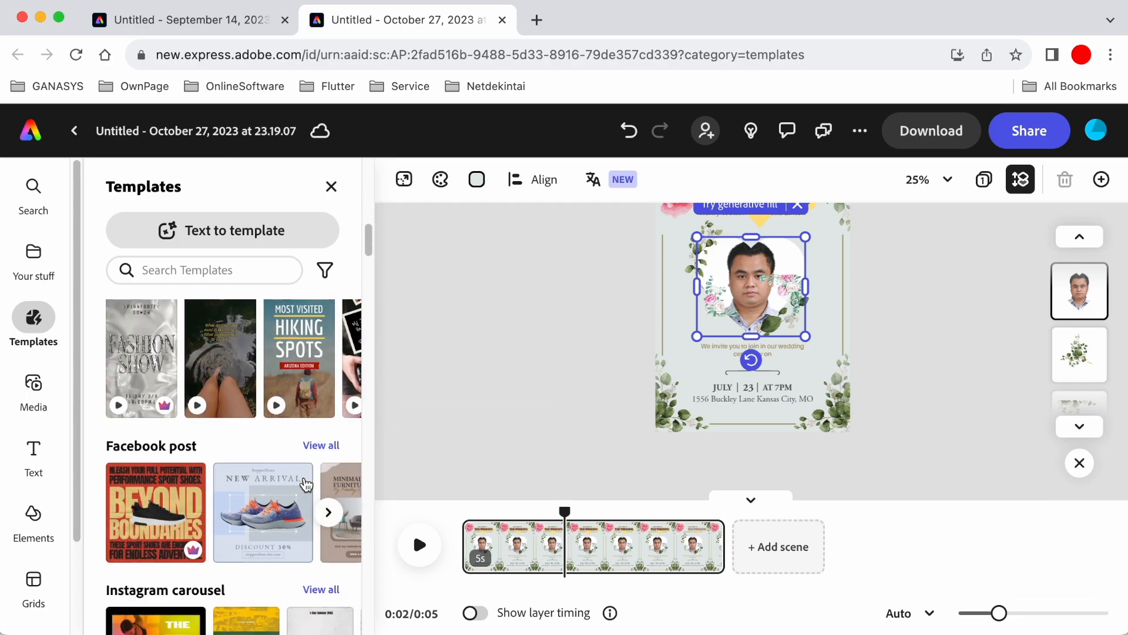
pyautogui.scroll(-5, 306, 484)
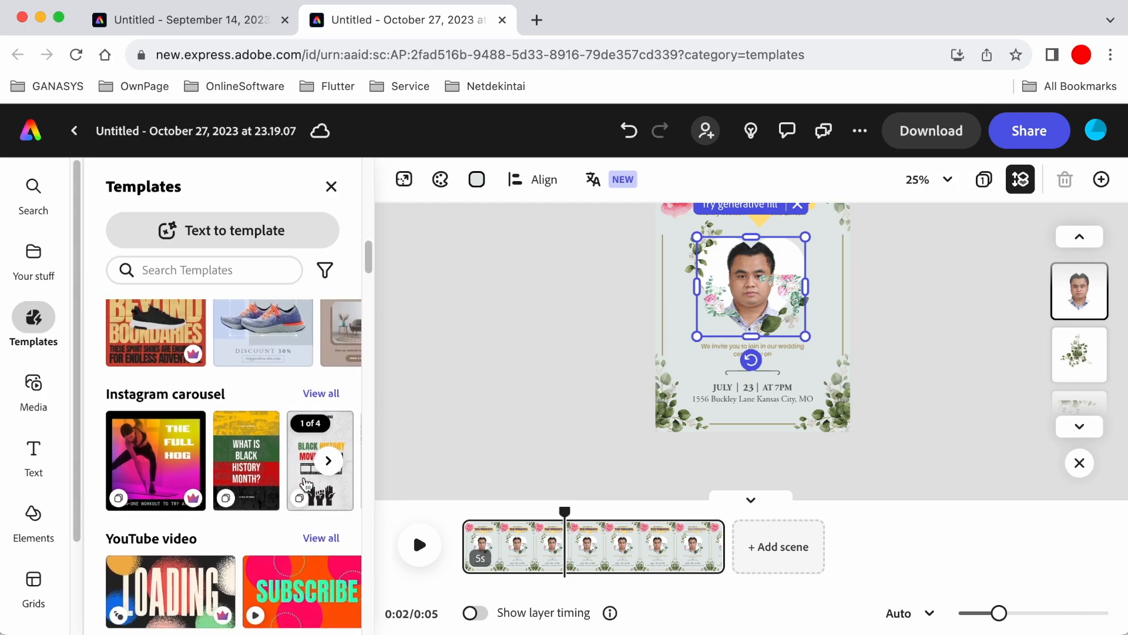
pyautogui.scroll(-3, 306, 483)
pyautogui.scroll(1, 305, 483)
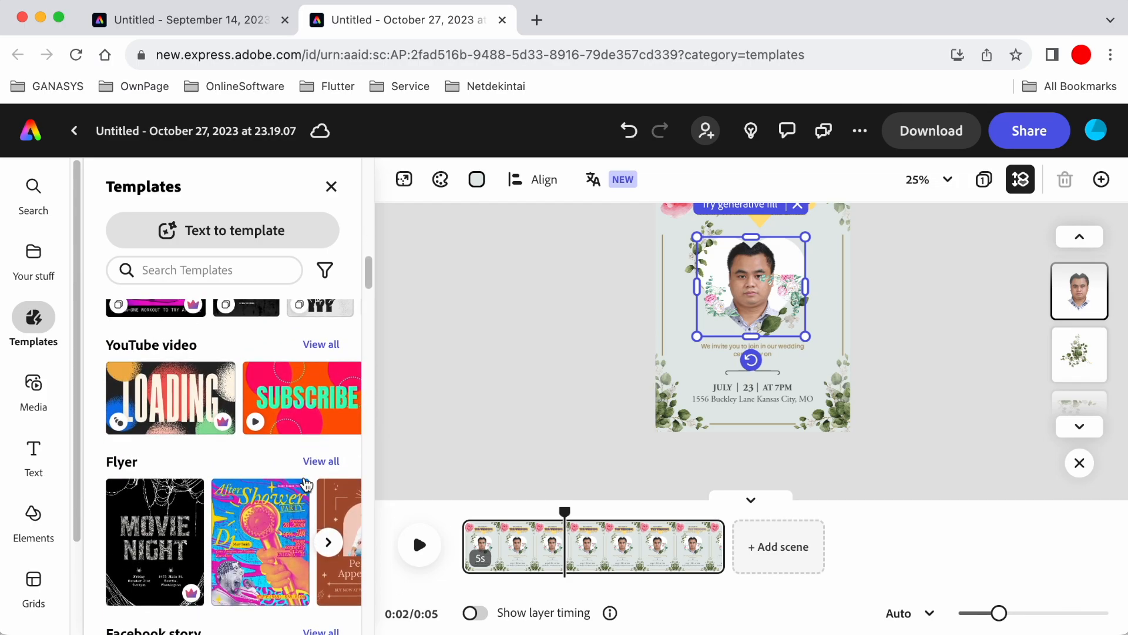
# Look through the YouTube video and Flyer template collections
pyautogui.click(328, 399)
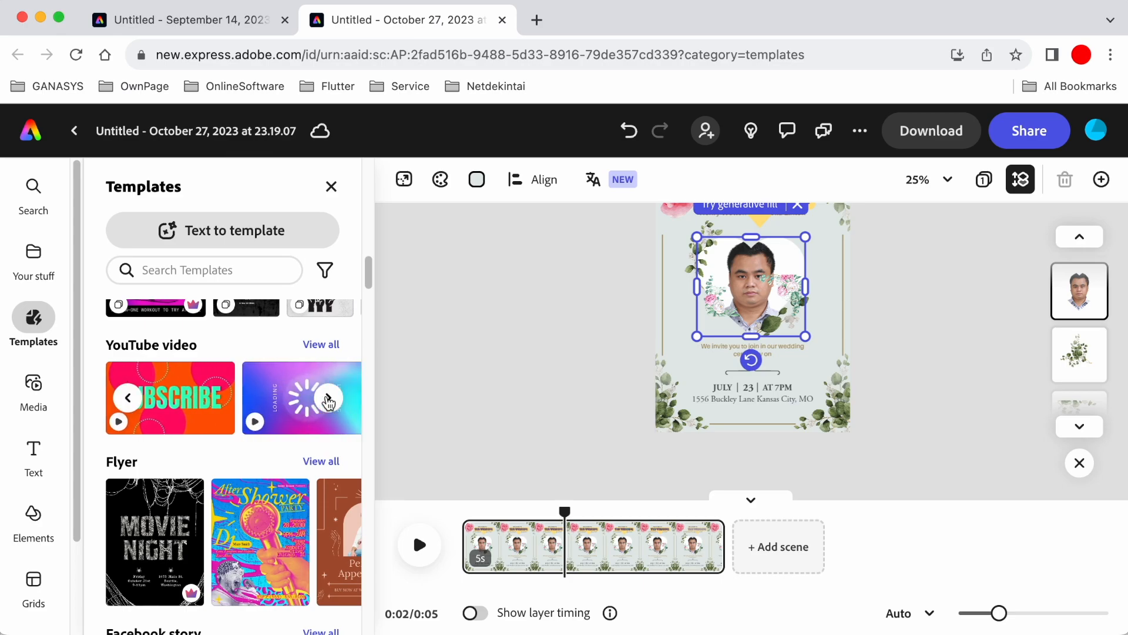
pyautogui.click(329, 399)
pyautogui.click(331, 399)
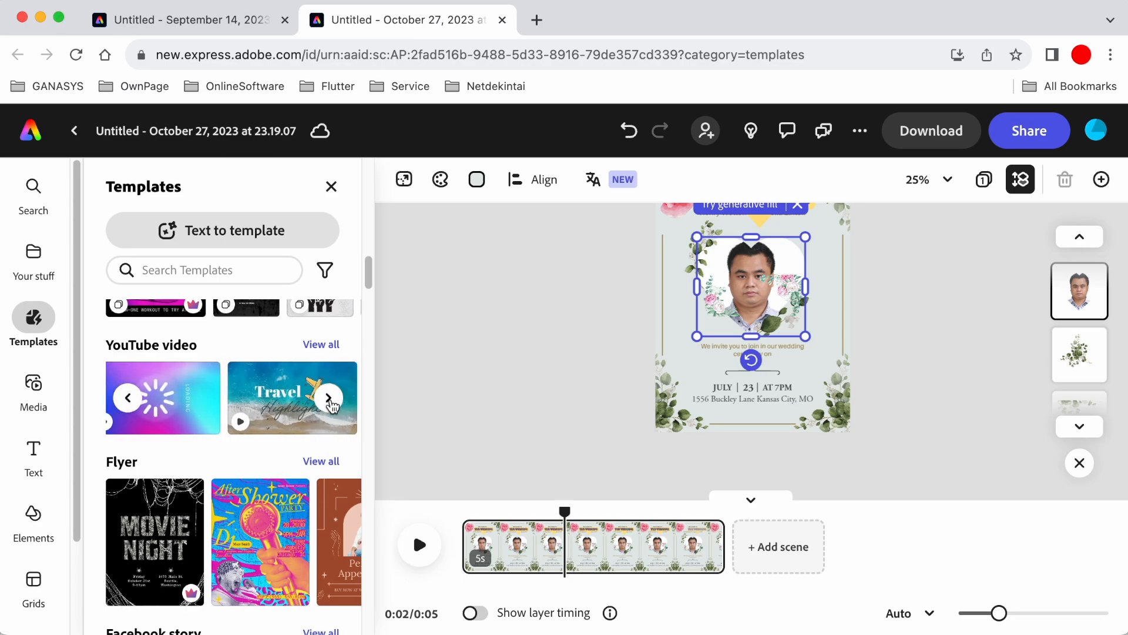
pyautogui.click(329, 399)
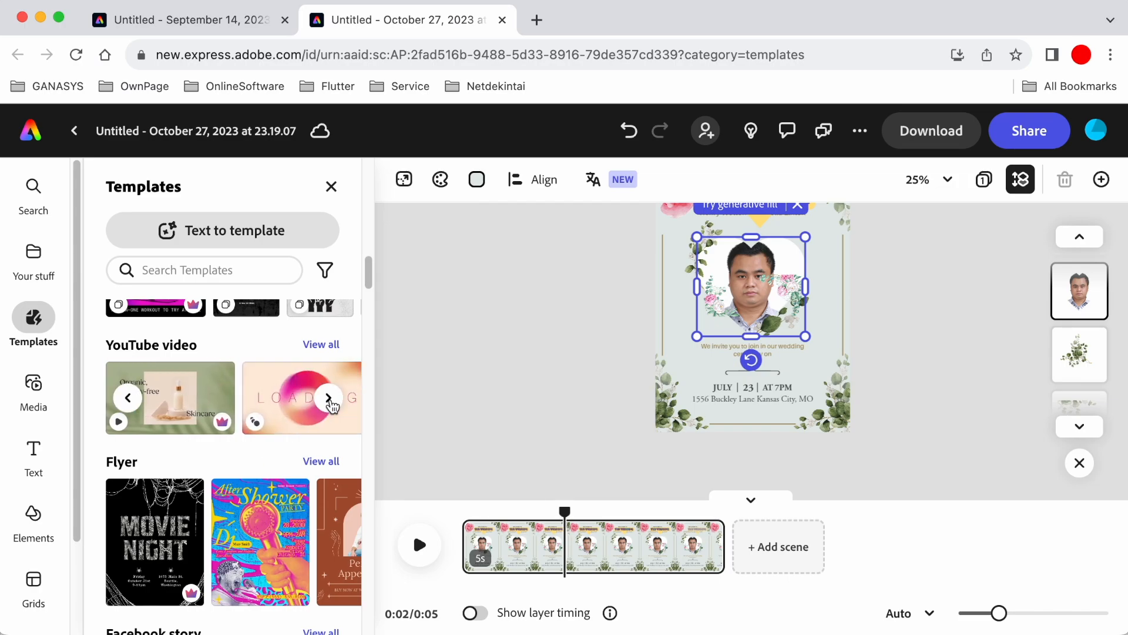
pyautogui.click(329, 399)
pyautogui.click(331, 402)
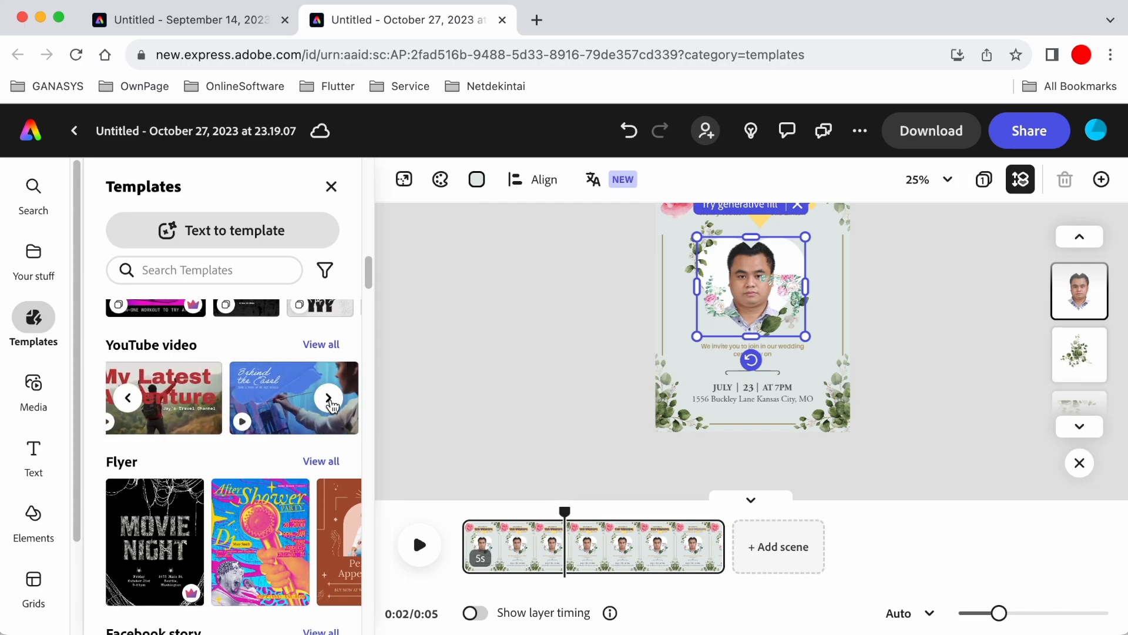
pyautogui.scroll(-3, 246, 432)
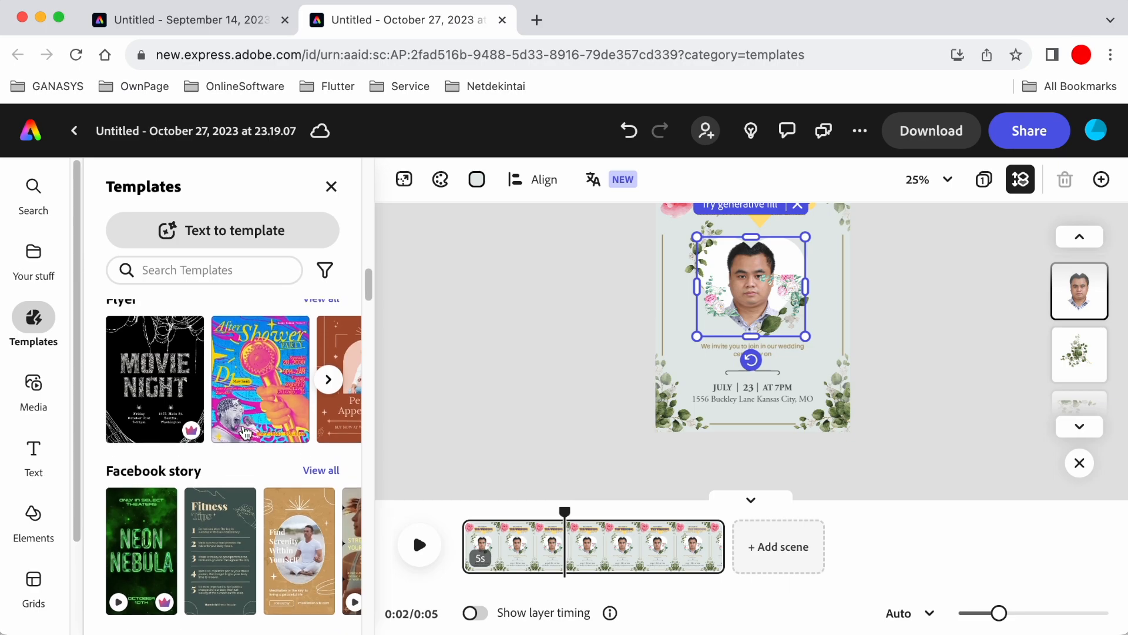
pyautogui.scroll(1, 245, 432)
pyautogui.scroll(-1, 246, 432)
pyautogui.click(329, 396)
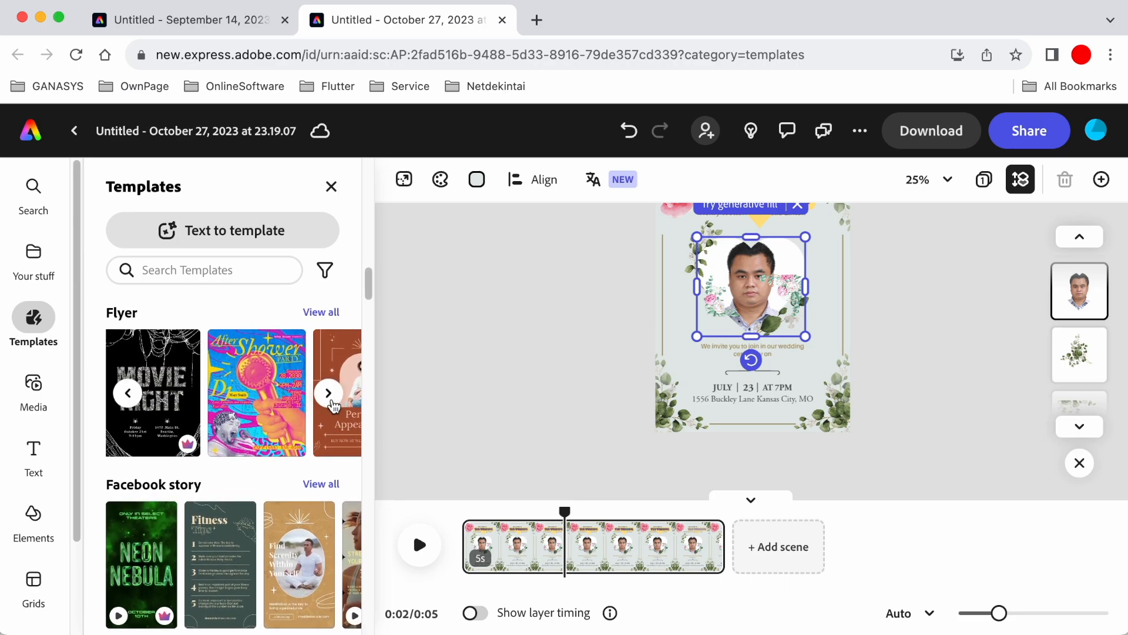
pyautogui.click(329, 395)
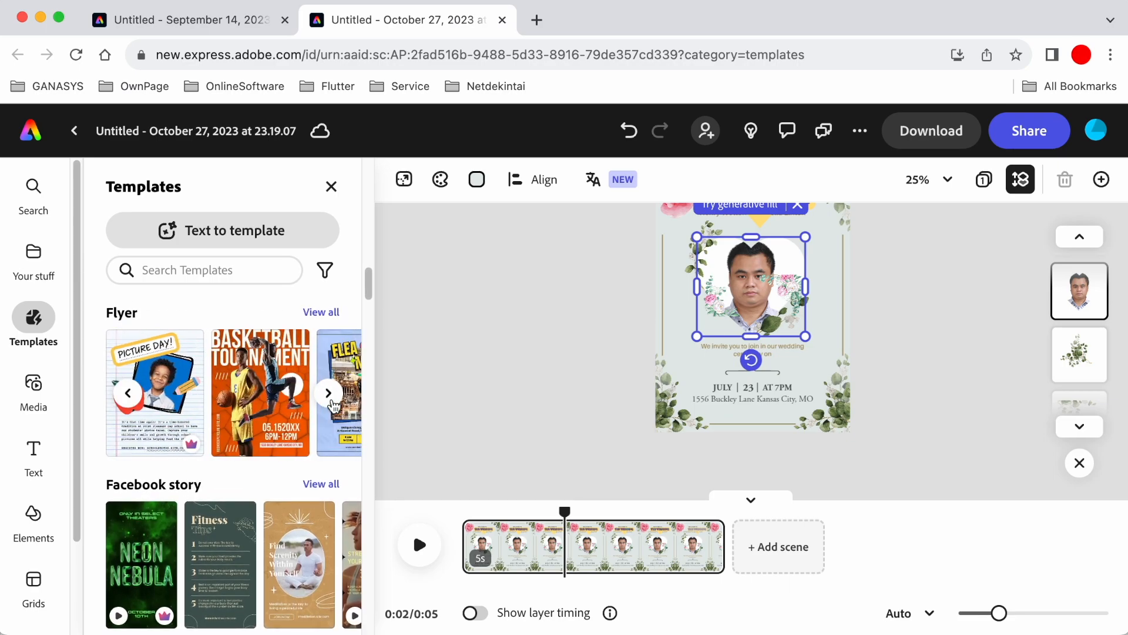
pyautogui.click(329, 395)
# Examine the remaining template categories from Facebook story and Video through Presentation, Infographic, Poster and Photo book
pyautogui.scroll(-4, 327, 437)
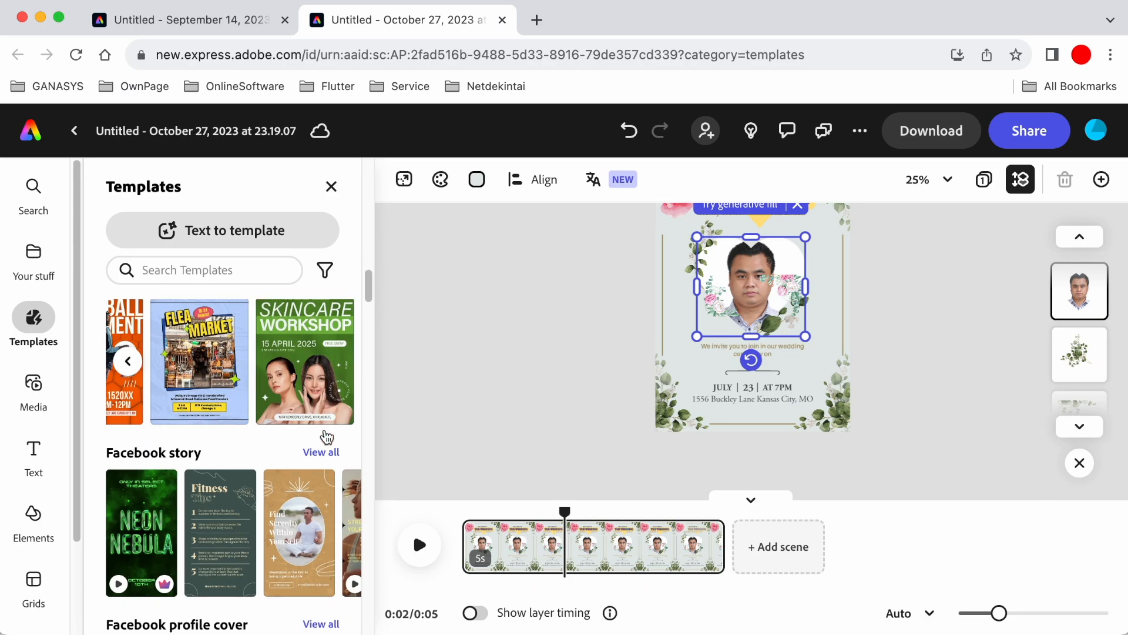
pyautogui.scroll(-3, 326, 437)
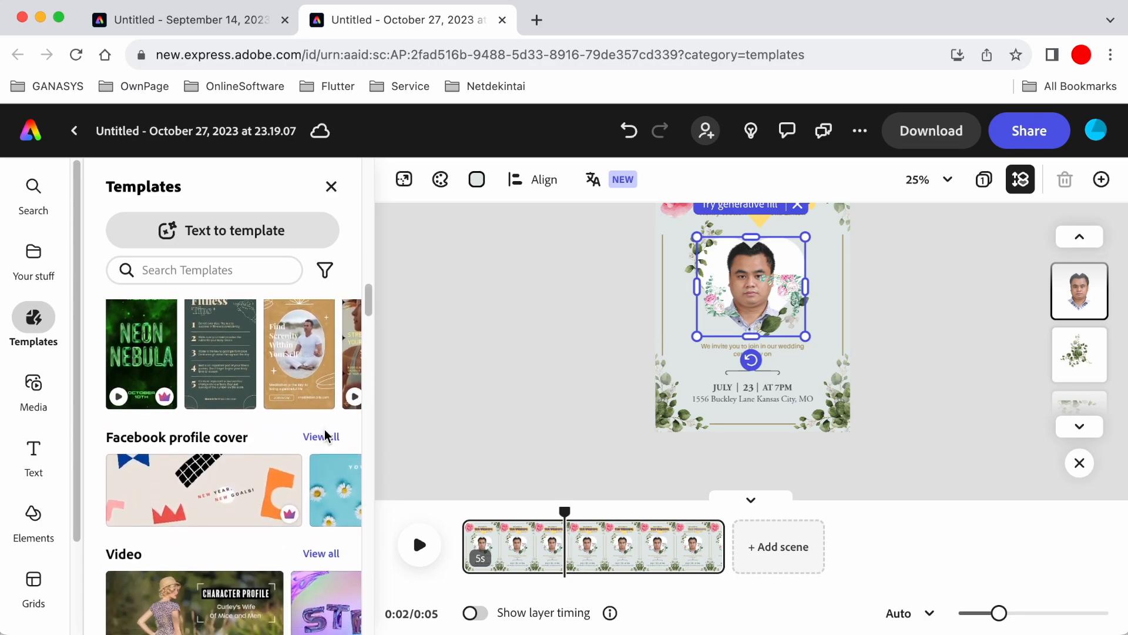
pyautogui.scroll(-5, 326, 437)
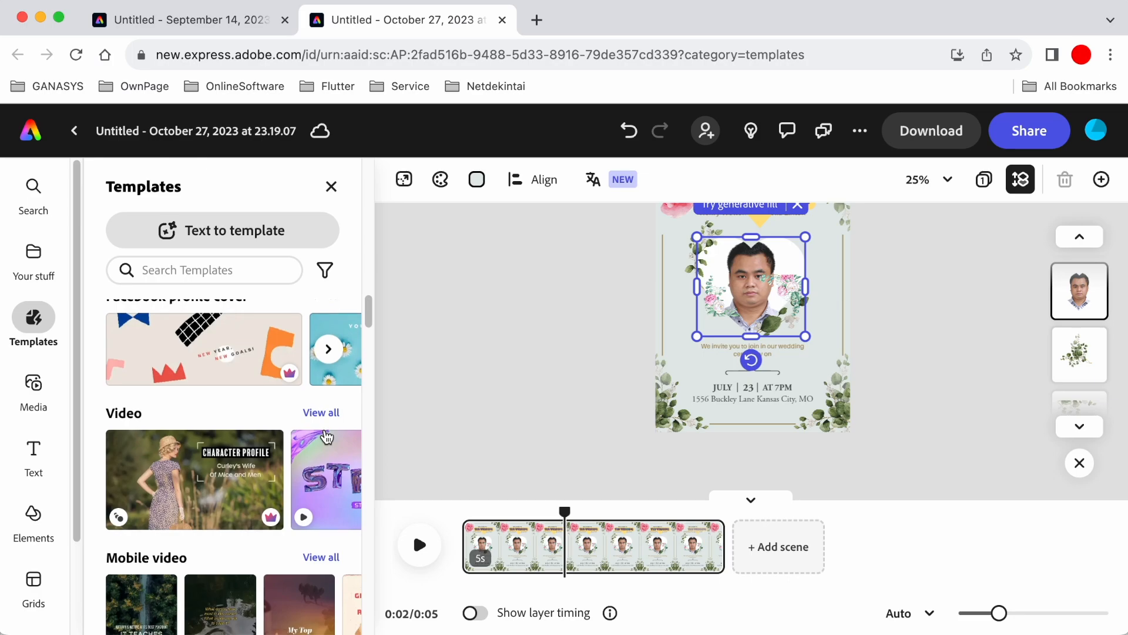
pyautogui.scroll(-3, 327, 437)
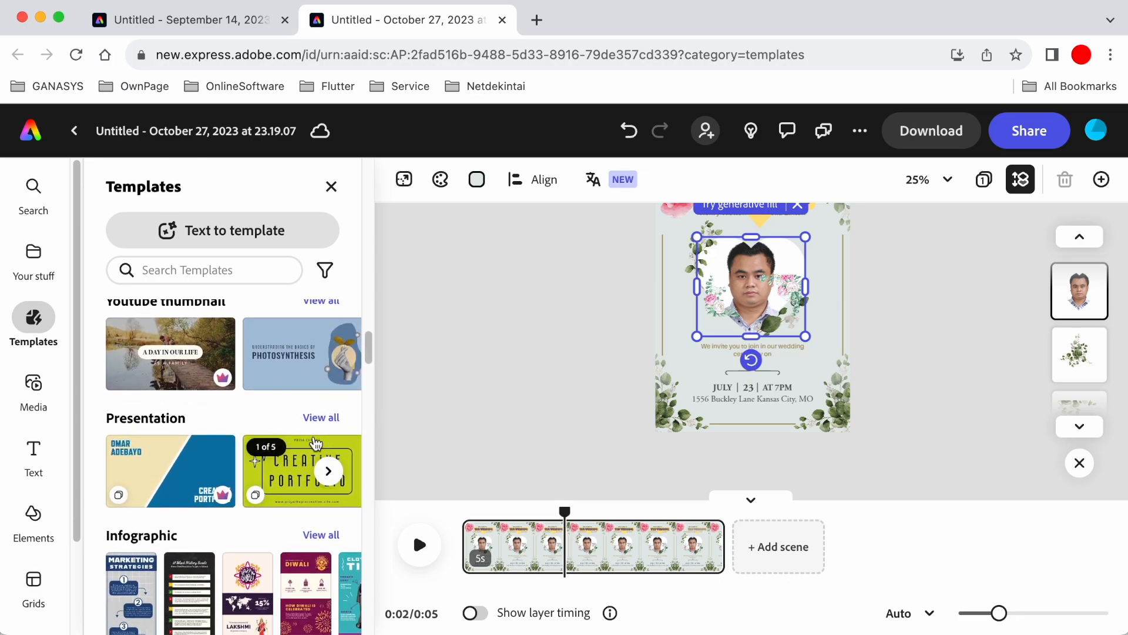
pyautogui.scroll(-5, 318, 441)
pyautogui.scroll(-4, 317, 441)
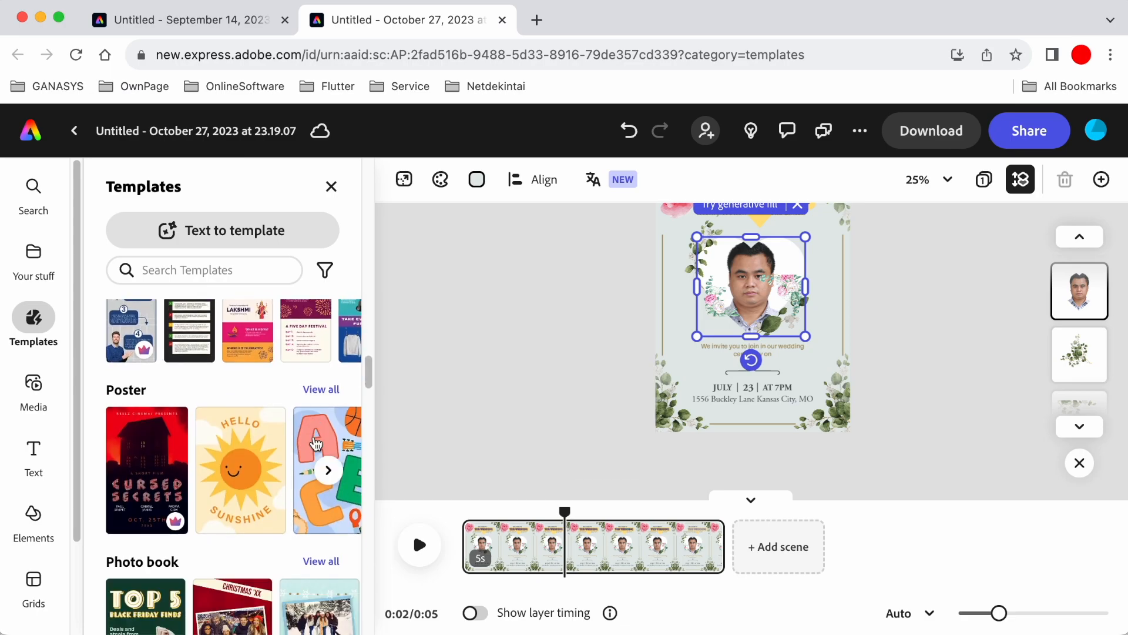
pyautogui.scroll(1, 312, 436)
pyautogui.scroll(-1, 292, 443)
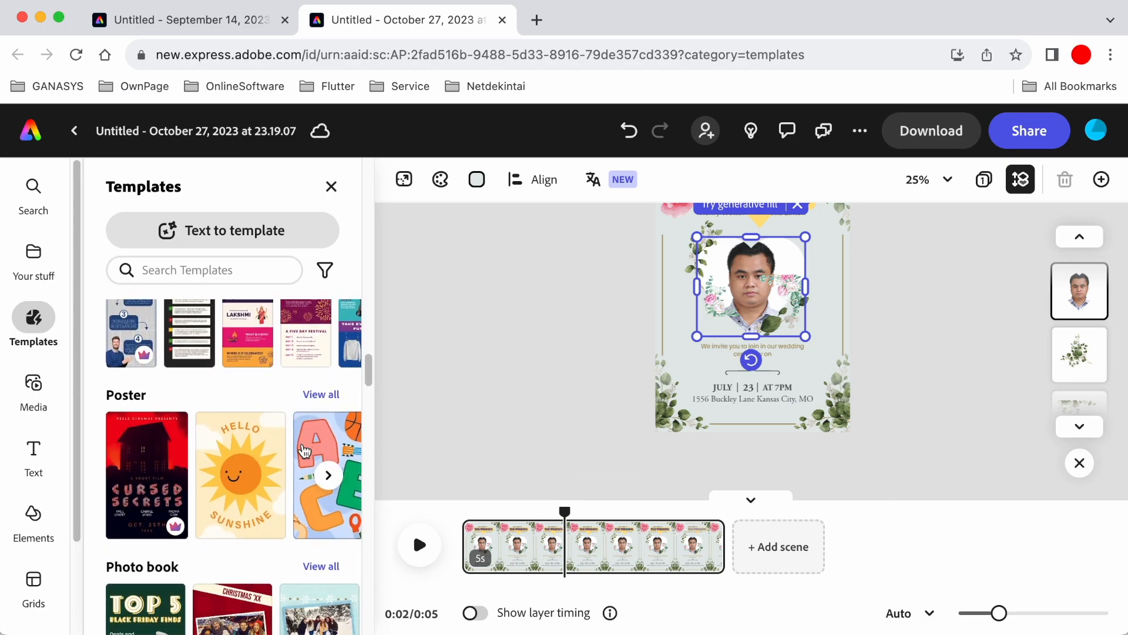
# Look through the Poster and Photo book templates and browse the Logo template collection
pyautogui.scroll(-3, 302, 442)
pyautogui.scroll(-4, 302, 442)
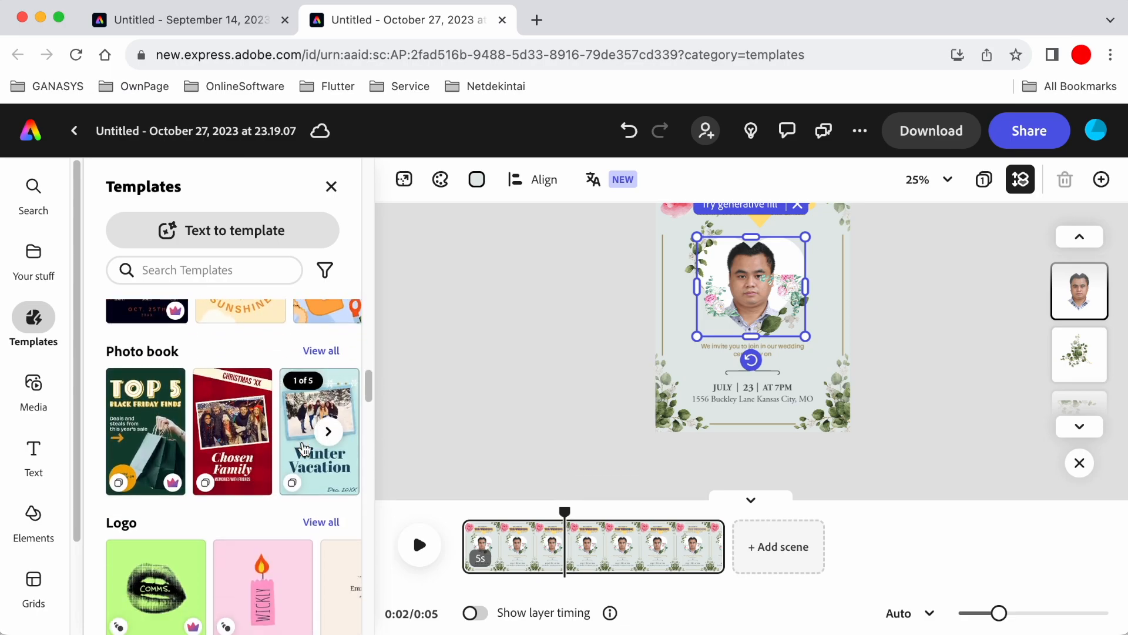
pyautogui.scroll(-3, 305, 449)
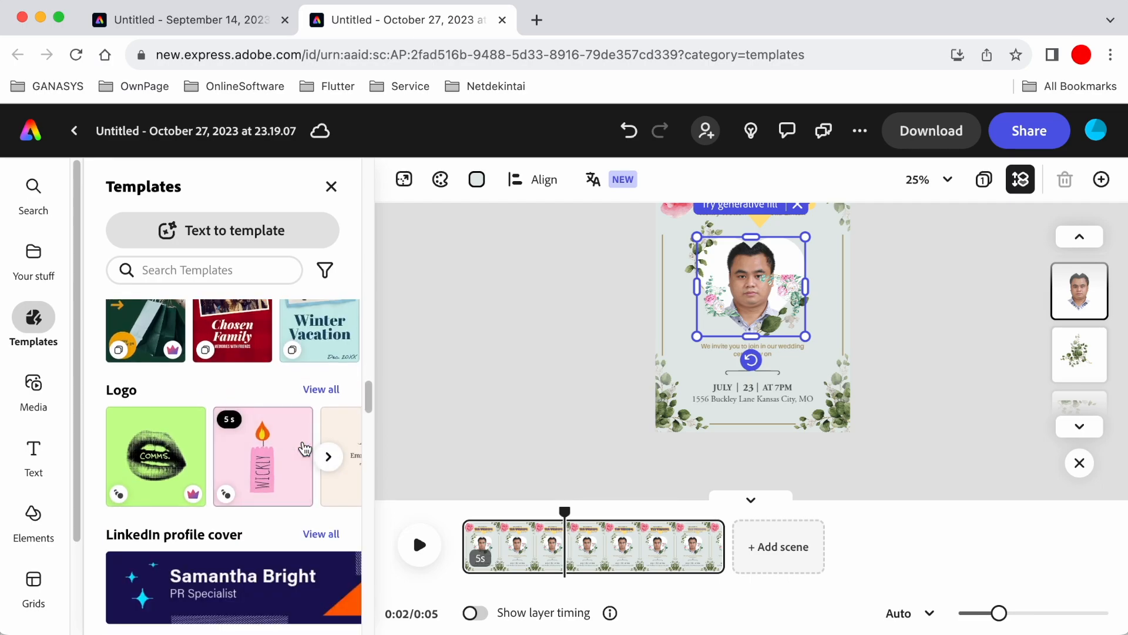
pyautogui.scroll(-1, 311, 438)
pyautogui.click(341, 439)
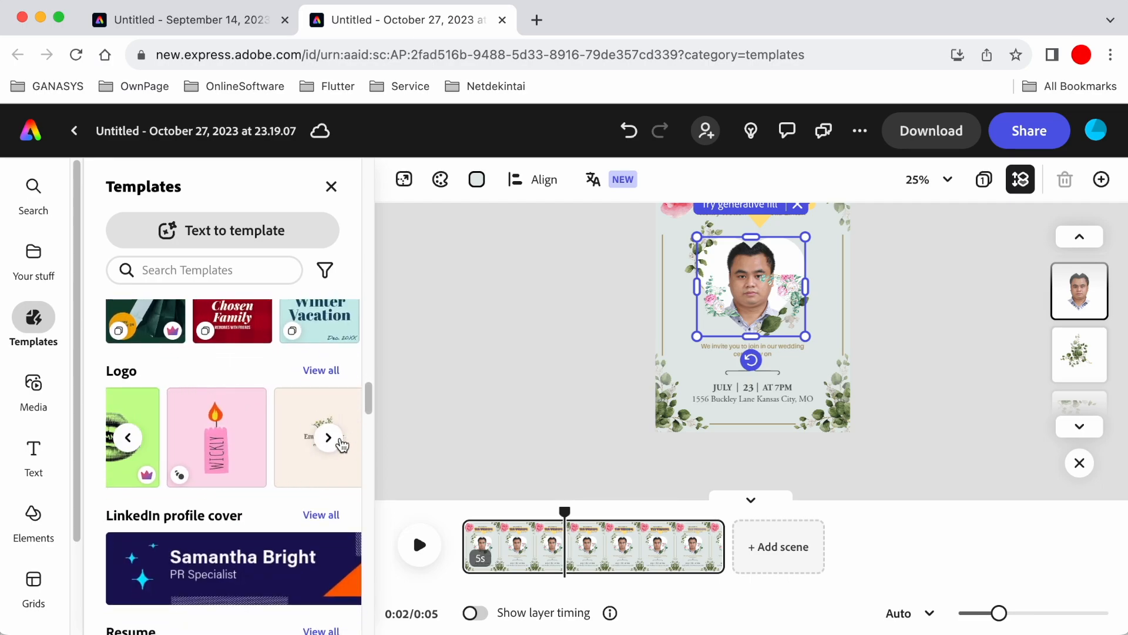
pyautogui.click(328, 438)
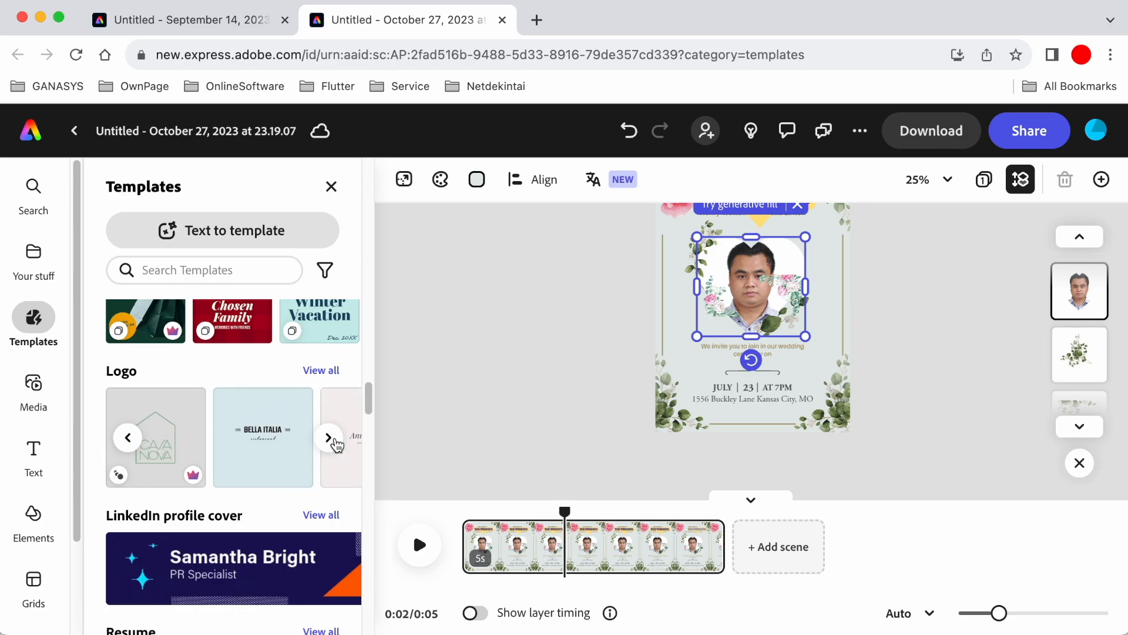
pyautogui.click(329, 438)
pyautogui.click(132, 440)
# Examine the template categories from LinkedIn profile cover, Resume and Brochure through Invitation, Worksheet, Newsletter and Business card
pyautogui.scroll(-3, 184, 447)
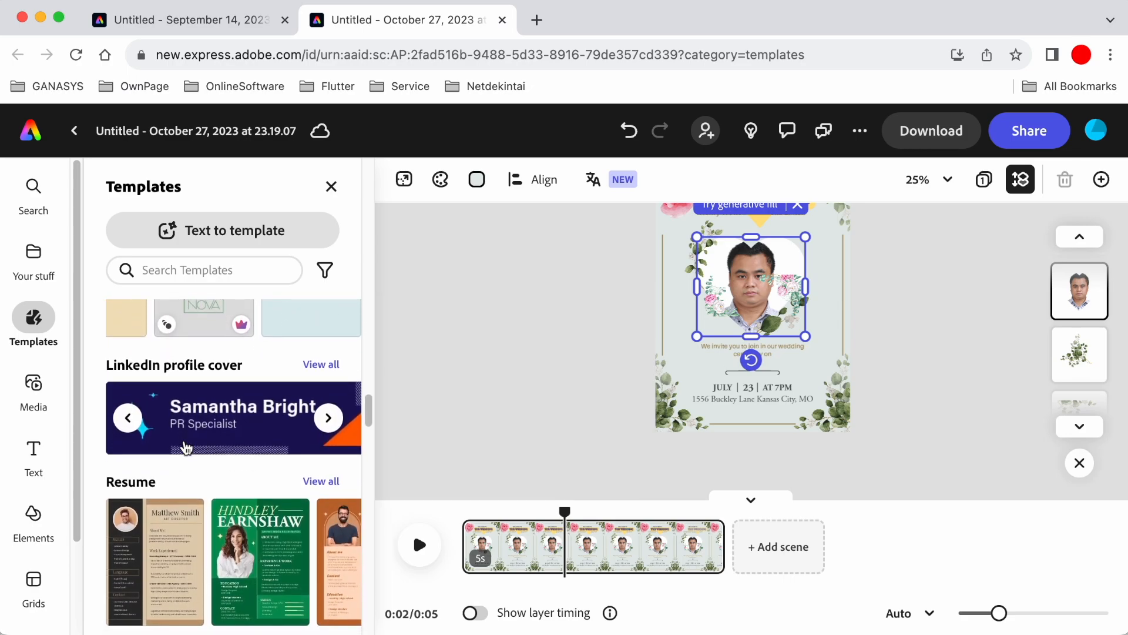
pyautogui.scroll(-5, 185, 446)
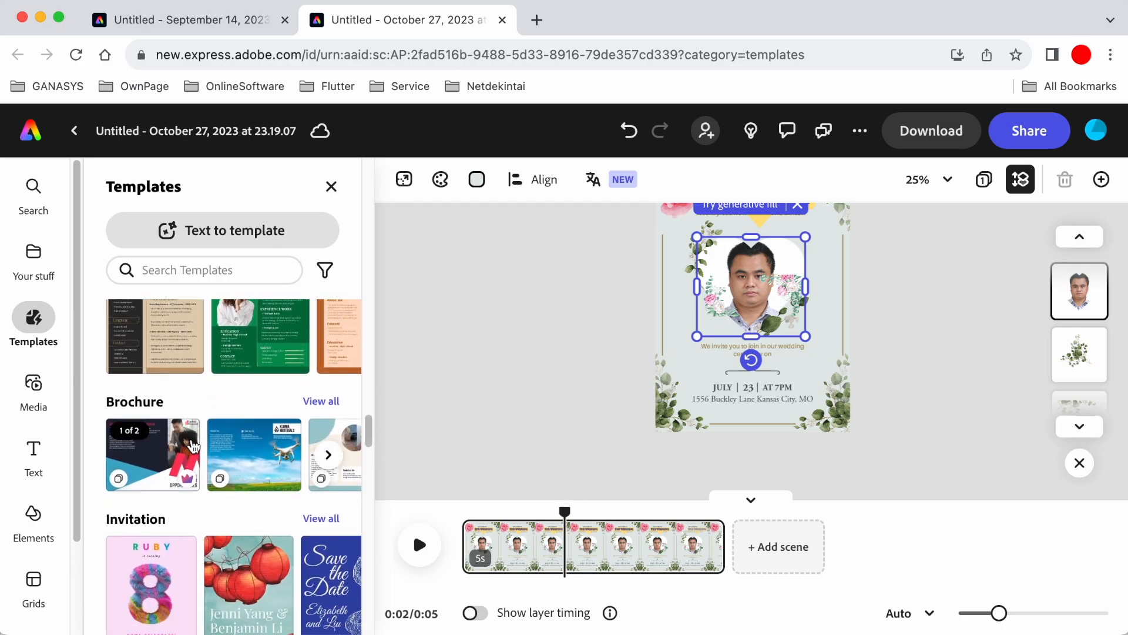
pyautogui.scroll(-4, 194, 447)
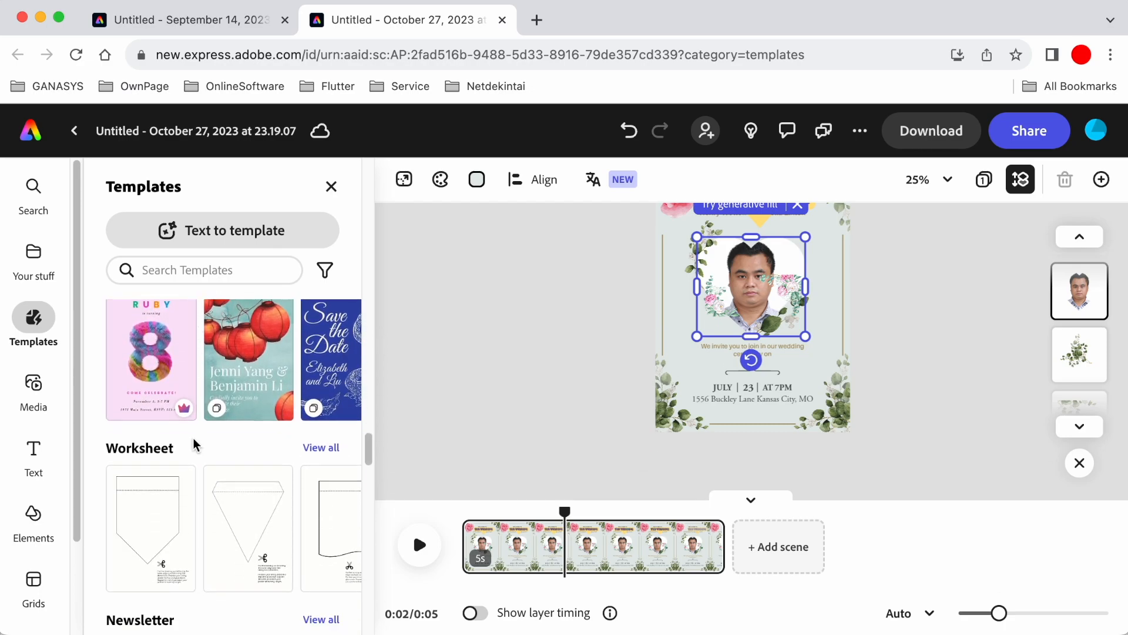
pyautogui.scroll(-3, 193, 438)
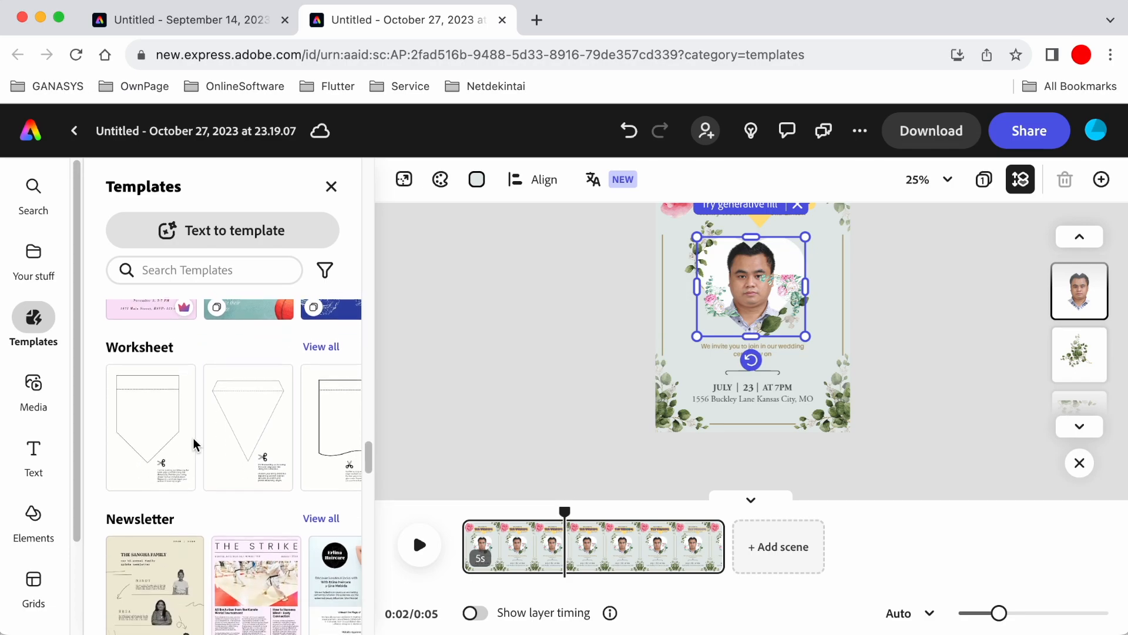
pyautogui.scroll(-5, 193, 439)
pyautogui.scroll(-4, 193, 438)
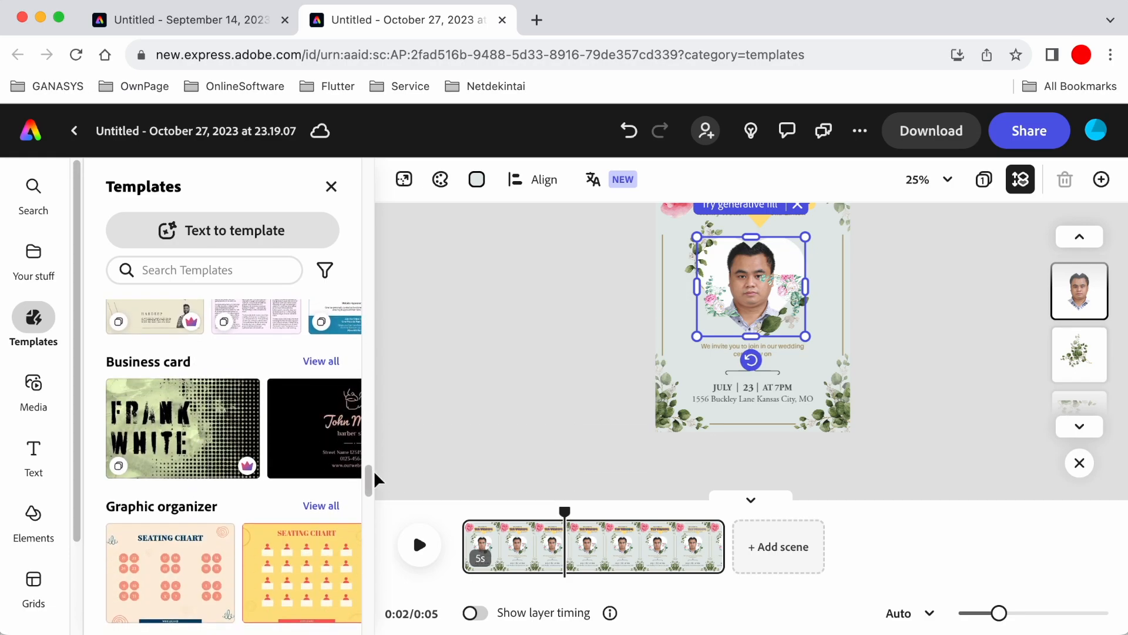
pyautogui.click(329, 429)
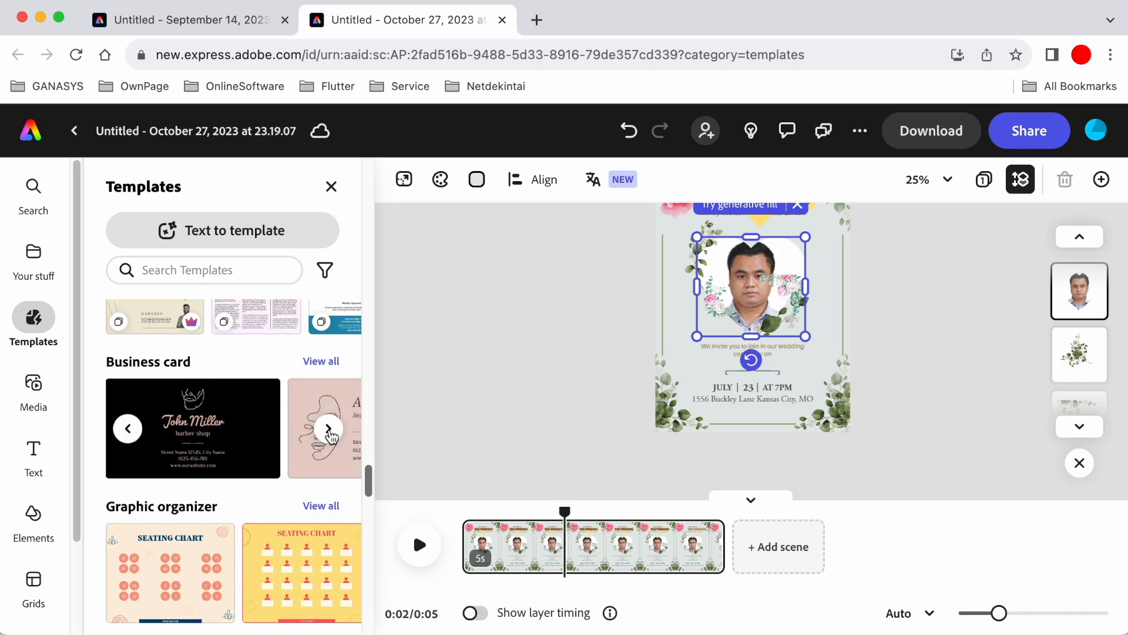
pyautogui.click(329, 429)
pyautogui.click(329, 429)
# Examine the template categories from Graphic organizer, Linkedin post and Menu through Meme, Invoice, Card, Desktop wallpaper and Collage
pyautogui.scroll(-2, 331, 435)
pyautogui.scroll(-4, 332, 437)
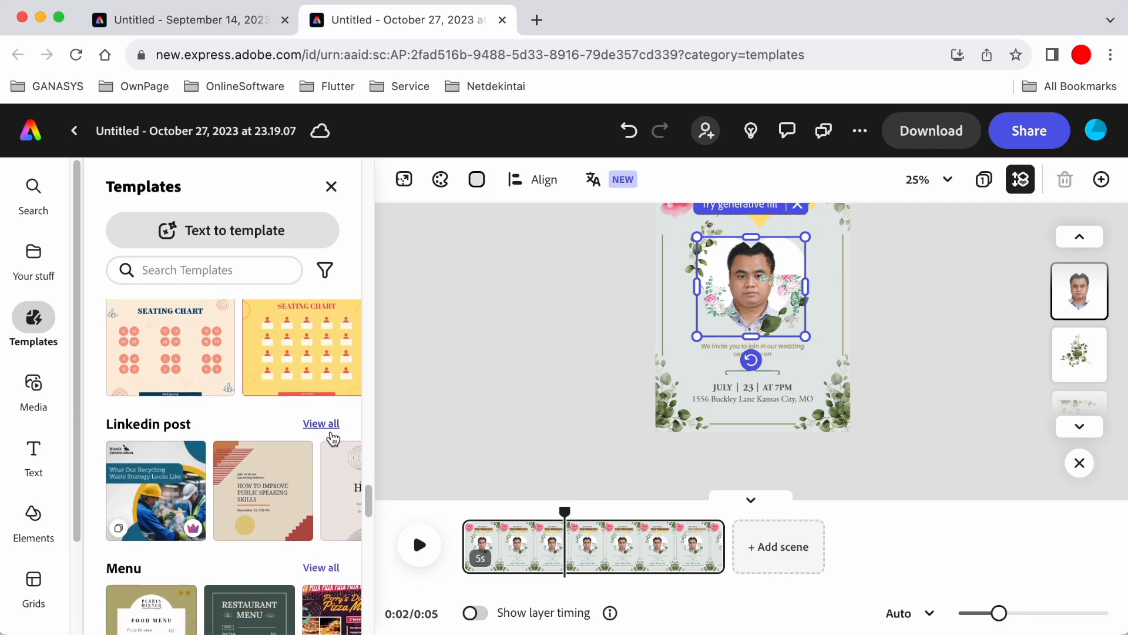
pyautogui.scroll(-8, 334, 439)
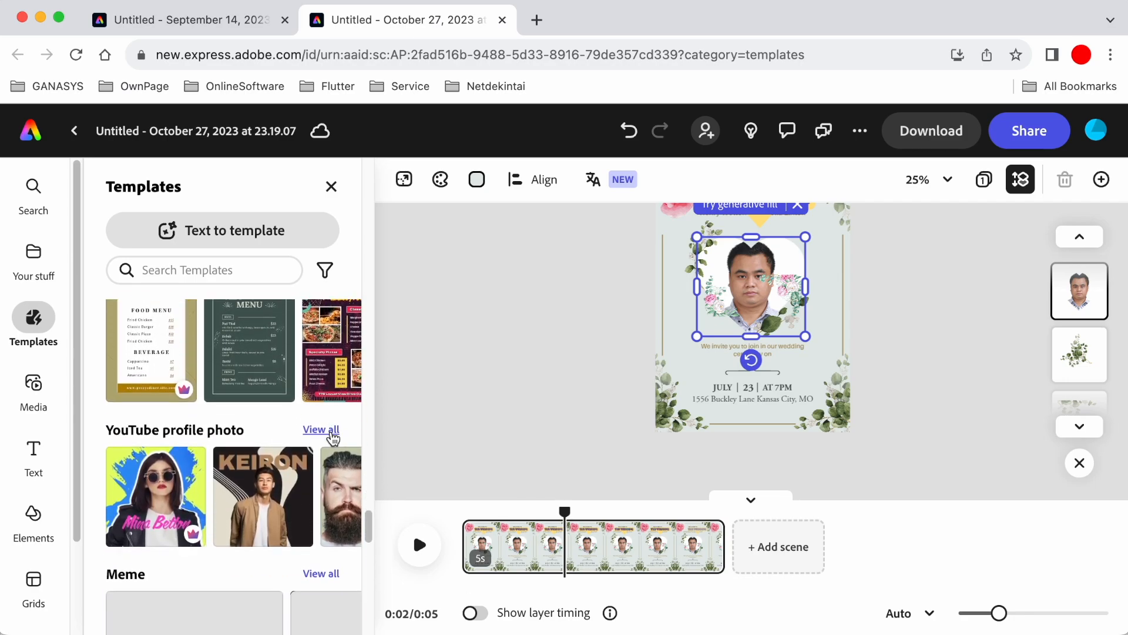
pyautogui.scroll(-4, 333, 439)
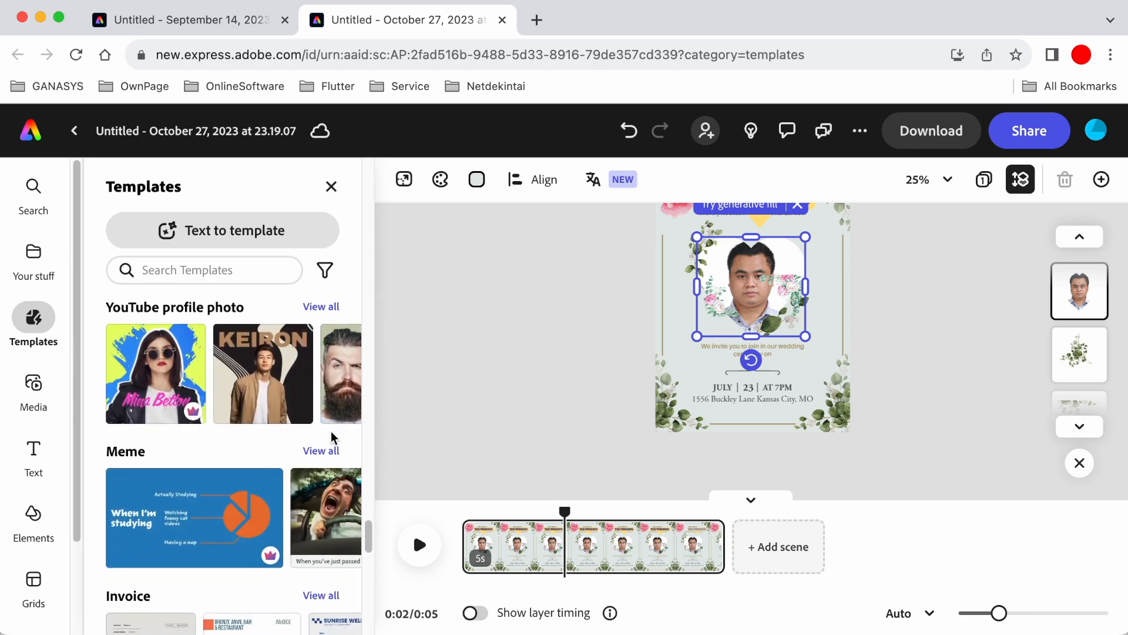
pyautogui.scroll(-5, 331, 431)
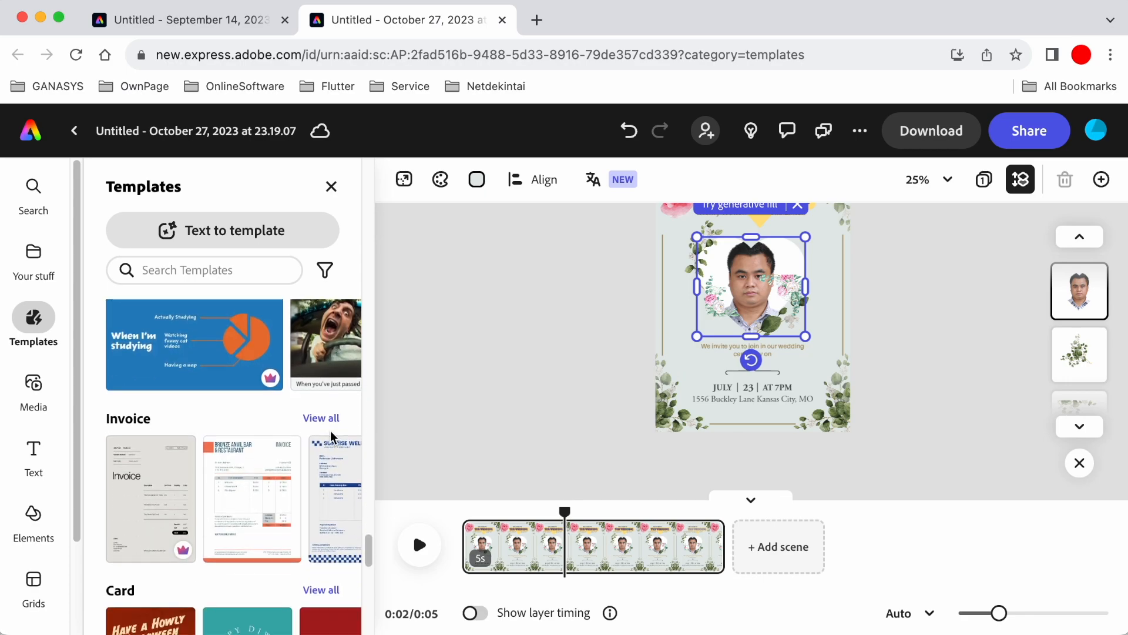
pyautogui.scroll(-5, 330, 435)
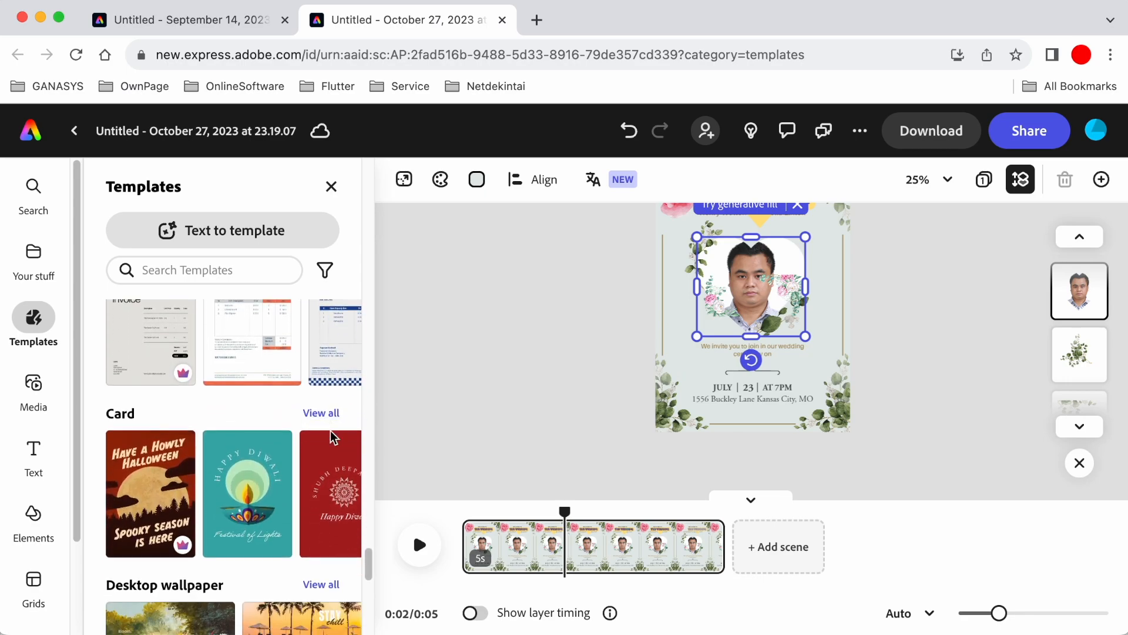
pyautogui.scroll(-3, 330, 434)
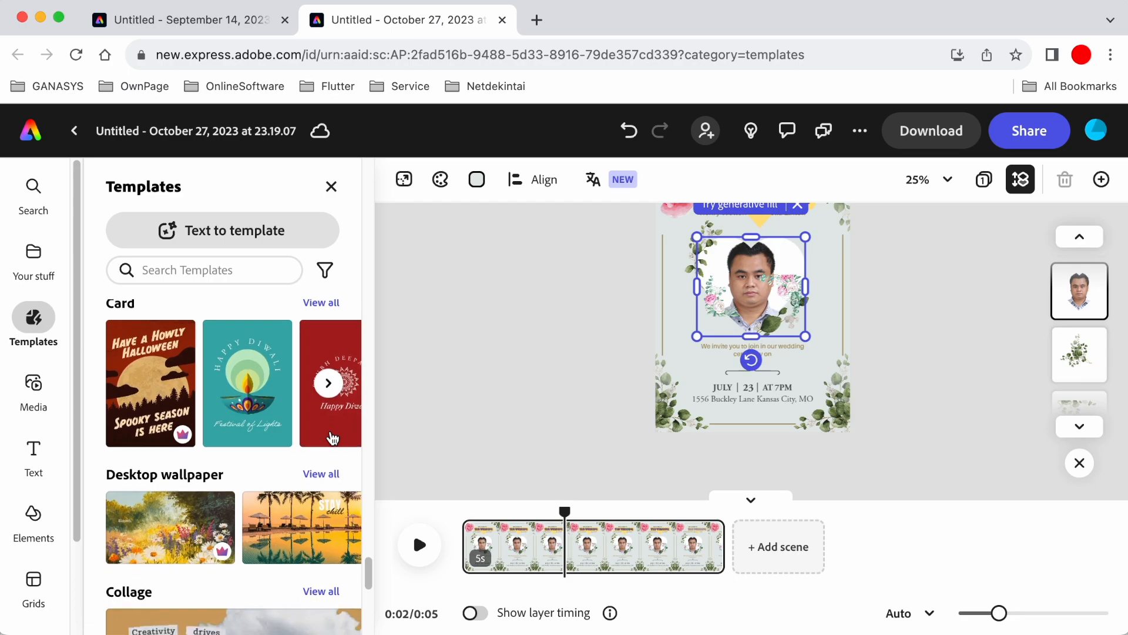
pyautogui.scroll(-4, 333, 437)
pyautogui.scroll(-3, 333, 437)
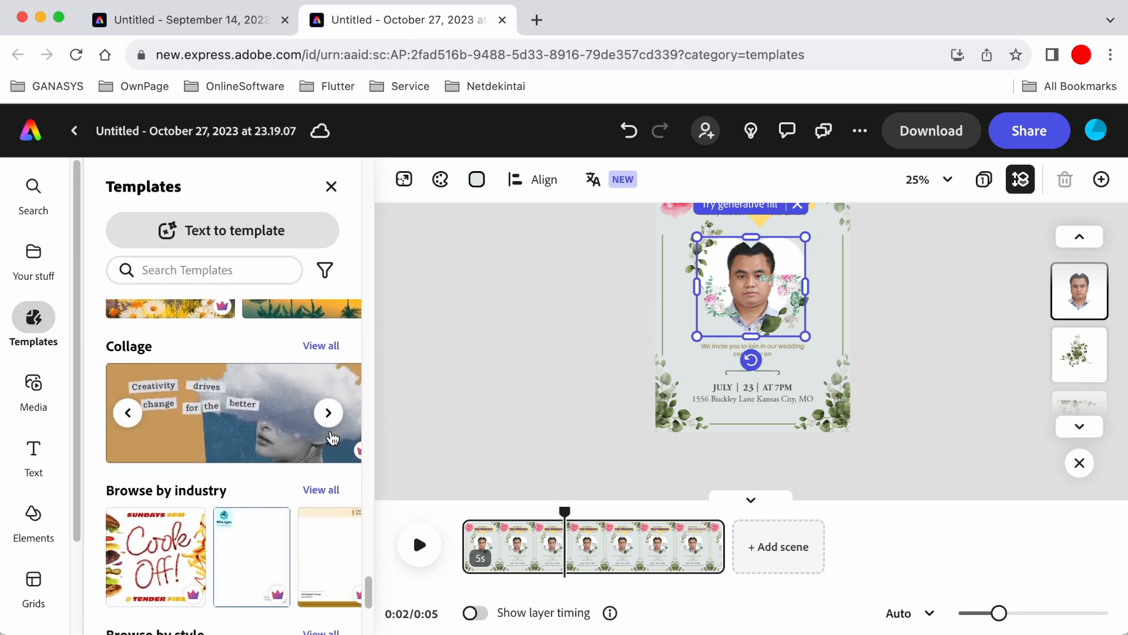
# Look through the templates grouped by industry, style and job, going to the end of the job collection
pyautogui.scroll(-3, 332, 438)
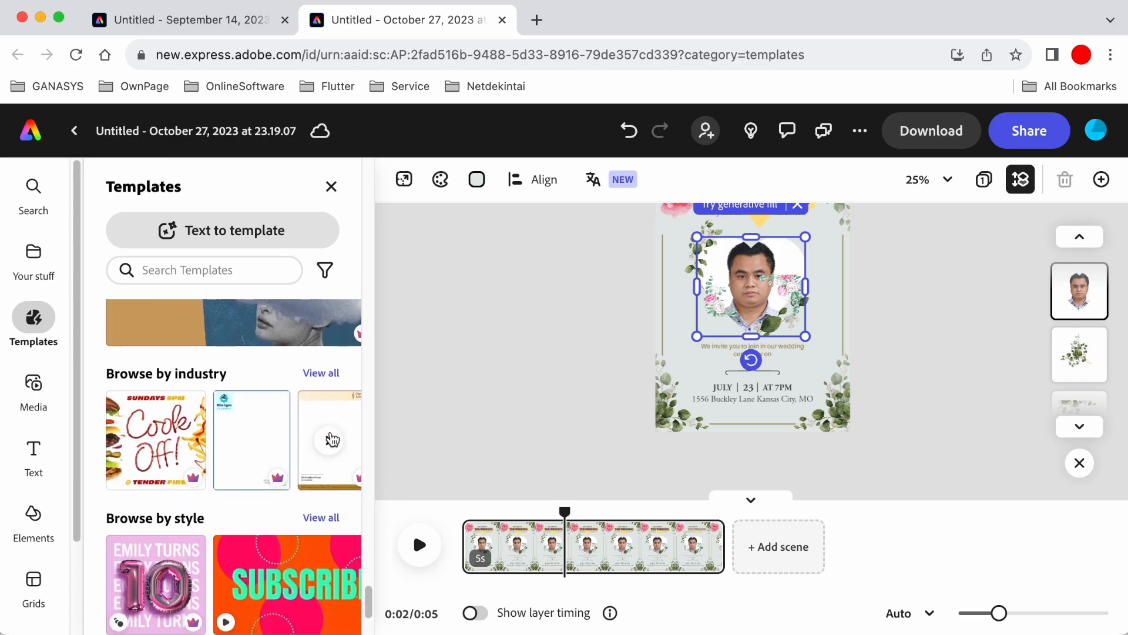
pyautogui.scroll(-4, 332, 438)
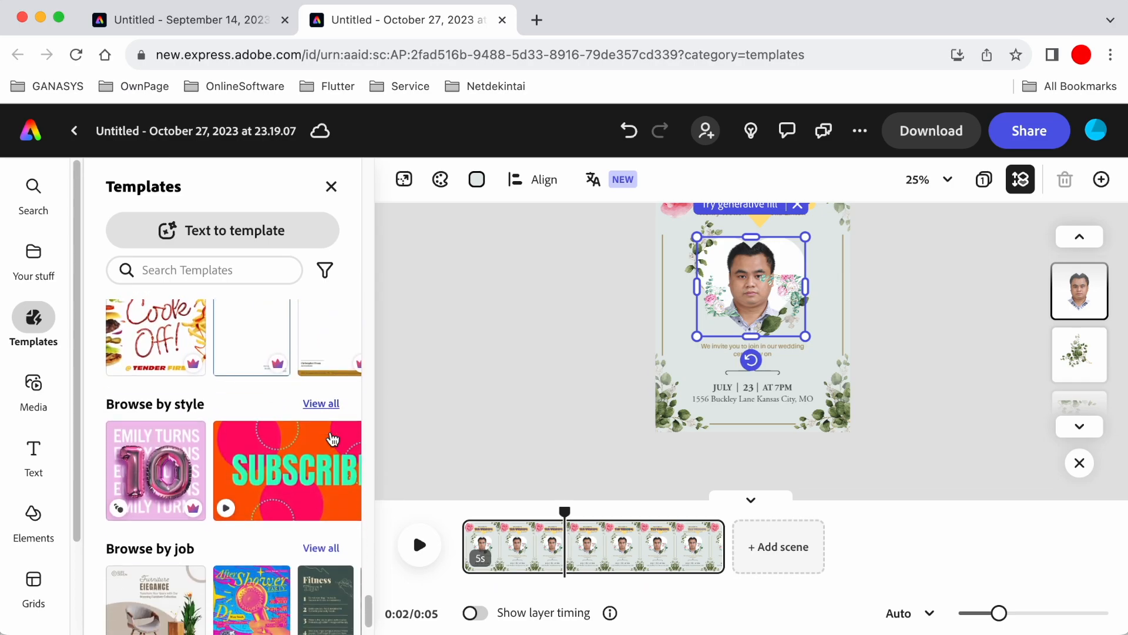
pyautogui.moveTo(332, 440)
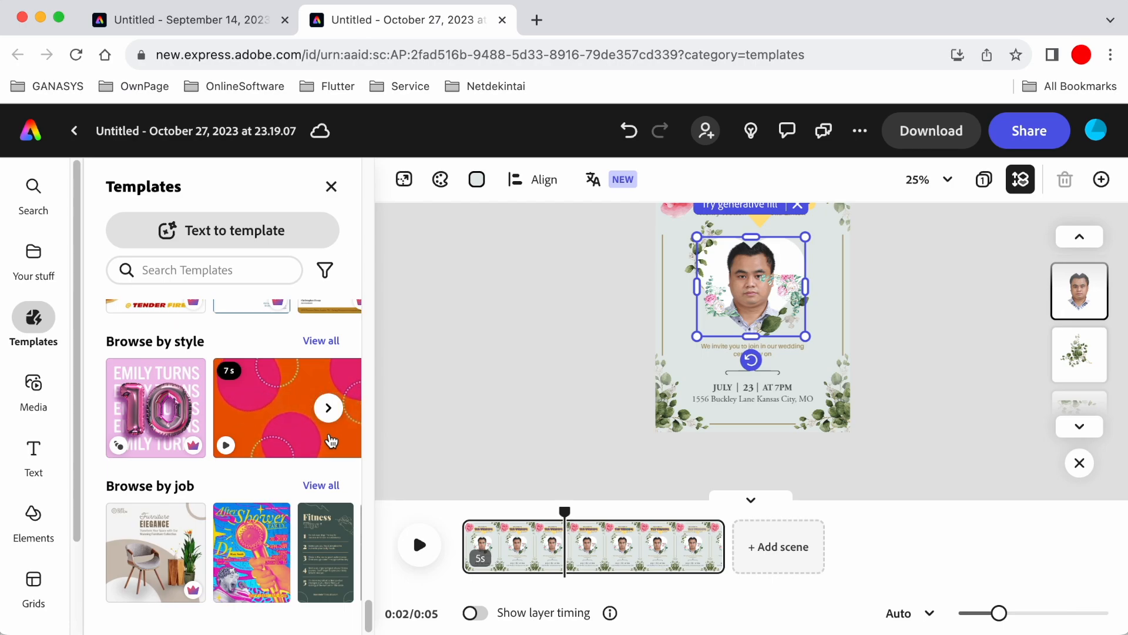
pyautogui.moveTo(328, 527)
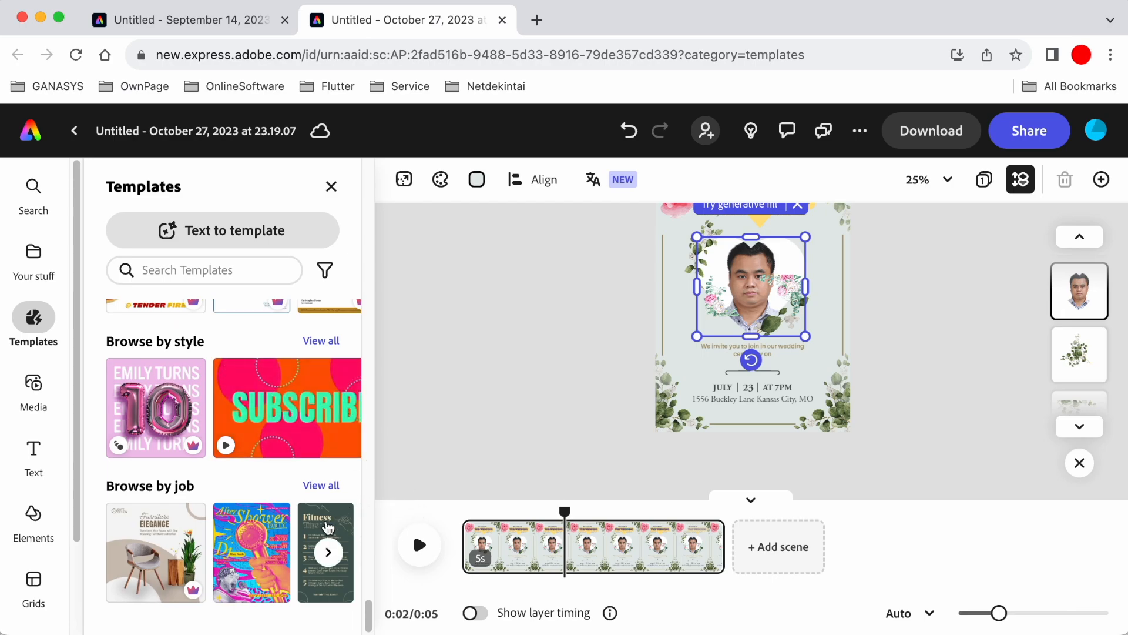
pyautogui.click(328, 553)
pyautogui.click(331, 557)
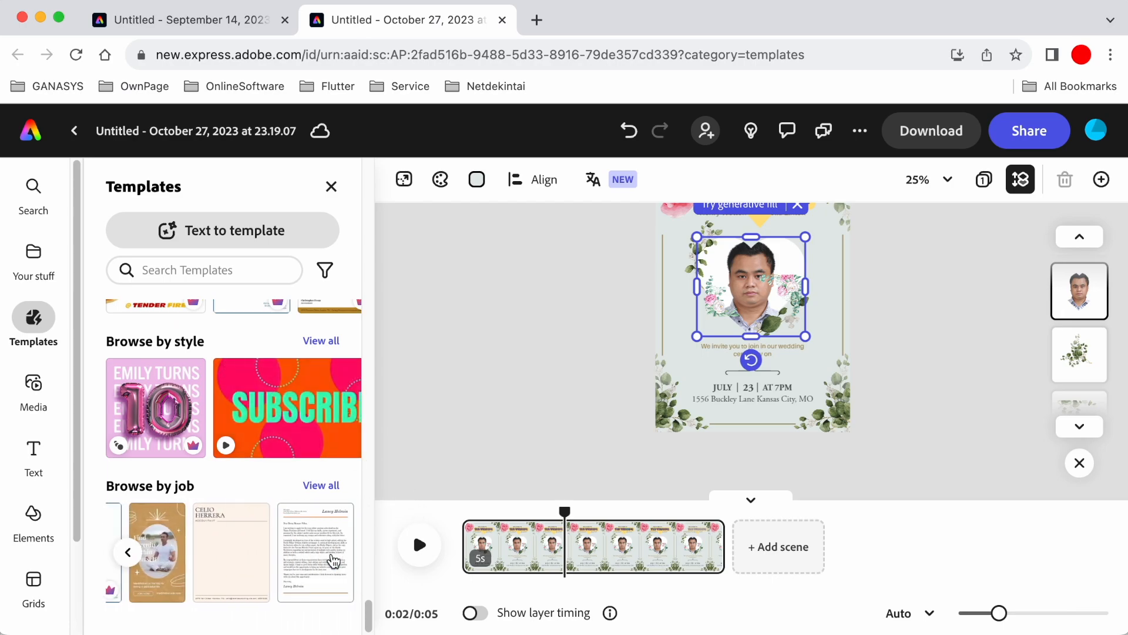
# Browse the stock photo categories in the Media library from Wellness through Featured free to Animals and pets
pyautogui.click(34, 388)
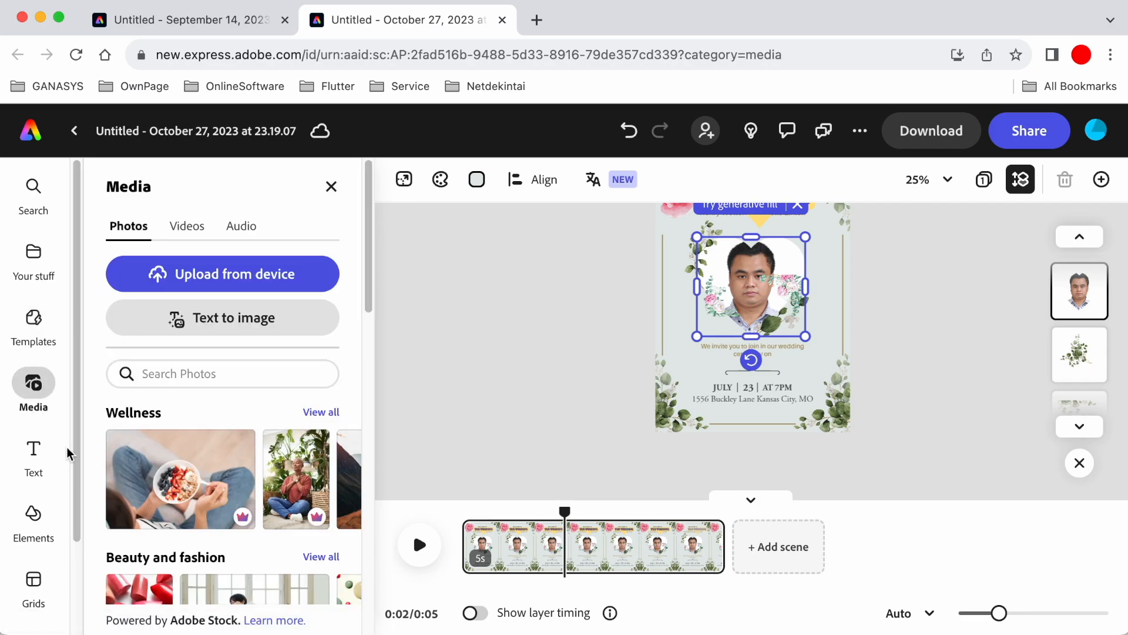
pyautogui.scroll(-2, 231, 468)
pyautogui.scroll(2, 230, 461)
pyautogui.scroll(-2, 231, 468)
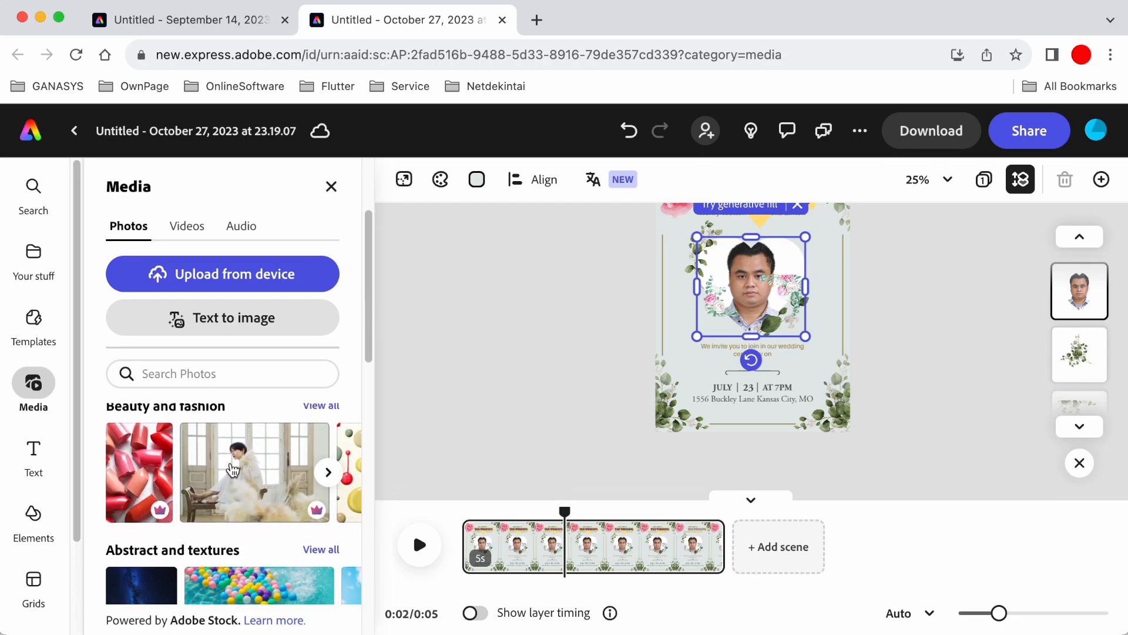
pyautogui.scroll(-2, 233, 470)
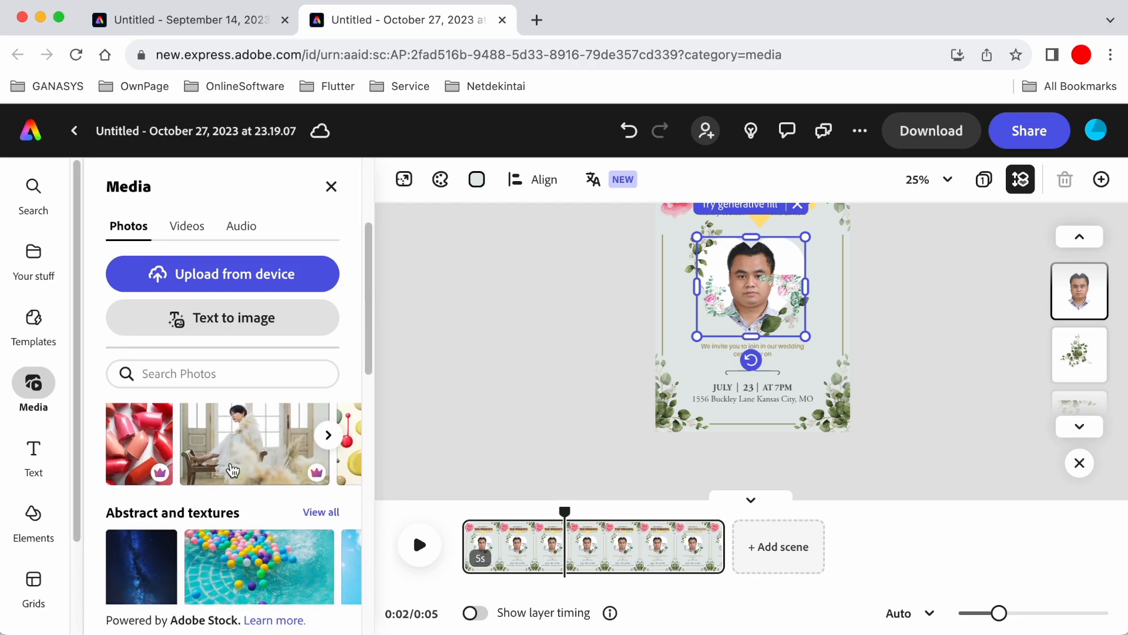
pyautogui.scroll(-5, 233, 470)
pyautogui.scroll(-5, 231, 468)
pyautogui.scroll(-6, 232, 468)
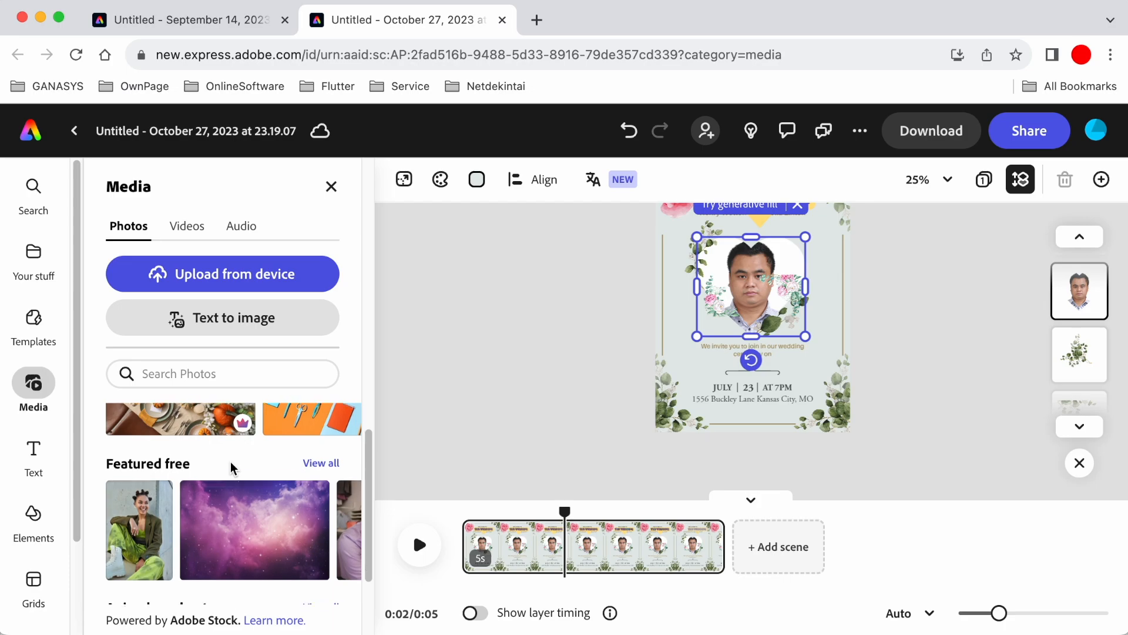
pyautogui.scroll(-3, 232, 467)
pyautogui.scroll(-1, 233, 469)
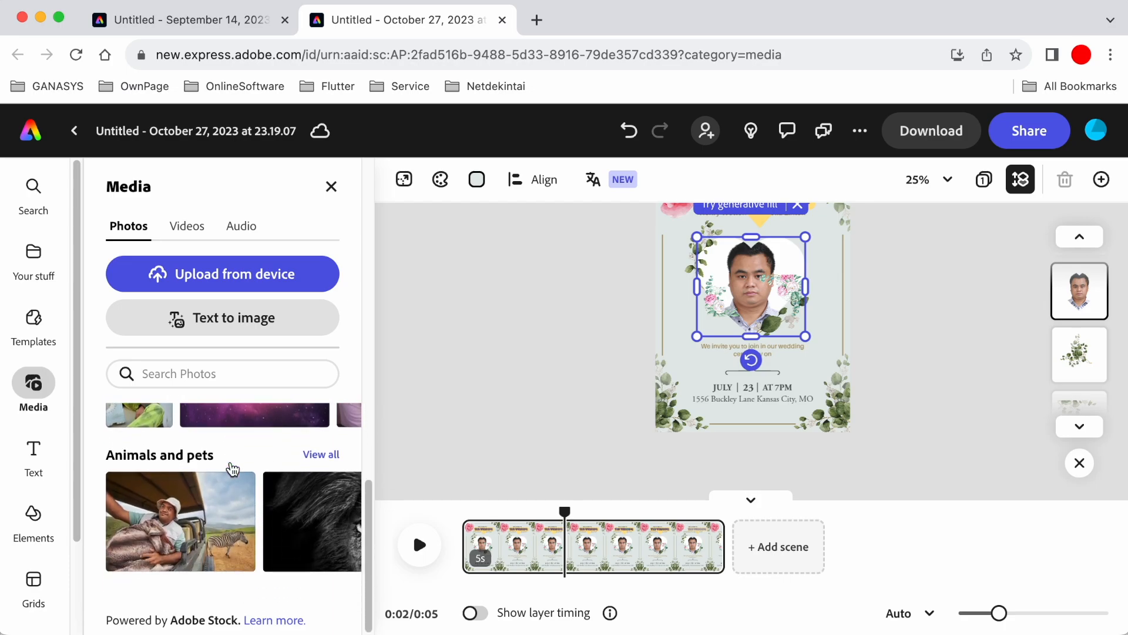
# Browse the ready-made text designs from Signs and labels and Social through Paragraphs
pyautogui.click(34, 455)
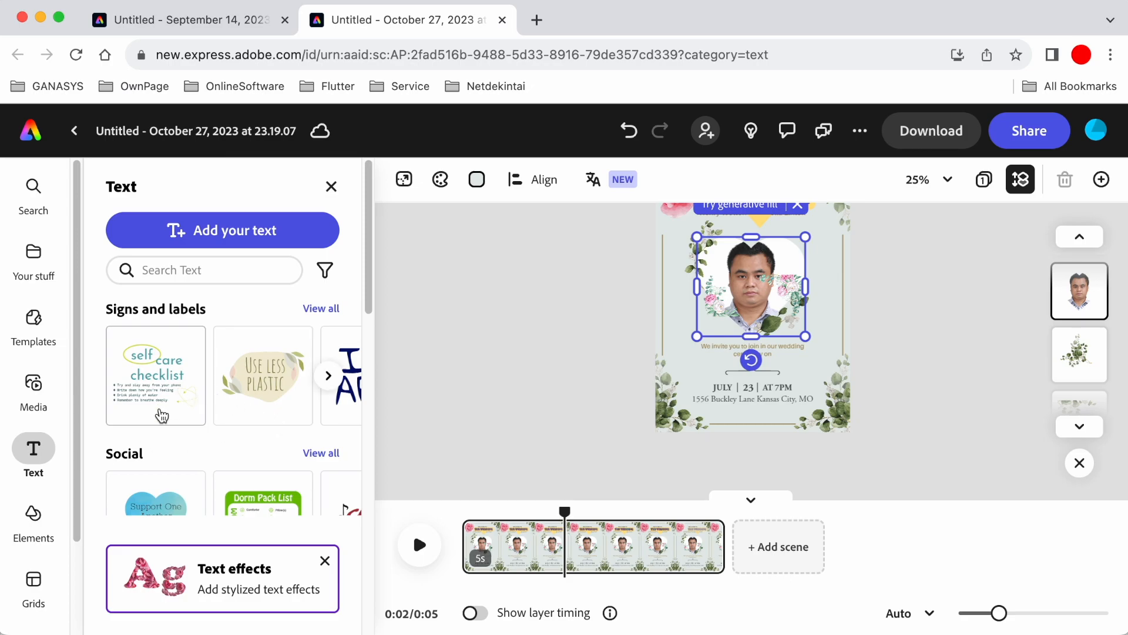
pyautogui.scroll(-1, 69, 475)
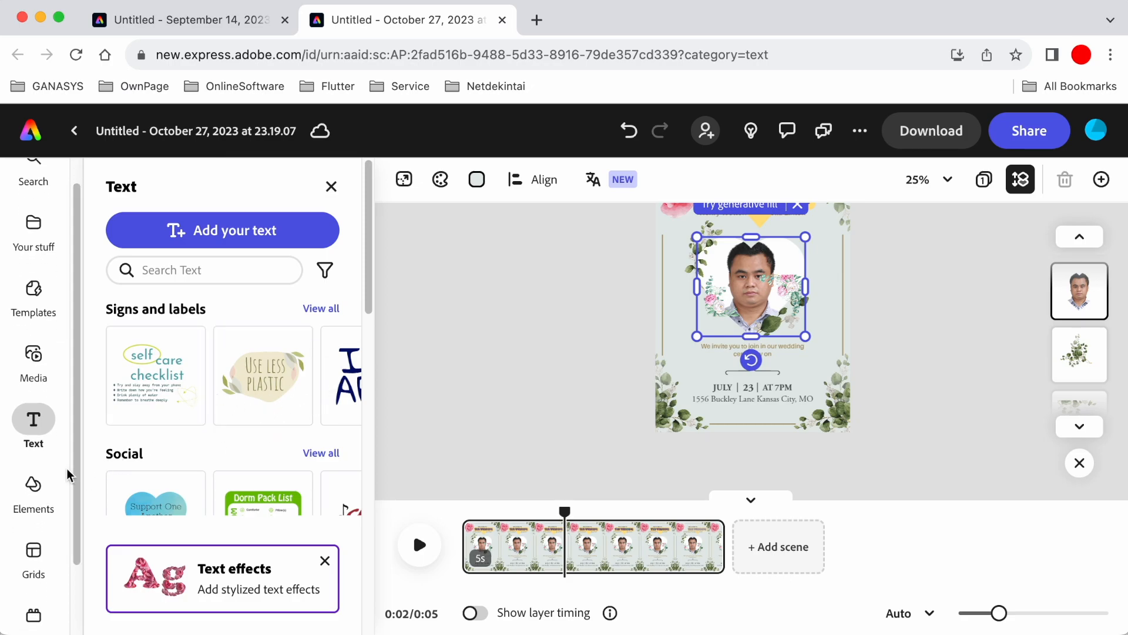
pyautogui.scroll(-3, 70, 474)
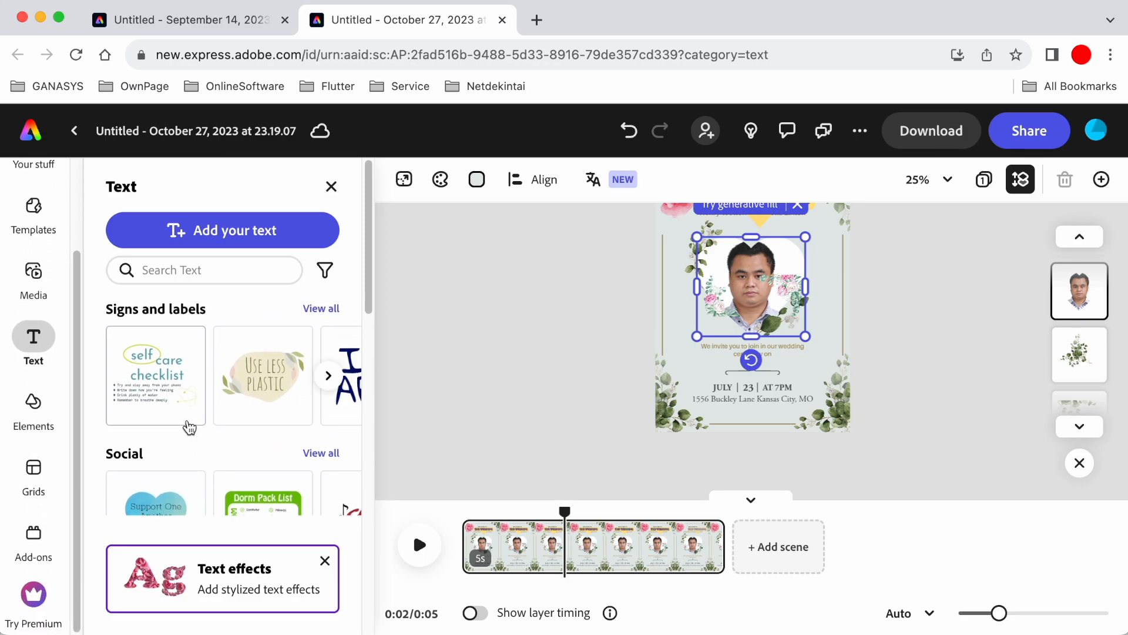
pyautogui.scroll(-5, 189, 427)
pyautogui.scroll(-5, 190, 427)
pyautogui.scroll(-5, 191, 427)
pyautogui.scroll(-5, 191, 427)
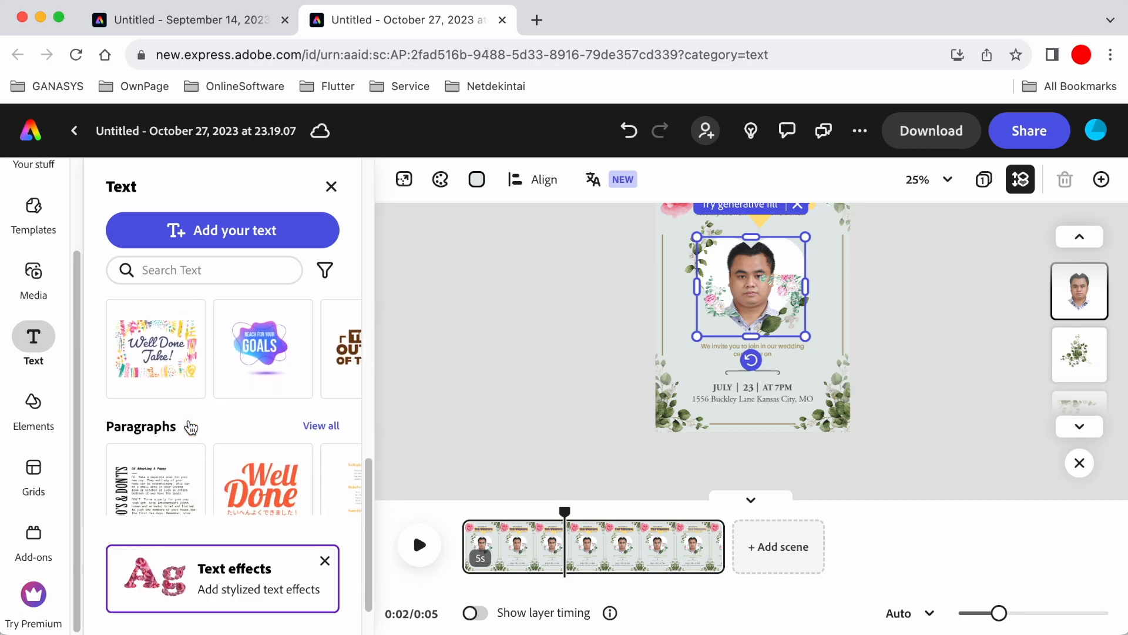
pyautogui.scroll(-2, 191, 427)
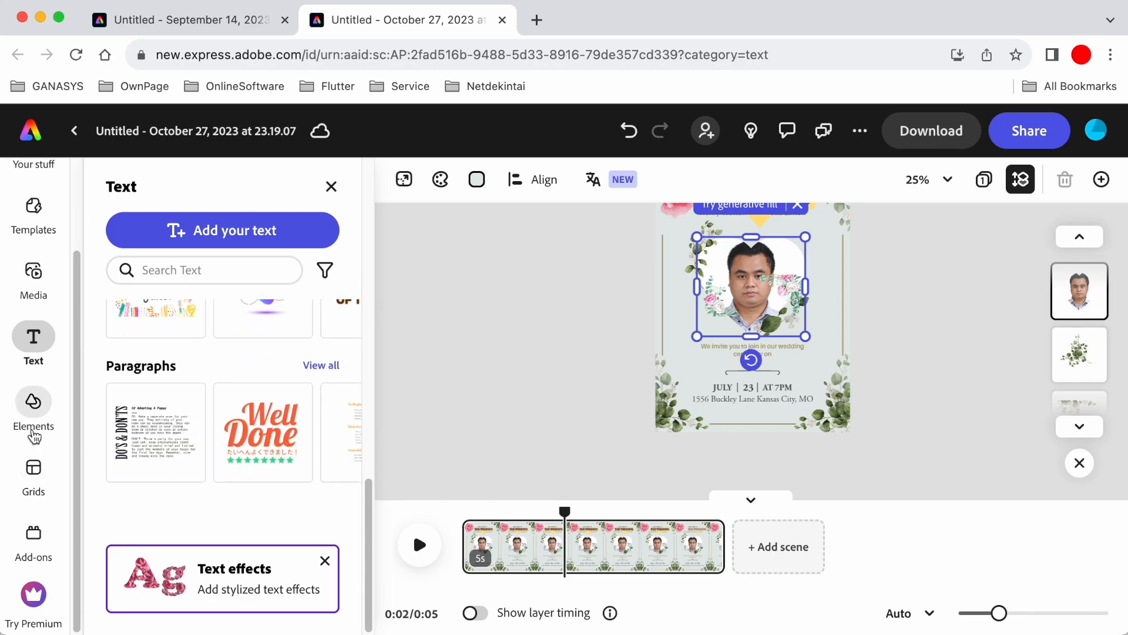
# Browse the design assets in the Elements library from Brushes, Elements and Frames through Overlays and Textures
pyautogui.click(33, 411)
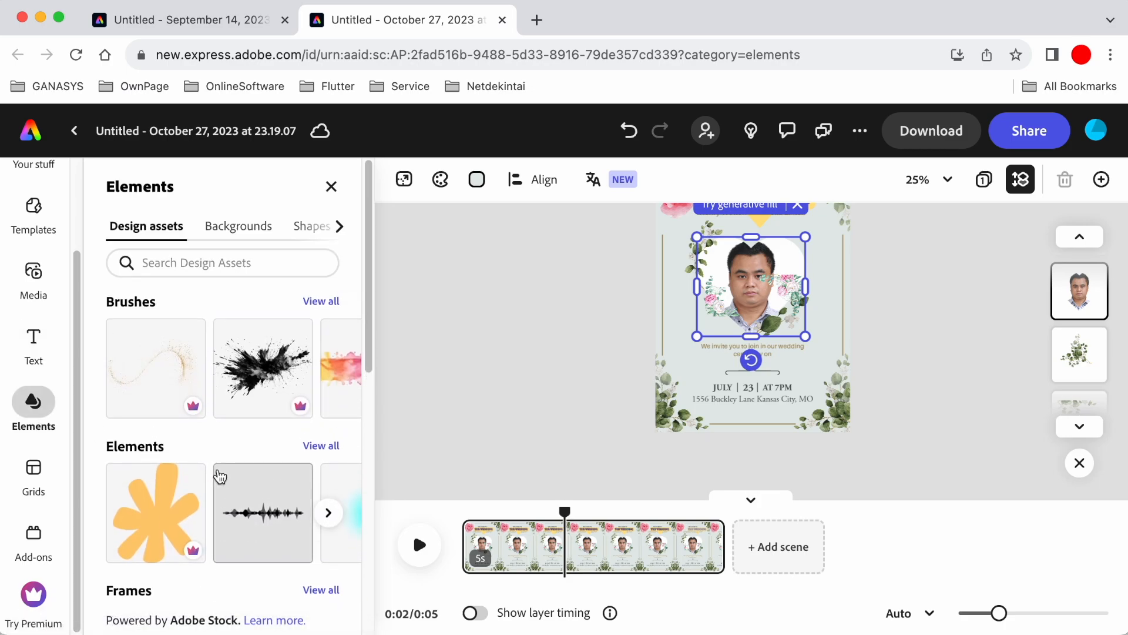
pyautogui.scroll(-3, 221, 476)
pyautogui.scroll(-10, 220, 476)
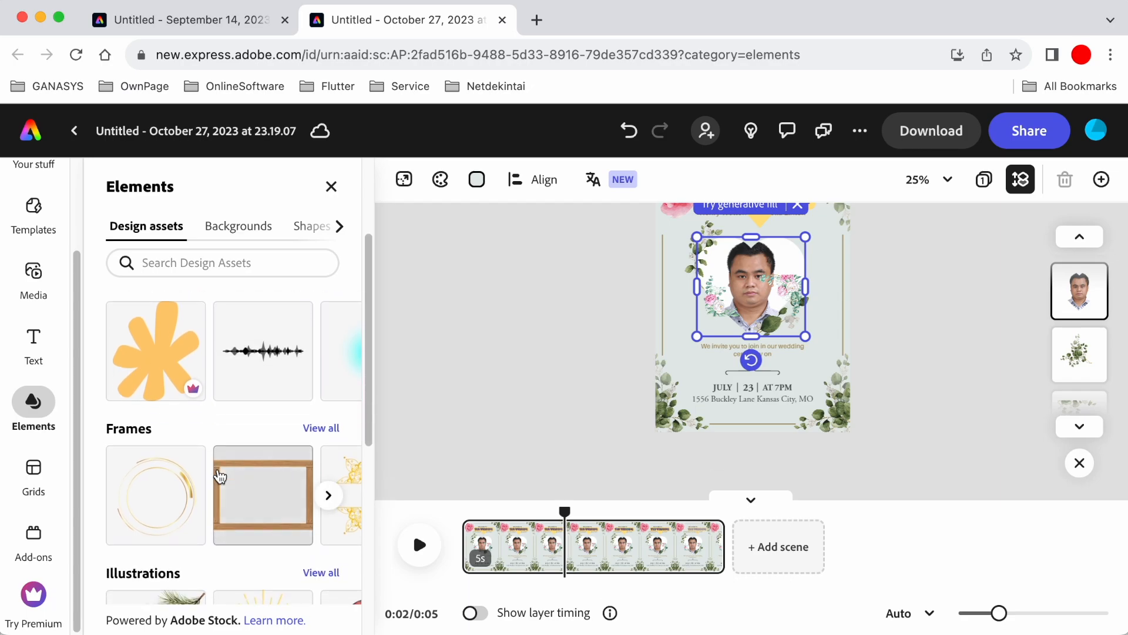
pyautogui.scroll(-4, 220, 476)
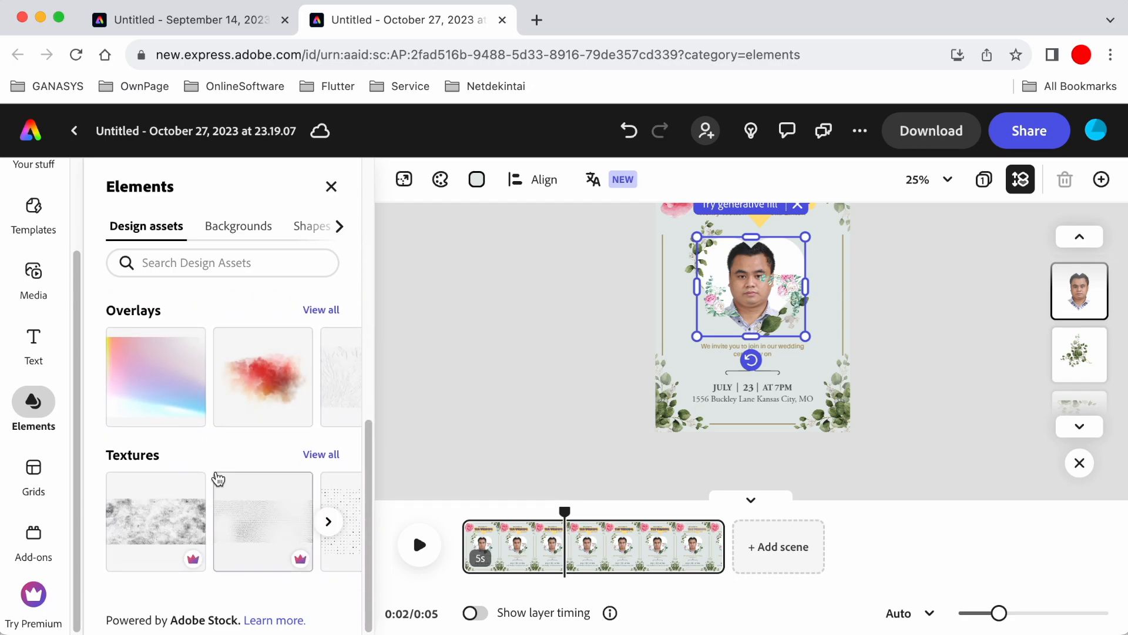
# Browse the Grids library from the two-image layouts through the end of the collection
pyautogui.click(34, 470)
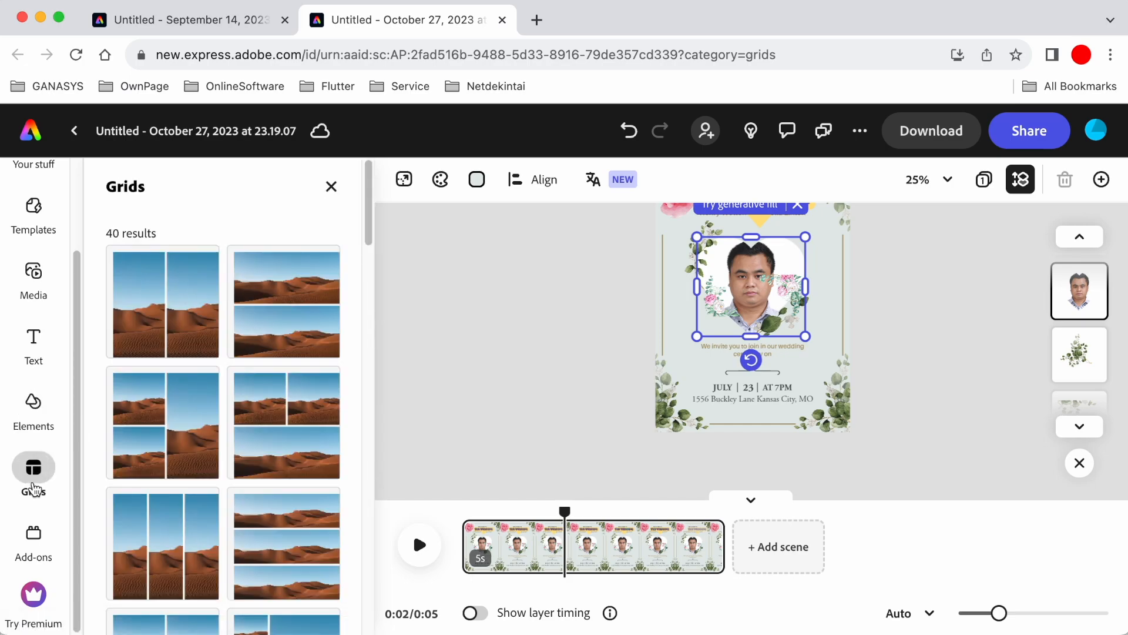
pyautogui.scroll(-5, 209, 557)
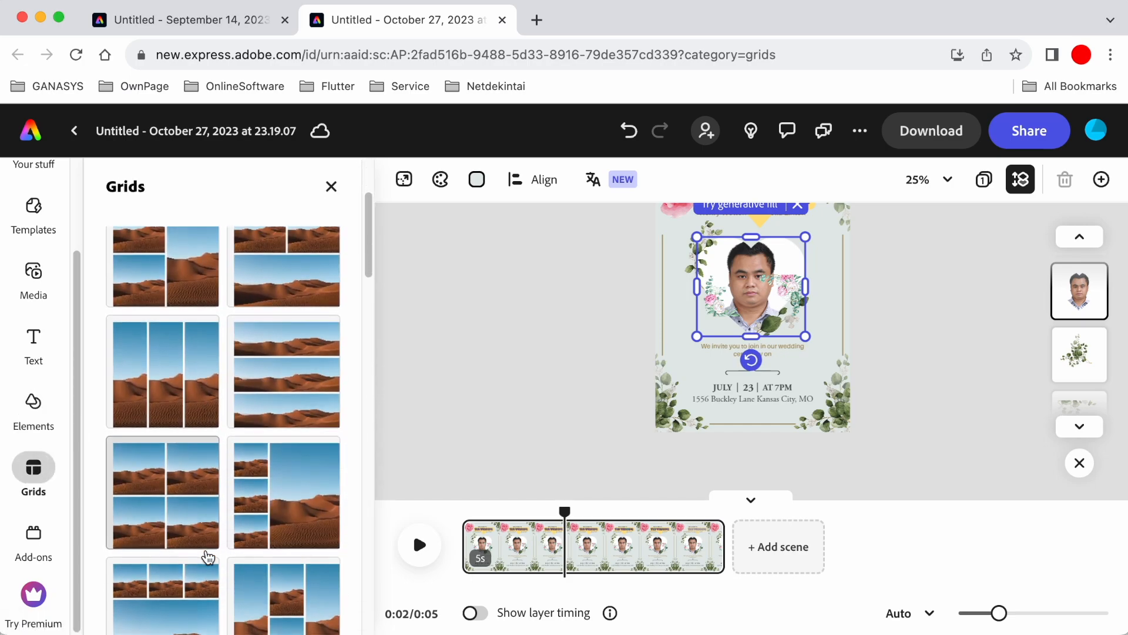
pyautogui.scroll(5, 209, 553)
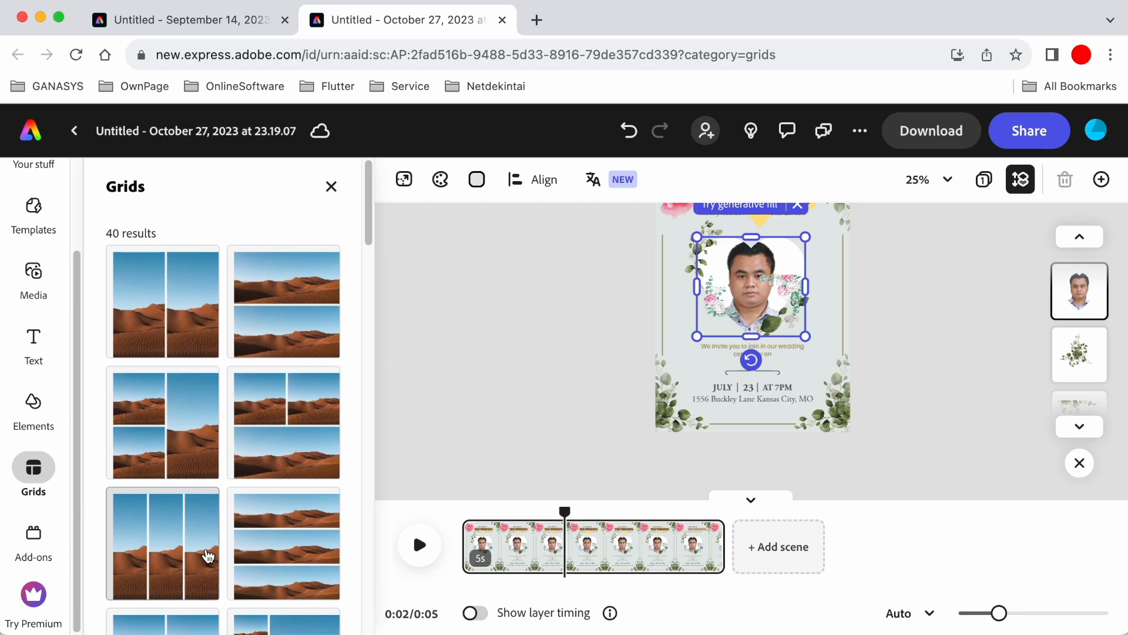
pyautogui.scroll(-1, 302, 436)
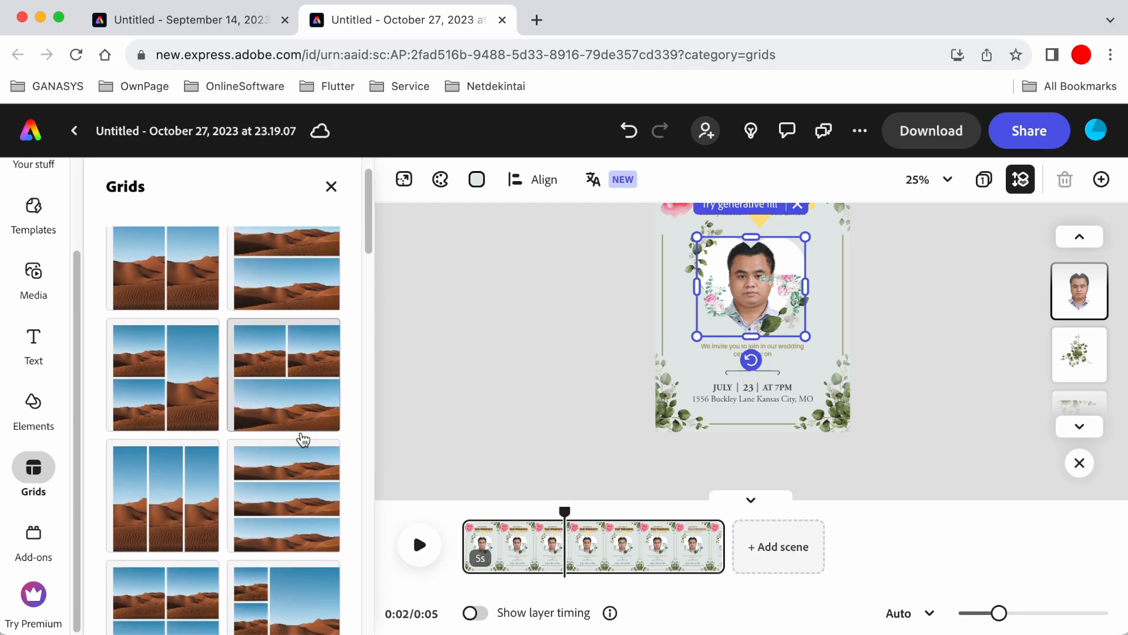
pyautogui.scroll(-7, 159, 462)
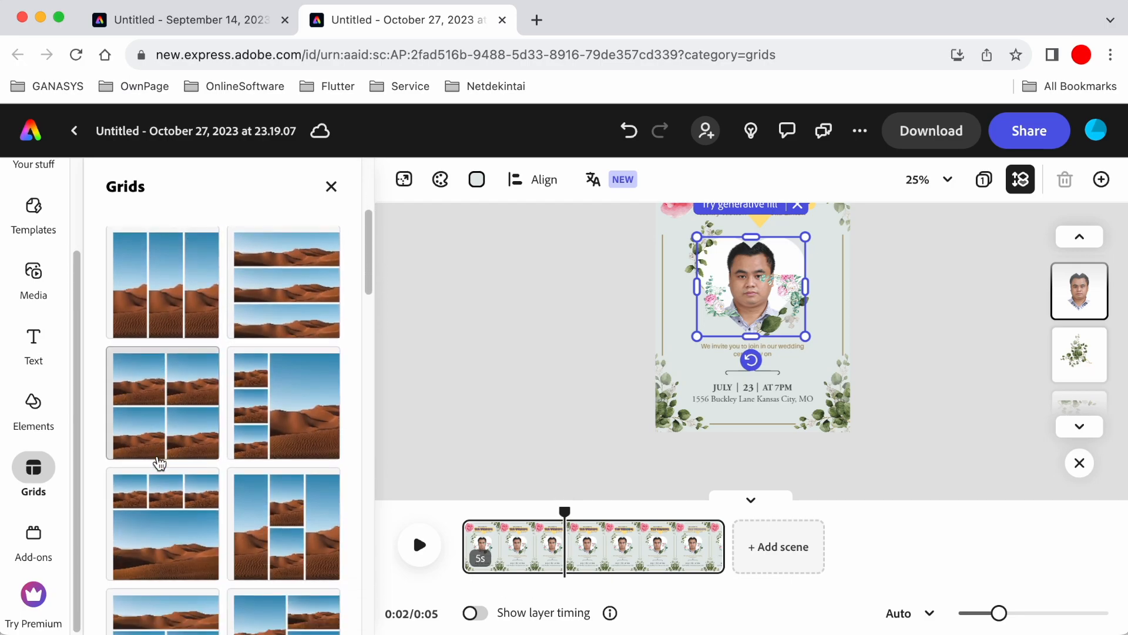
pyautogui.scroll(-10, 159, 463)
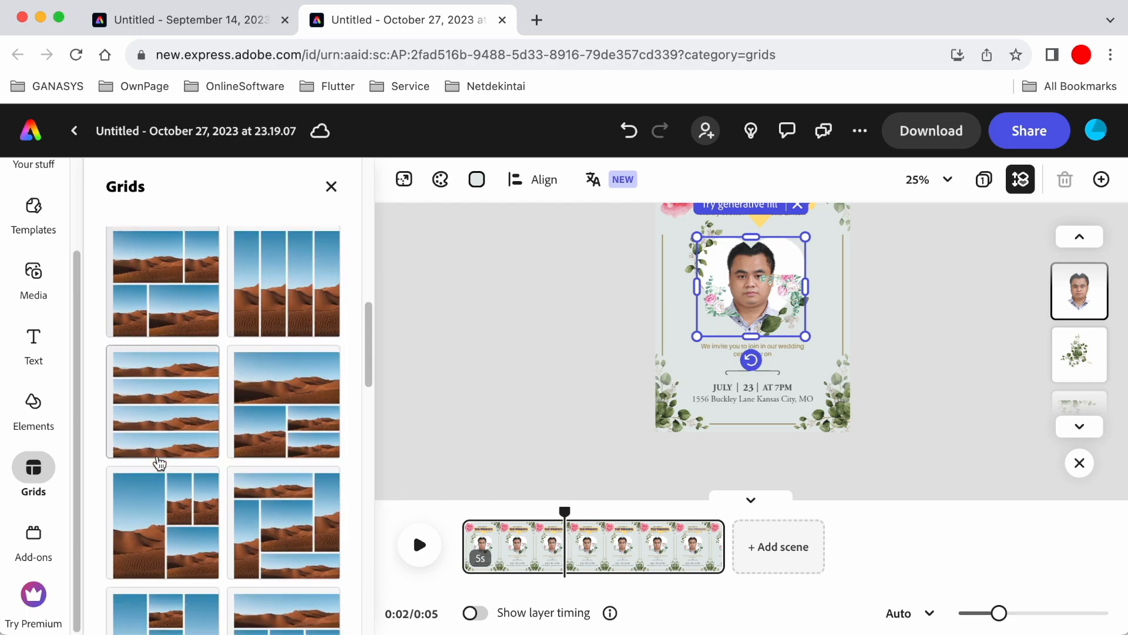
pyautogui.scroll(-10, 159, 463)
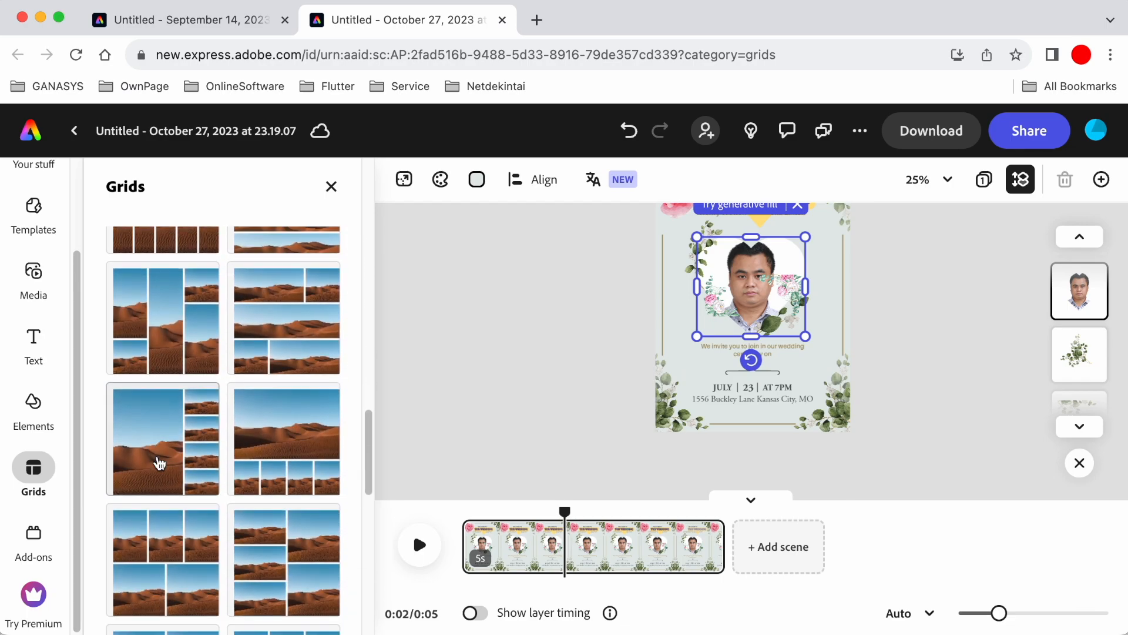
pyautogui.scroll(-5, 159, 463)
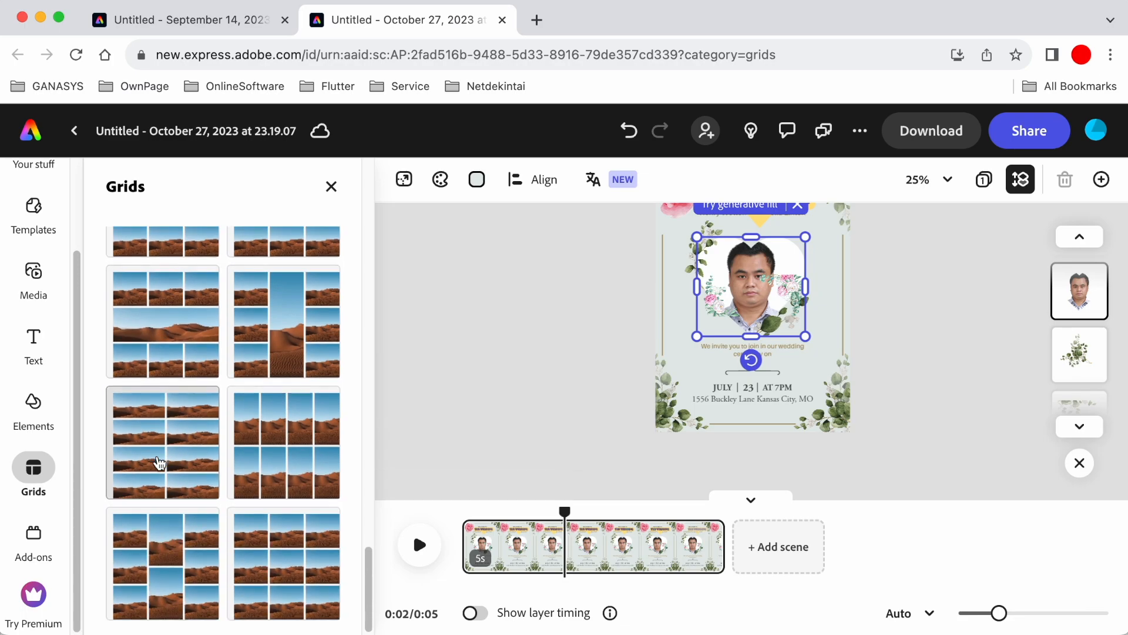
# Browse the available add-ons from the featured ones through the full add-on list
pyautogui.click(42, 554)
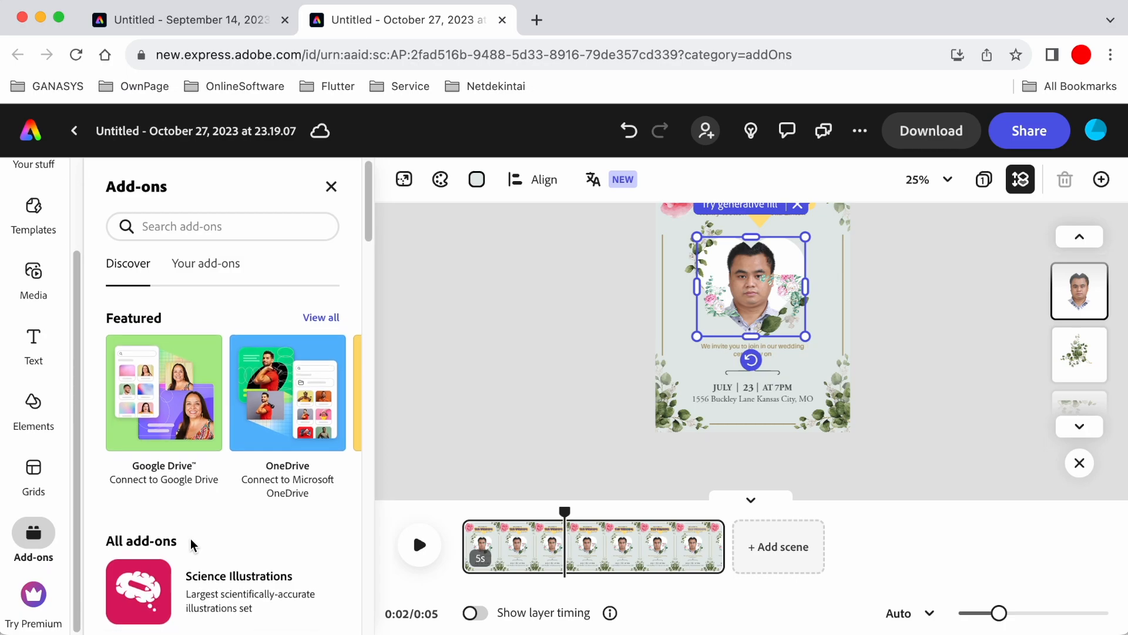
pyautogui.scroll(-6, 192, 545)
pyautogui.scroll(-8, 192, 545)
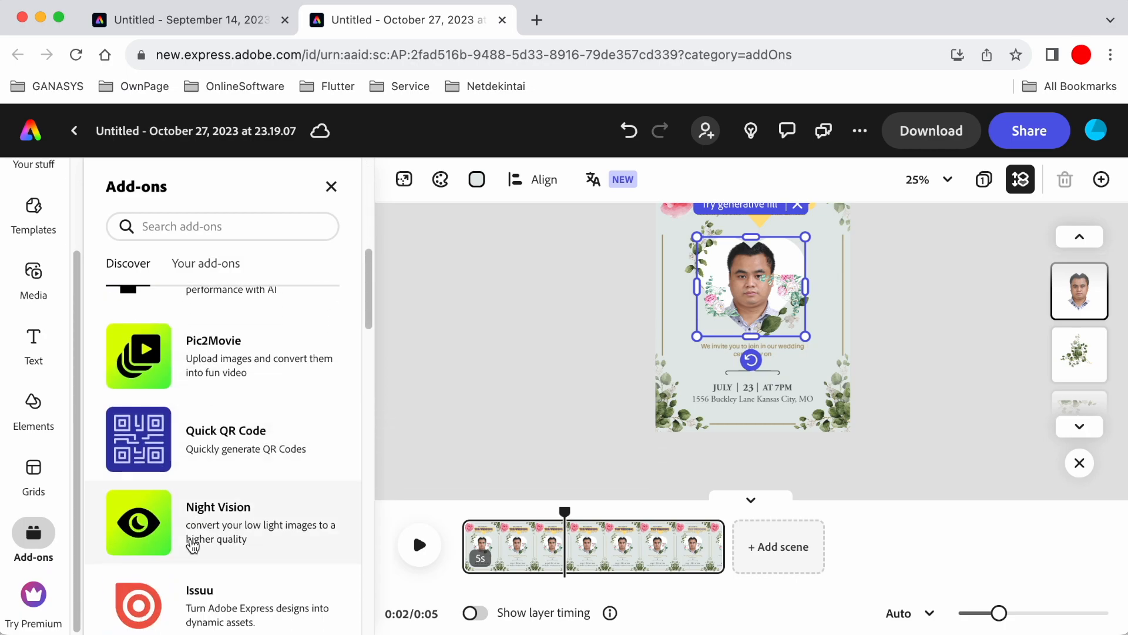
pyautogui.scroll(-8, 192, 545)
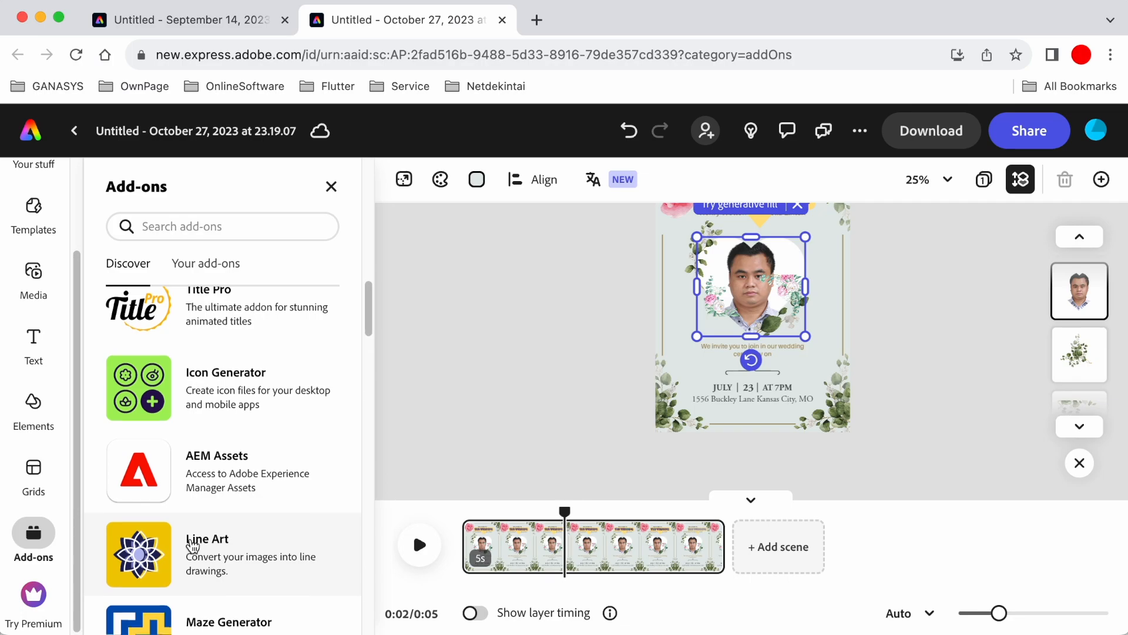
pyautogui.scroll(-10, 192, 545)
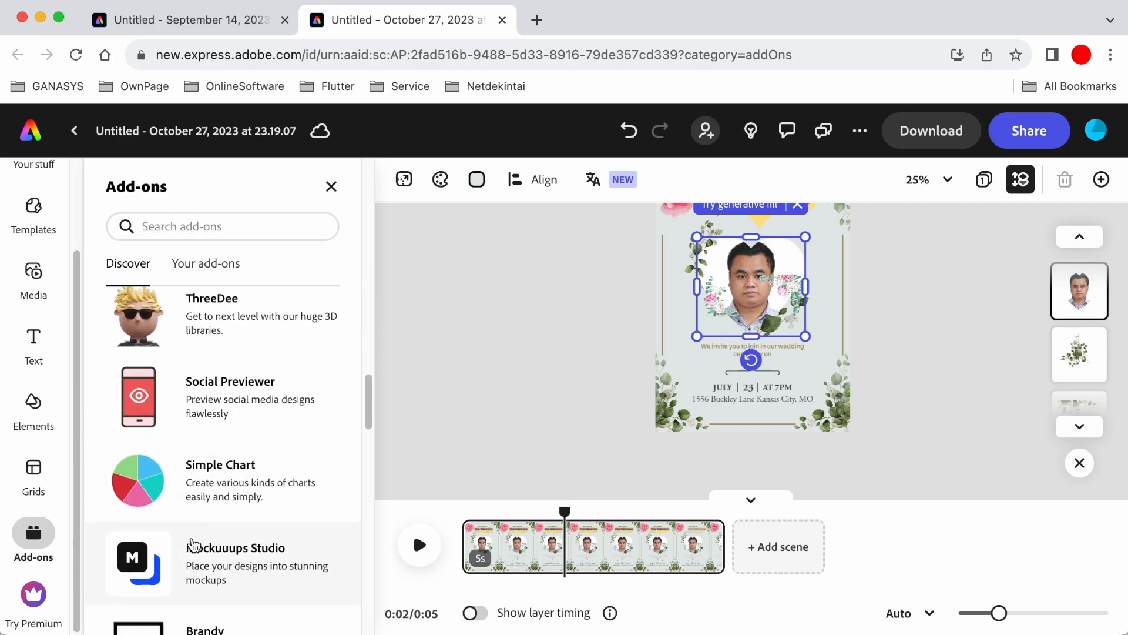
pyautogui.scroll(-8, 192, 545)
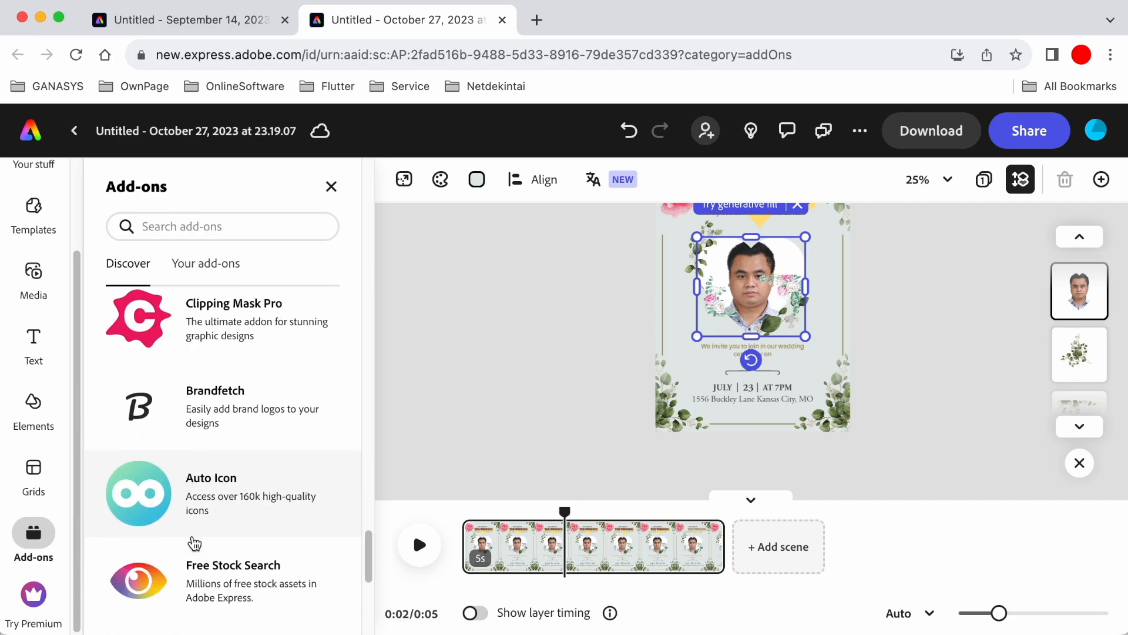
# Check the personal add-ons collection, view the Premium free-trial offer and close it
pyautogui.click(39, 564)
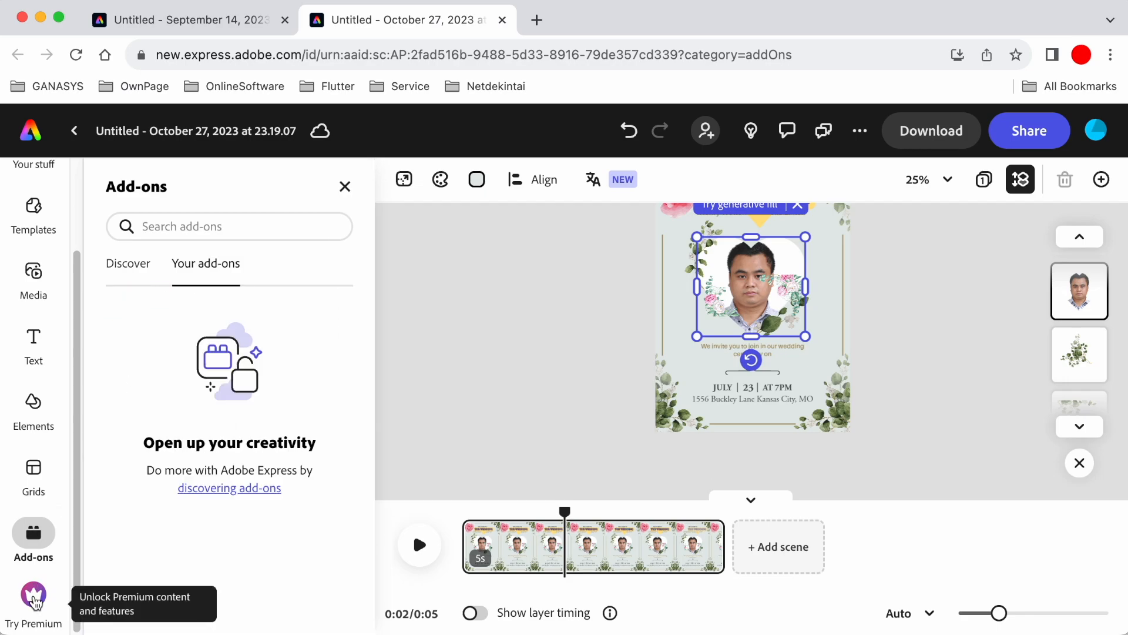
pyautogui.click(34, 597)
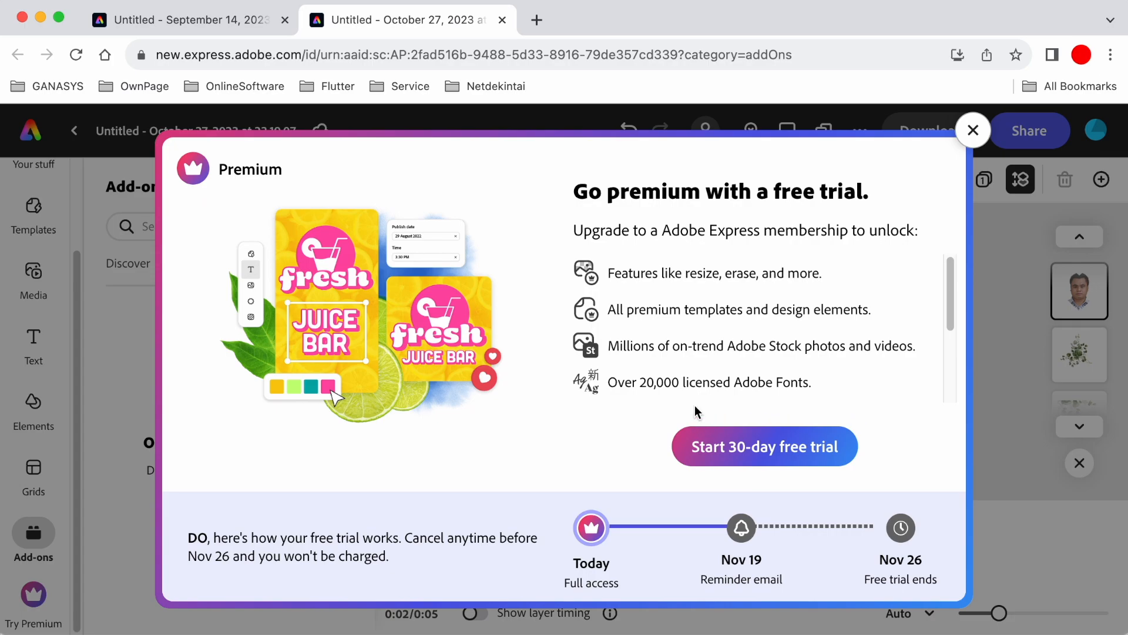
pyautogui.click(973, 130)
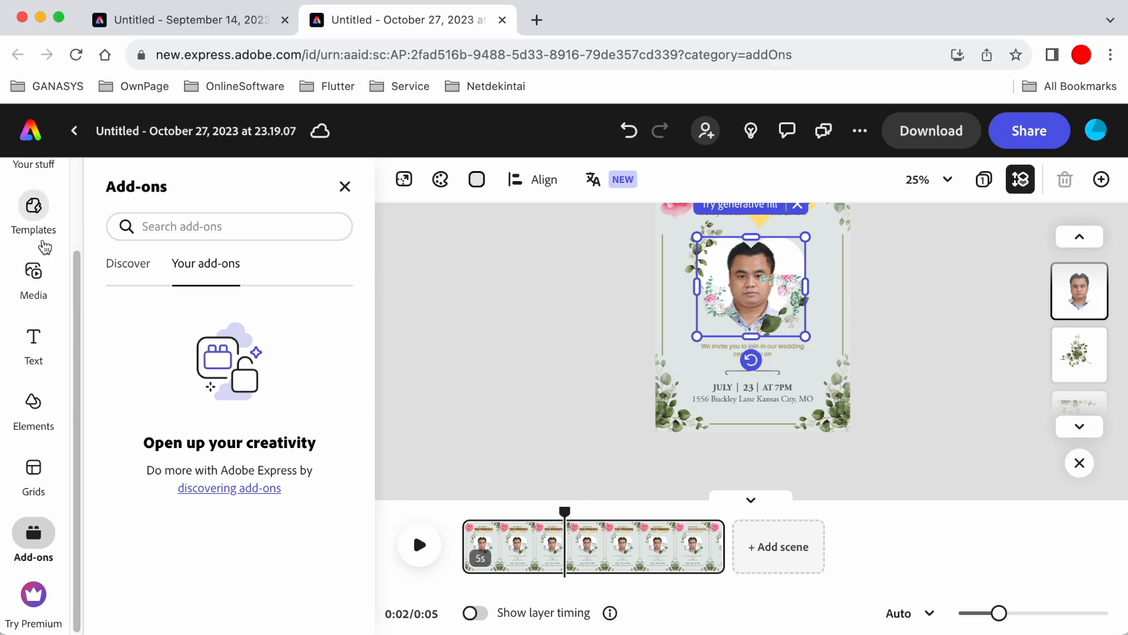
# Search the template library for "wedding"
pyautogui.click(35, 240)
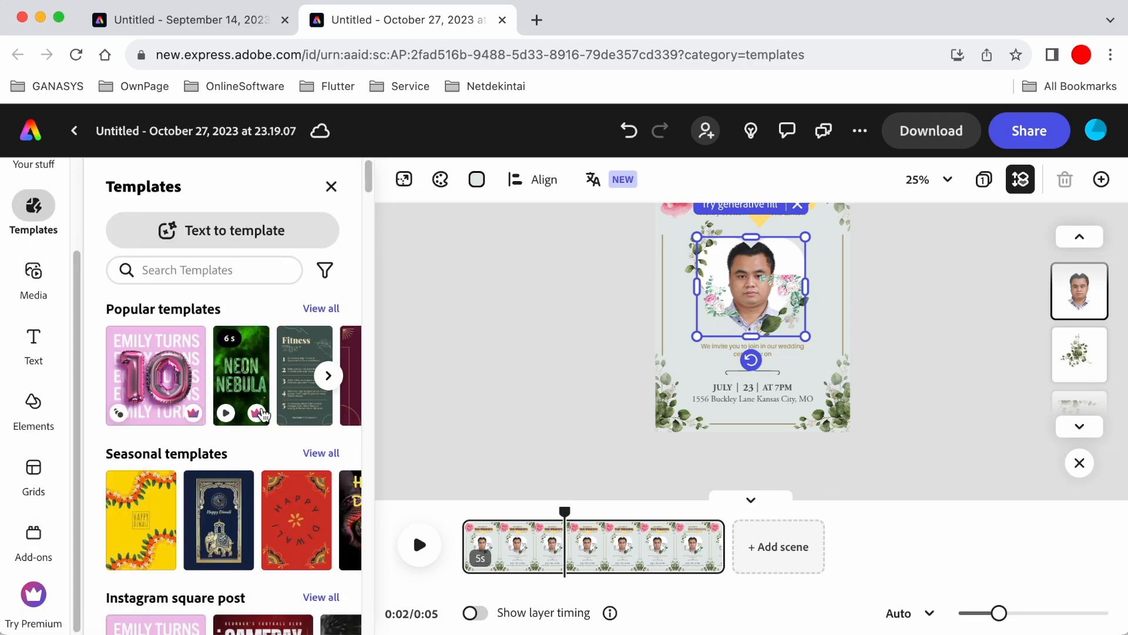
pyautogui.scroll(-3, 217, 429)
pyautogui.scroll(3, 216, 429)
pyautogui.click(185, 271)
pyautogui.write('wedding')
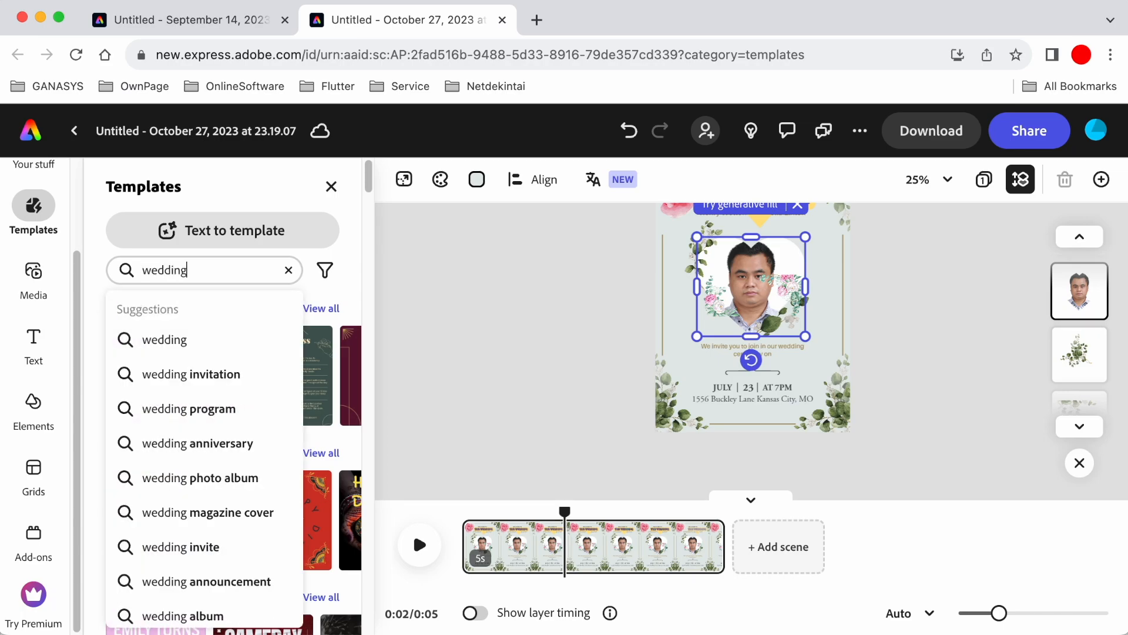
pyautogui.press('Return')
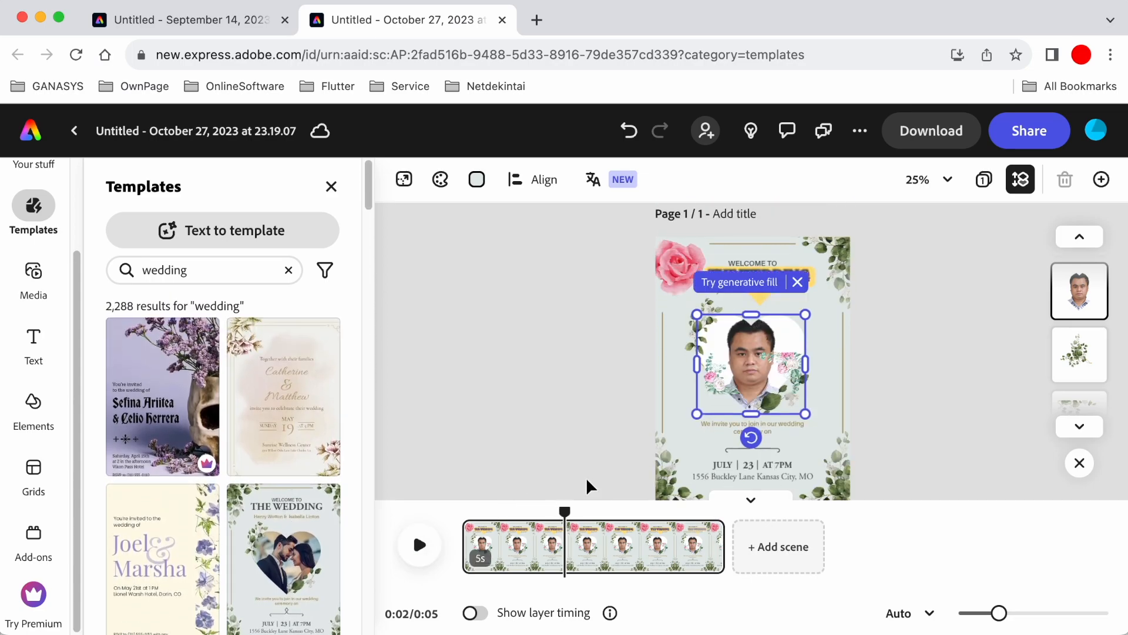
# Collapse the timeline, deselect the photo on the invitation and return to the template library
pyautogui.click(752, 501)
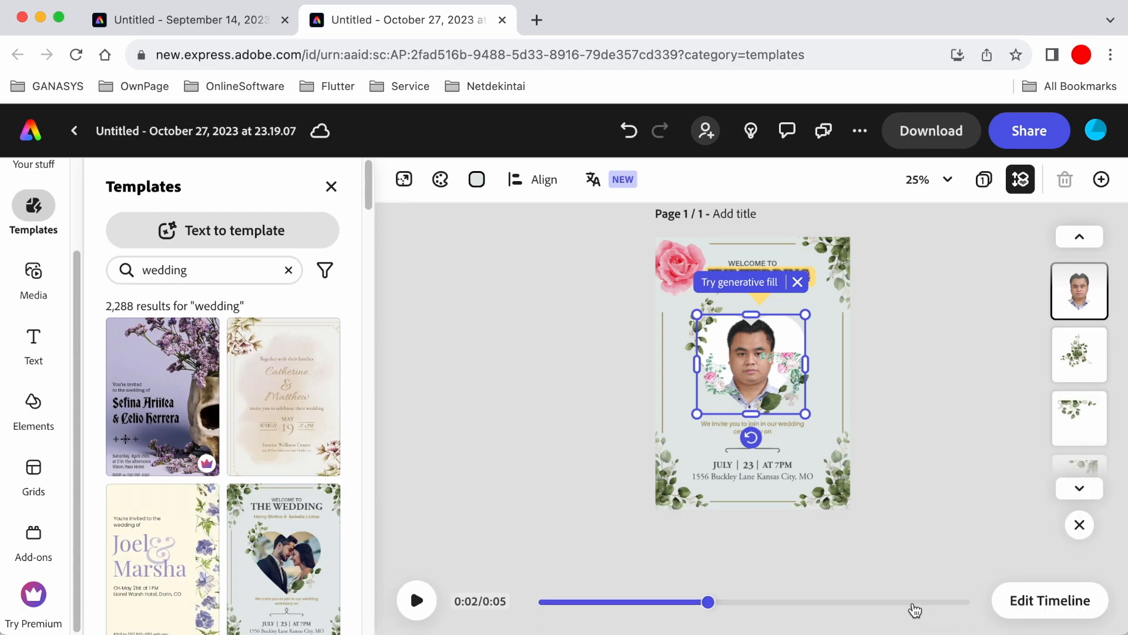
pyautogui.click(680, 322)
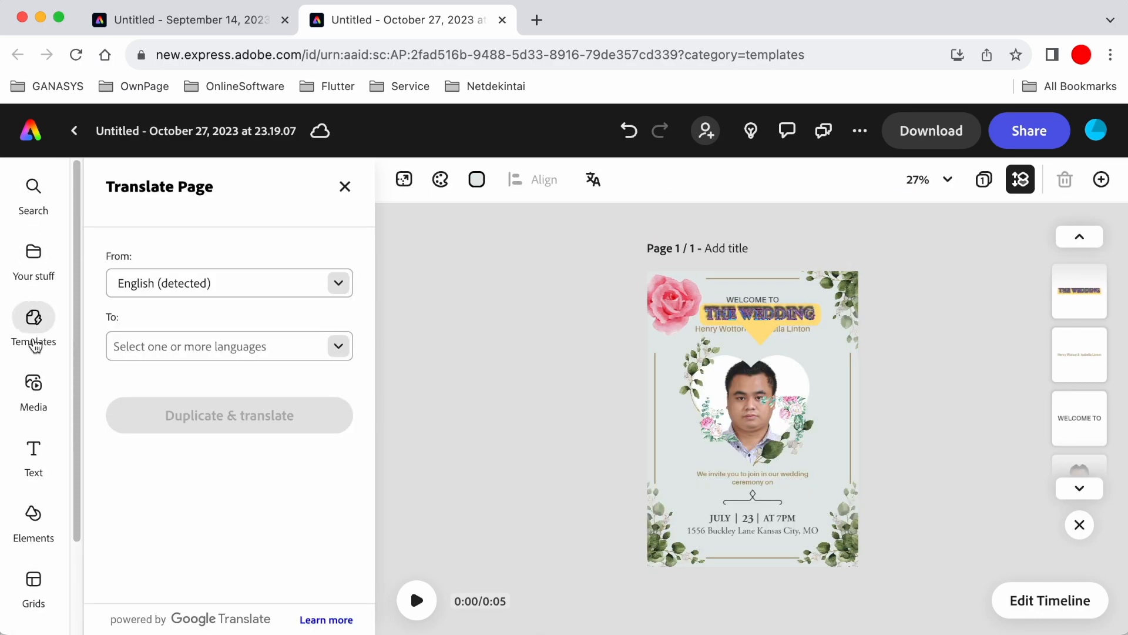
pyautogui.click(33, 321)
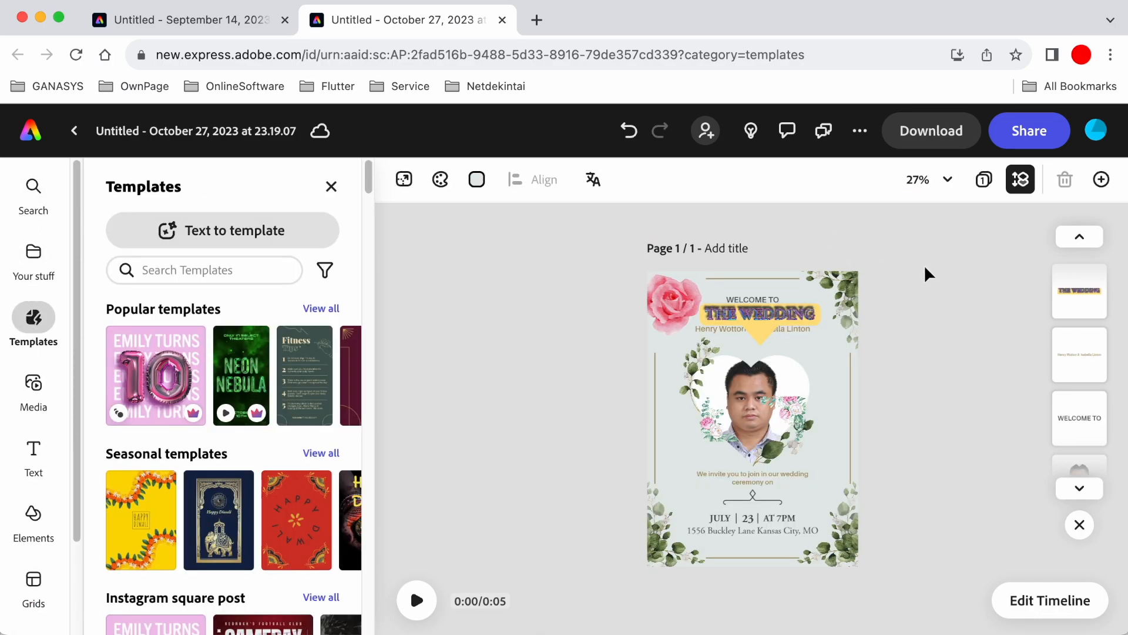
# Add a blank page of the same size, and duplicate the invitation on page 1
pyautogui.click(1103, 181)
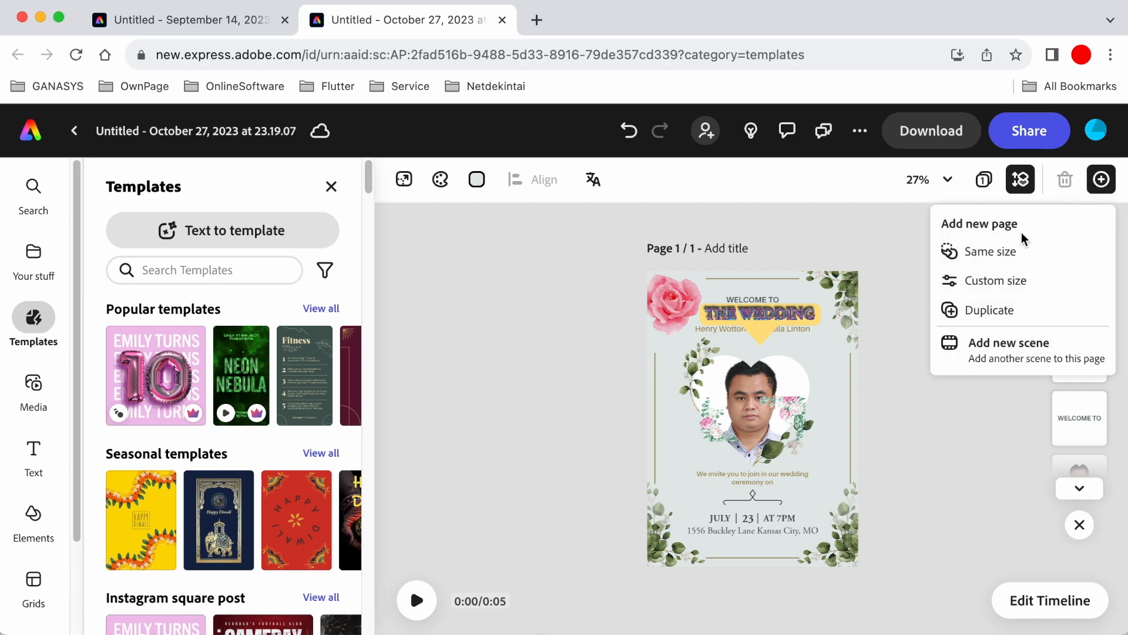
pyautogui.click(1005, 251)
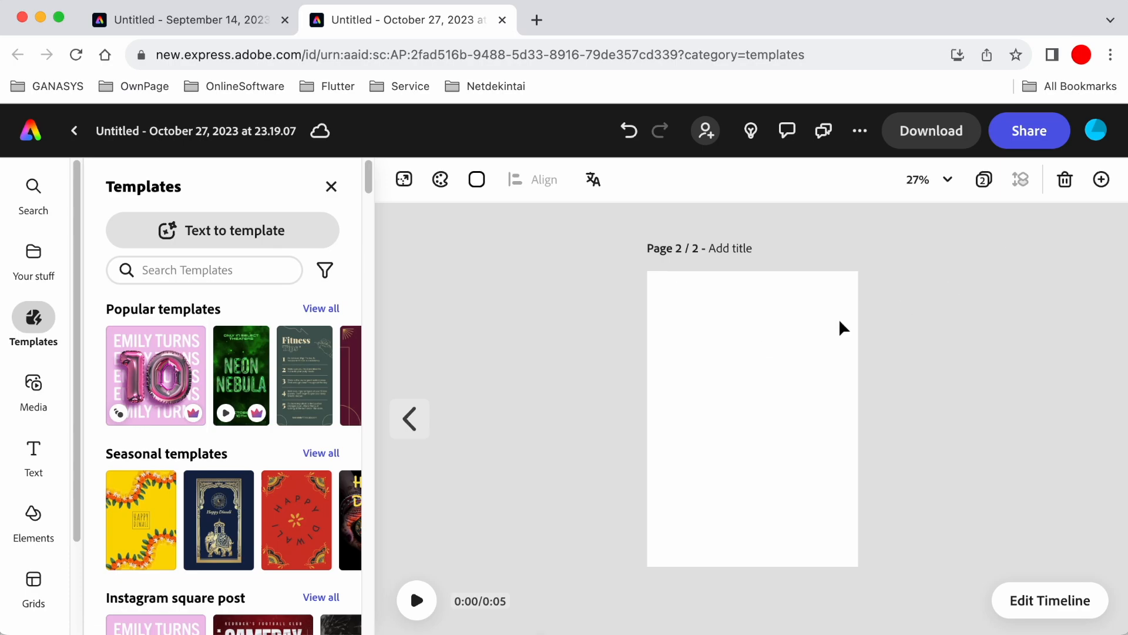
pyautogui.click(410, 419)
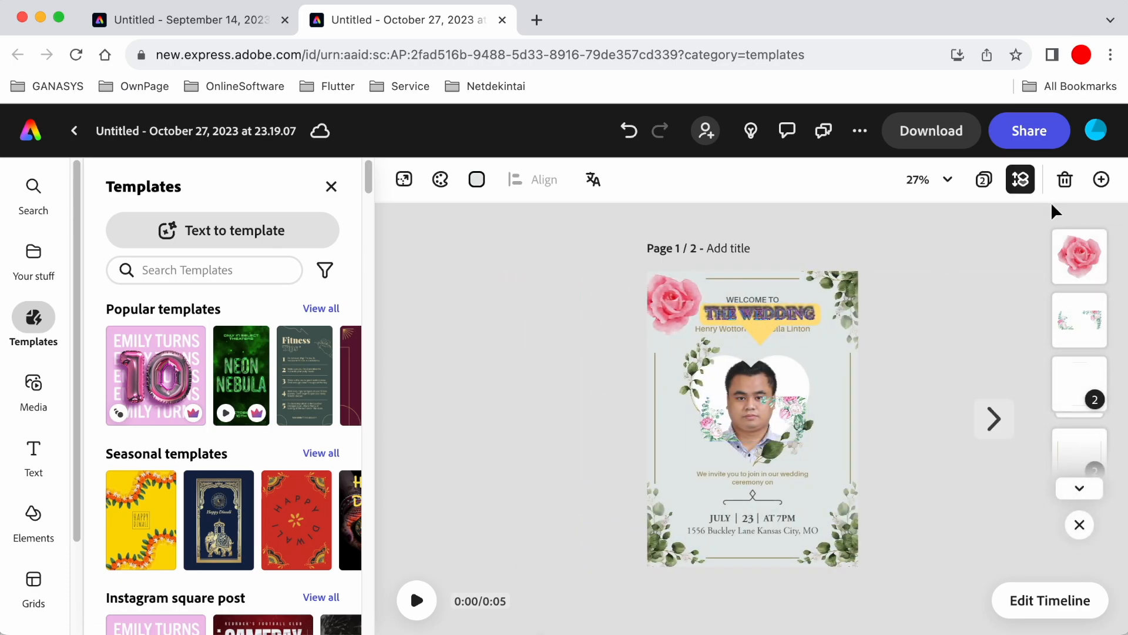
pyautogui.click(1100, 181)
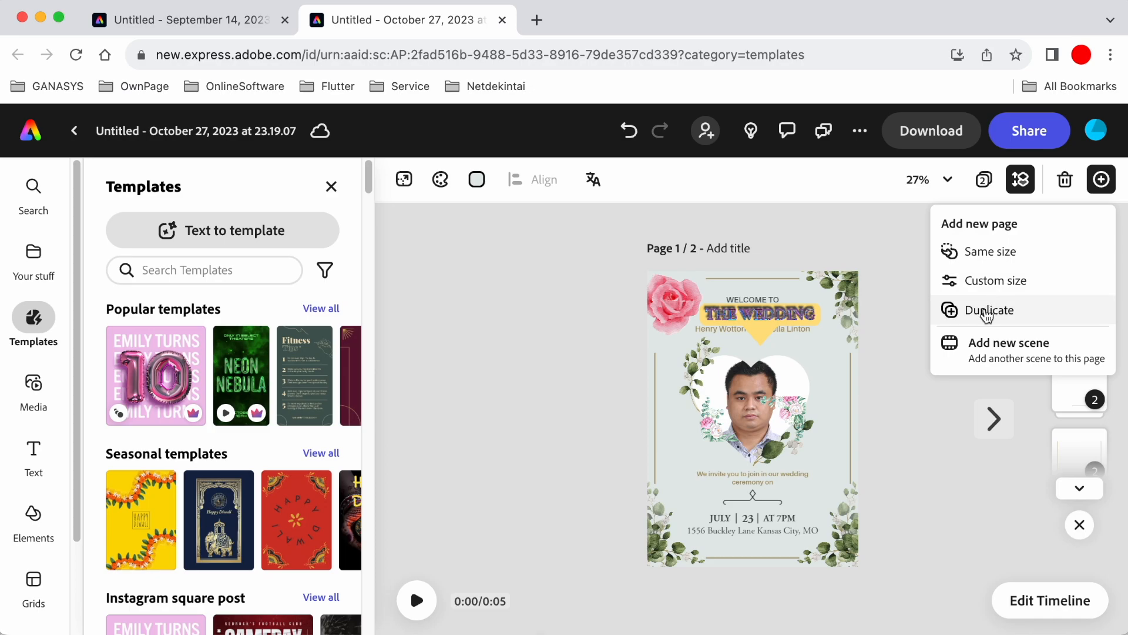
pyautogui.click(988, 311)
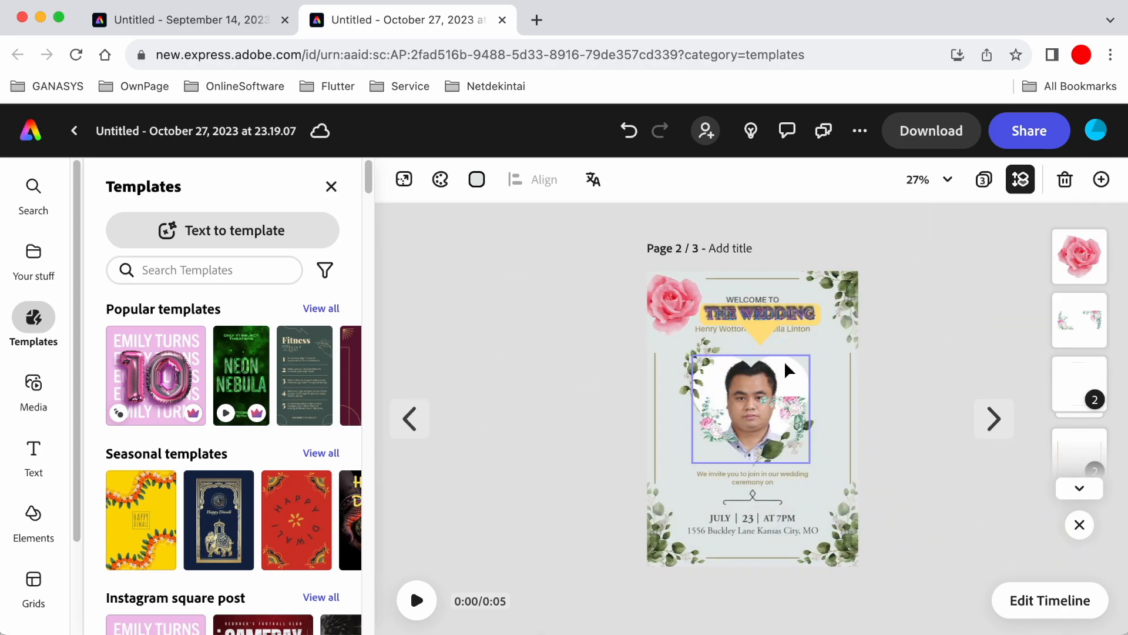
# Find the Brown Wedding Invitation Flyer among the "wedding invitation" templates and add it as pages after the last page
pyautogui.click(994, 418)
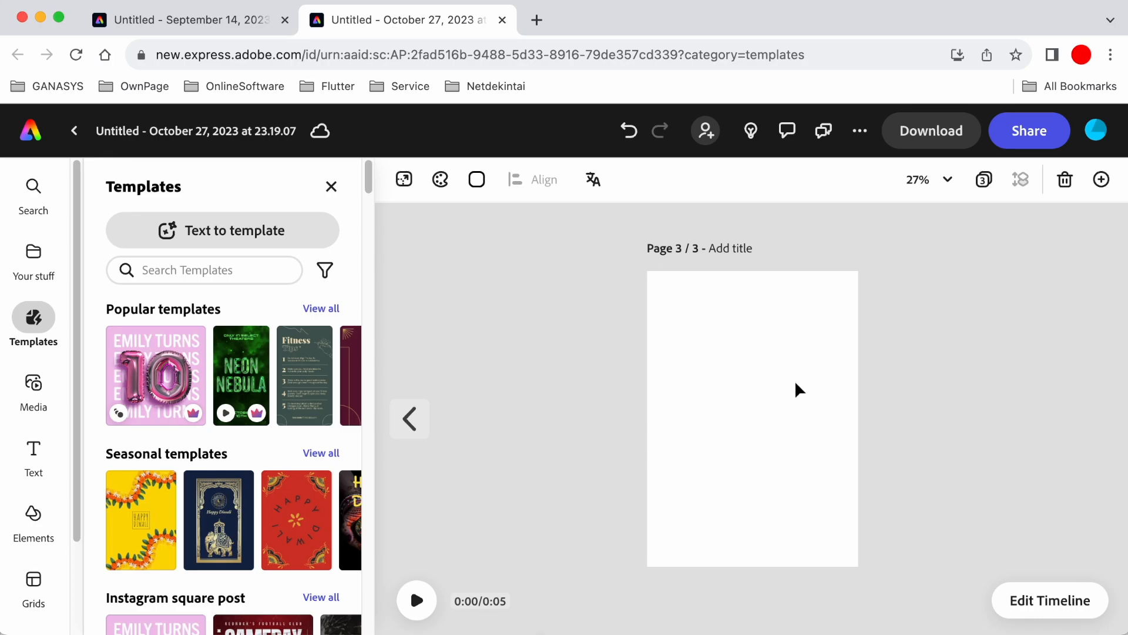
pyautogui.click(216, 272)
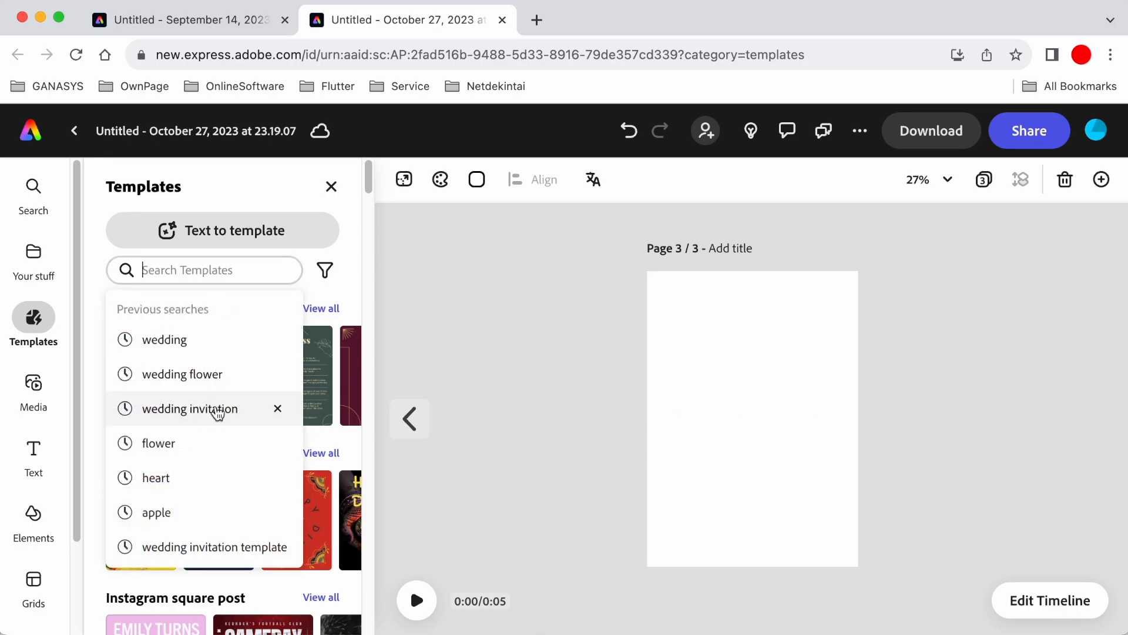
pyautogui.click(216, 410)
pyautogui.scroll(-2, 218, 413)
pyautogui.click(275, 445)
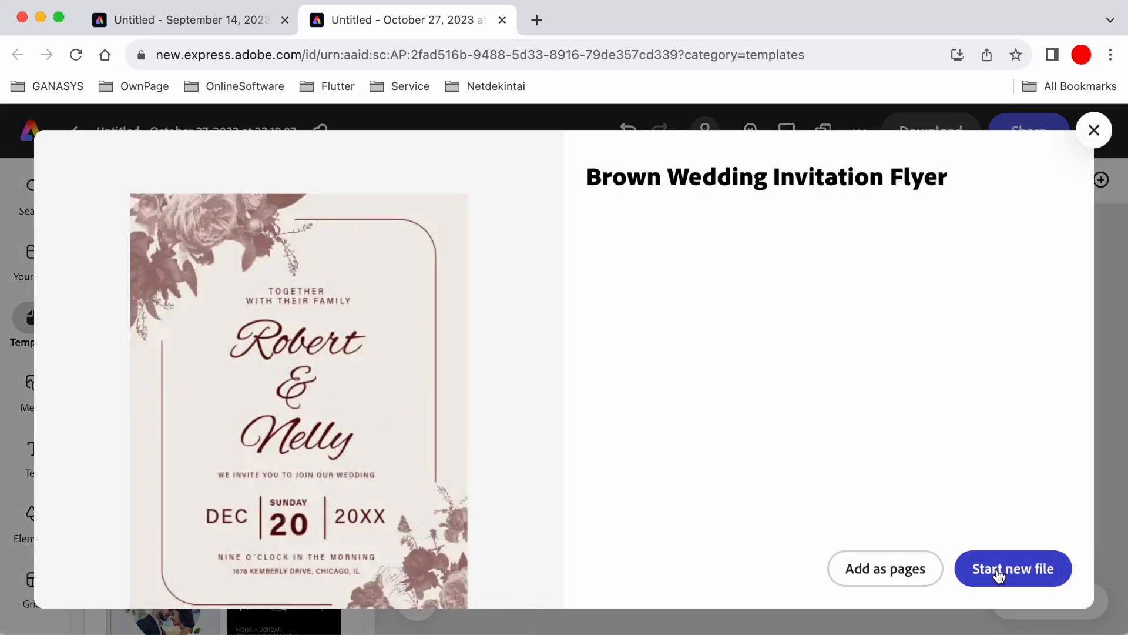
pyautogui.click(926, 576)
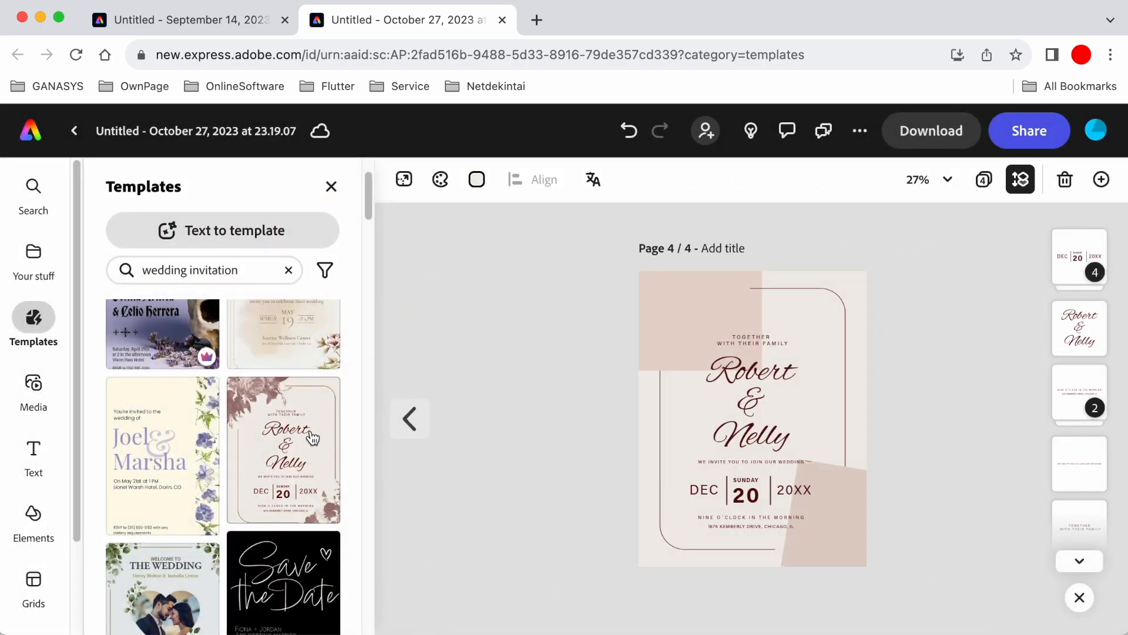
# Go back through the pages and delete the blank page 3
pyautogui.click(674, 462)
pyautogui.click(416, 434)
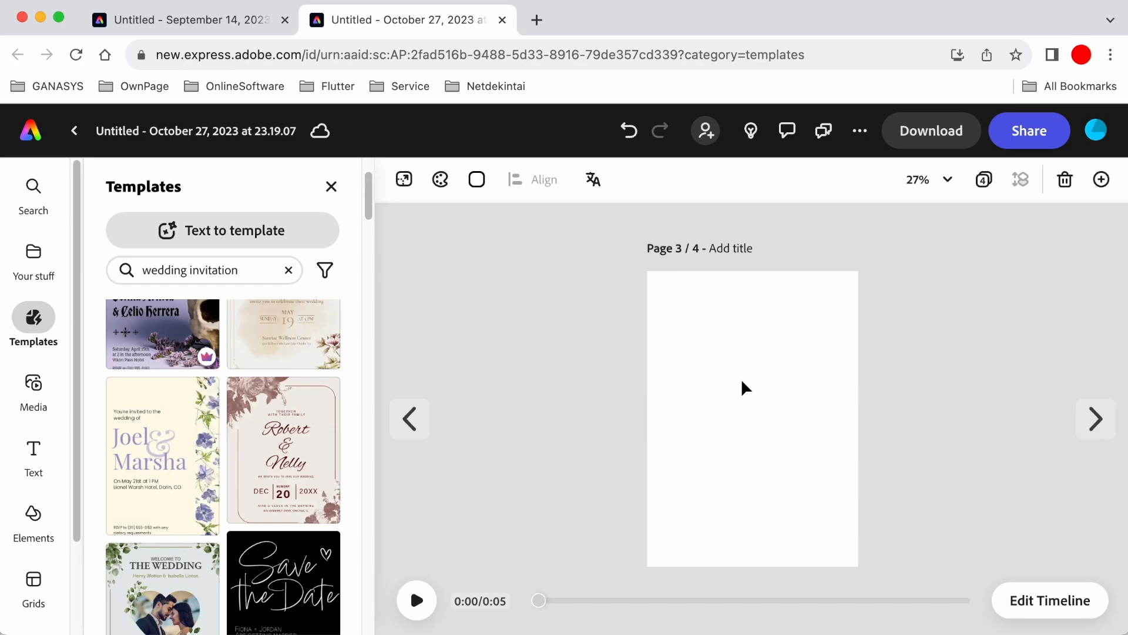
pyautogui.click(421, 434)
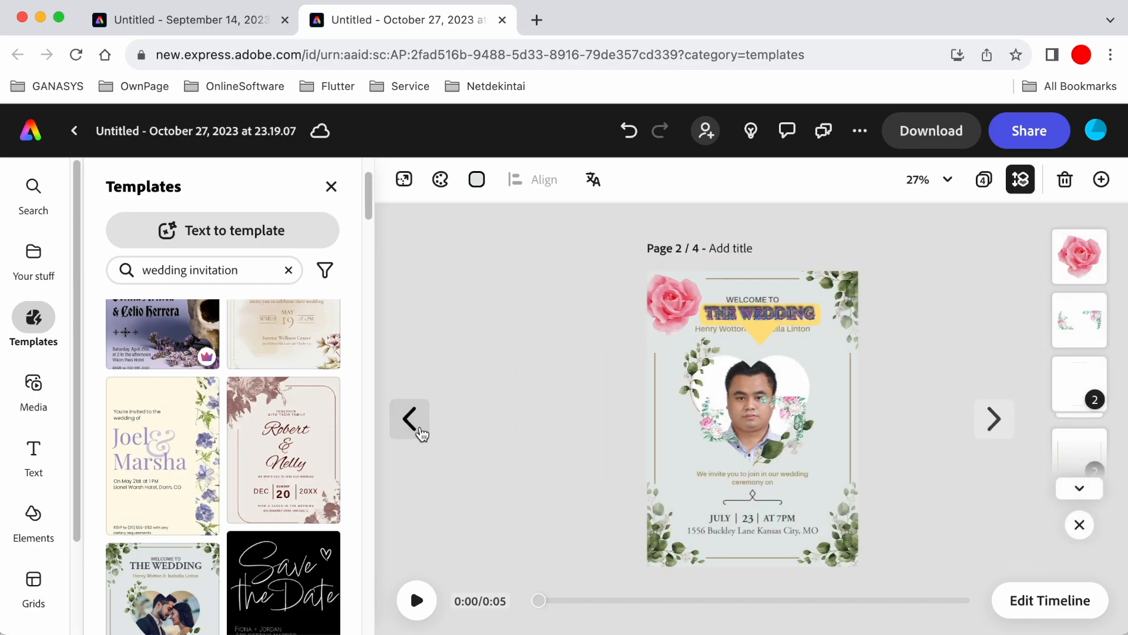
pyautogui.click(996, 418)
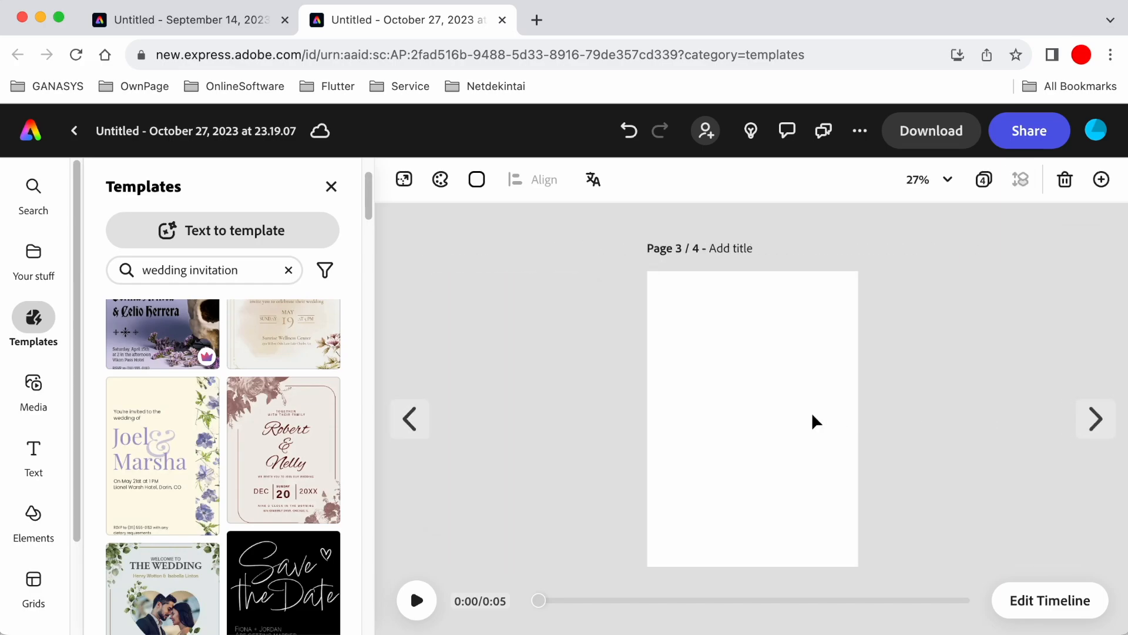
pyautogui.click(1065, 181)
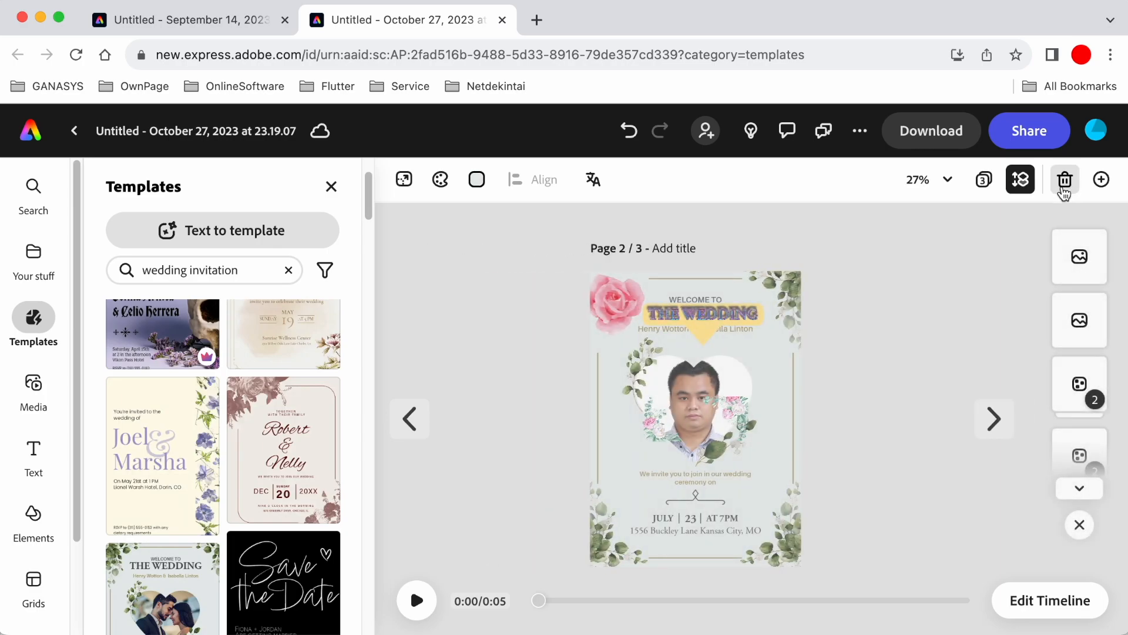
# Delete the brown flyer on page 3 and the duplicated invitation on page 2
pyautogui.click(993, 432)
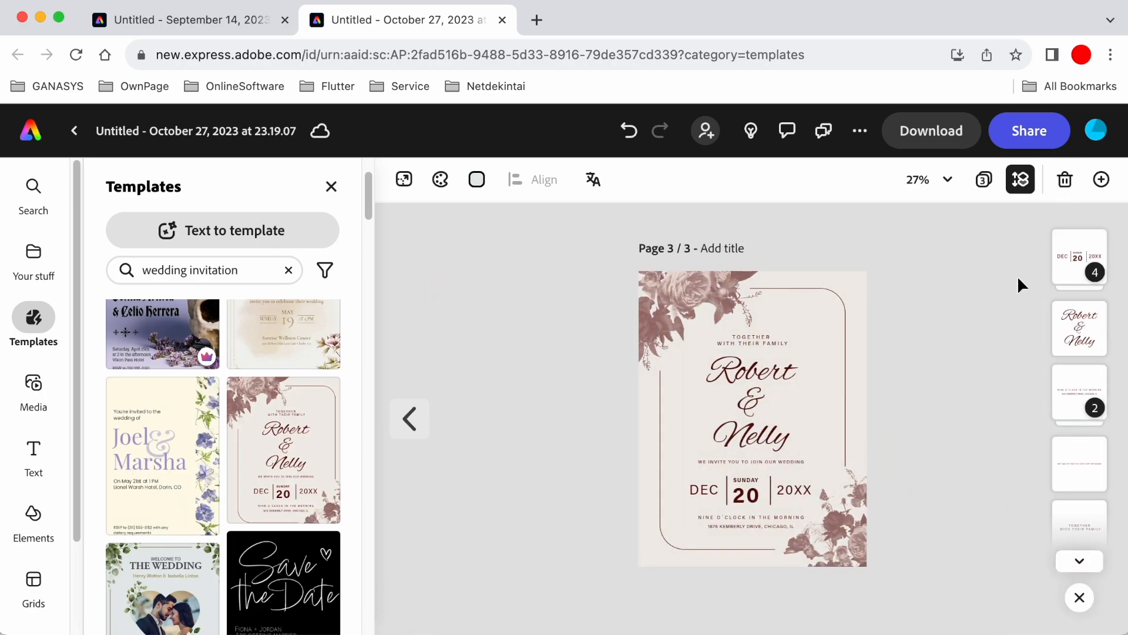
pyautogui.click(1058, 192)
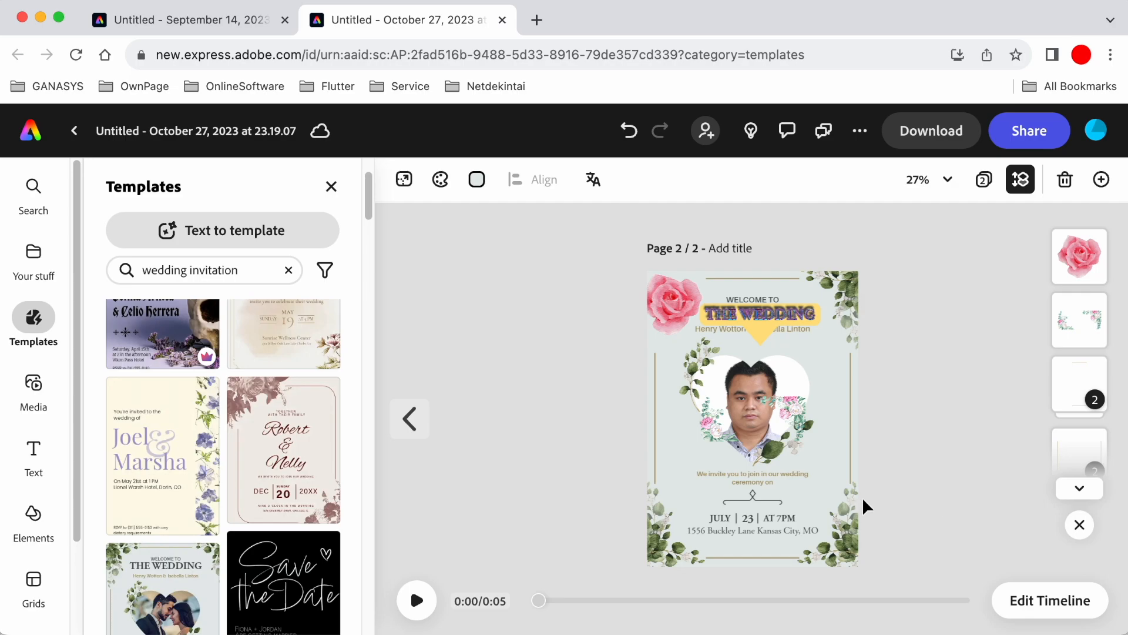
pyautogui.click(415, 420)
pyautogui.click(993, 418)
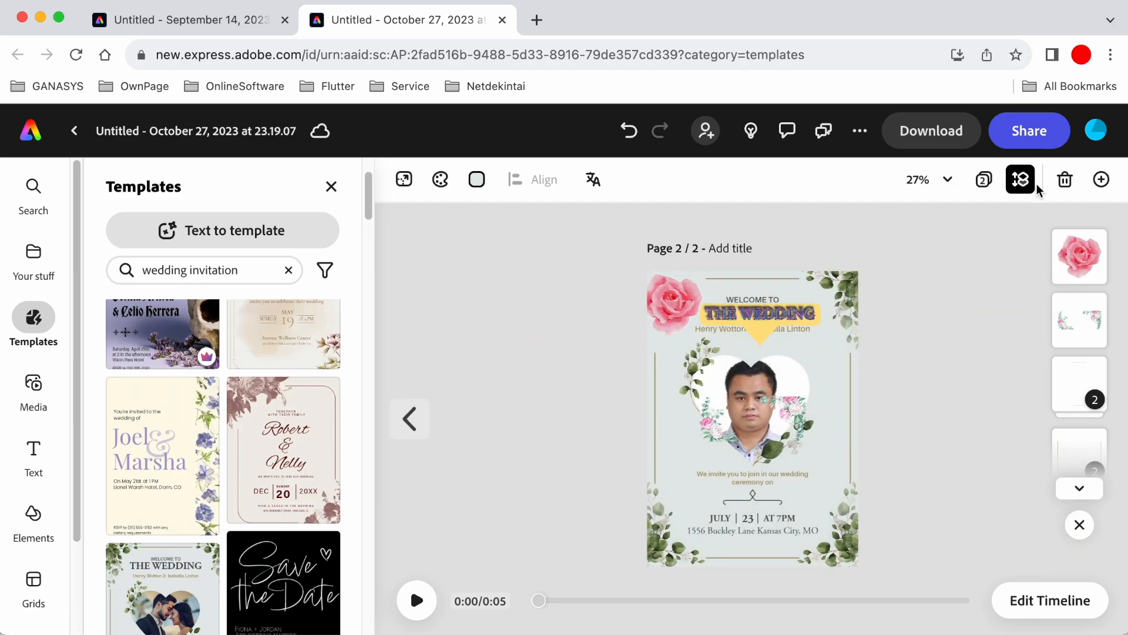
pyautogui.click(1065, 179)
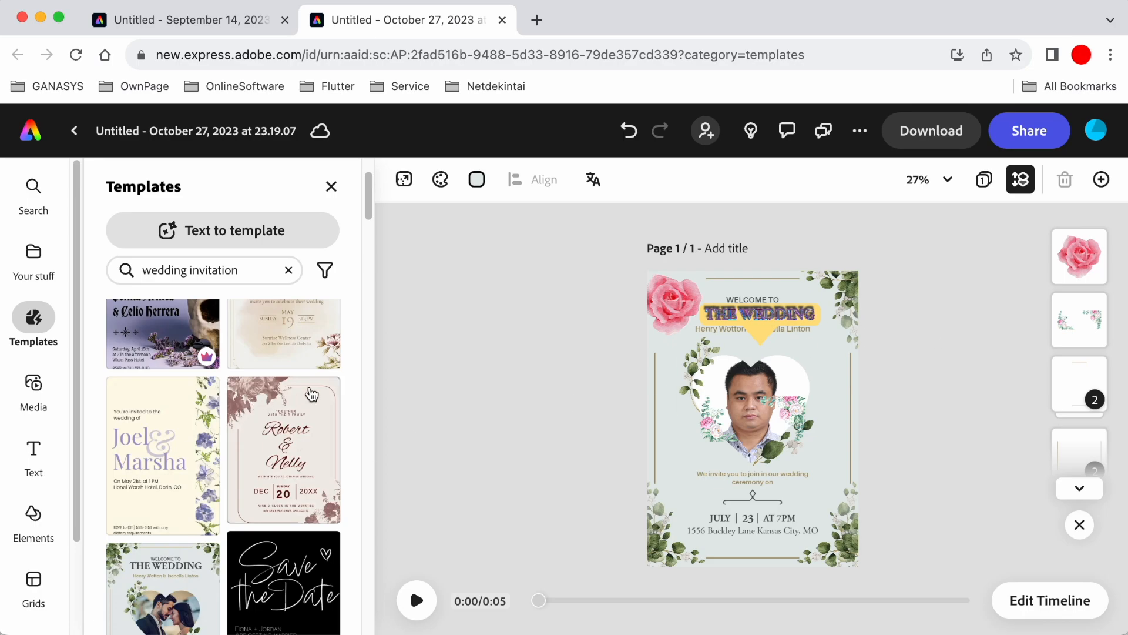
# Add the Brown Wedding Invitation Flyer template as pages after the invitation, and look over the sharing options
pyautogui.click(283, 452)
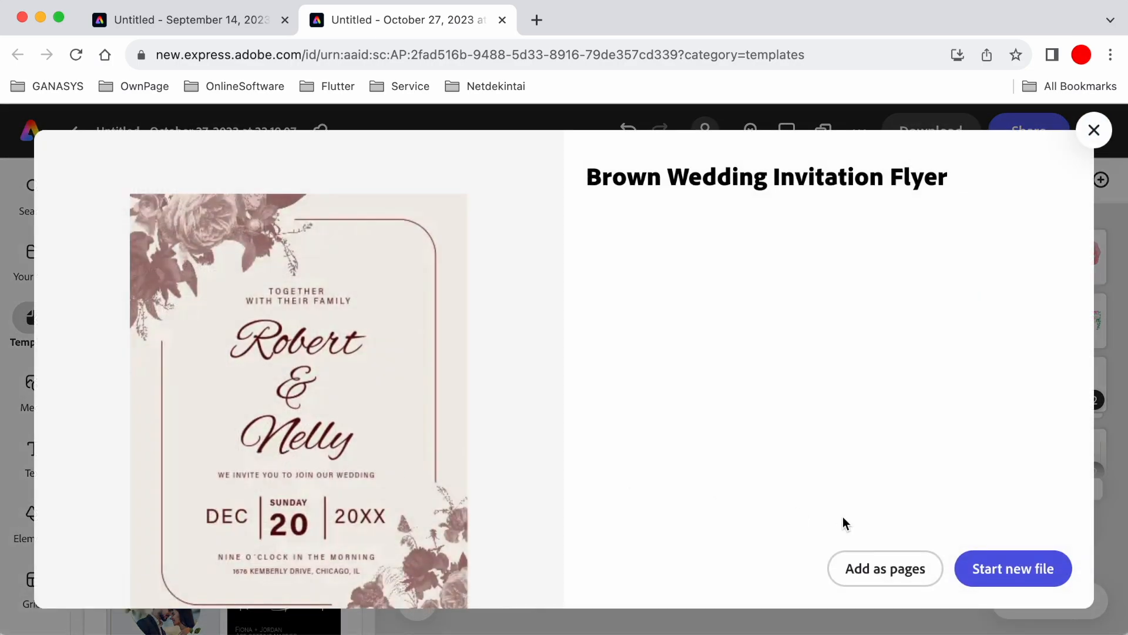
pyautogui.click(893, 574)
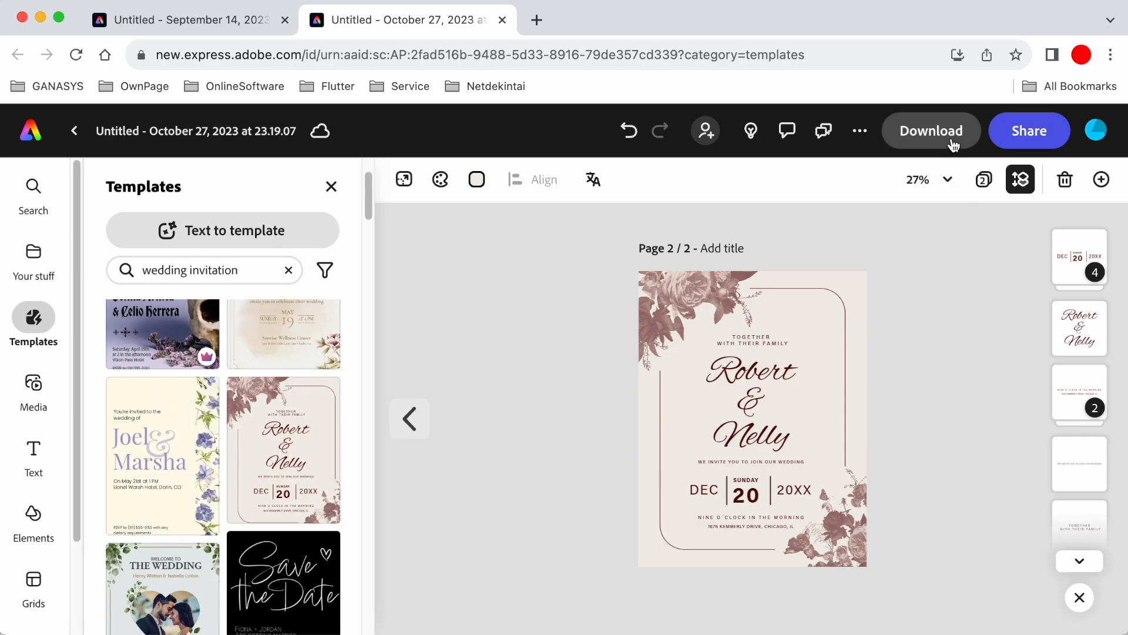
pyautogui.click(1045, 141)
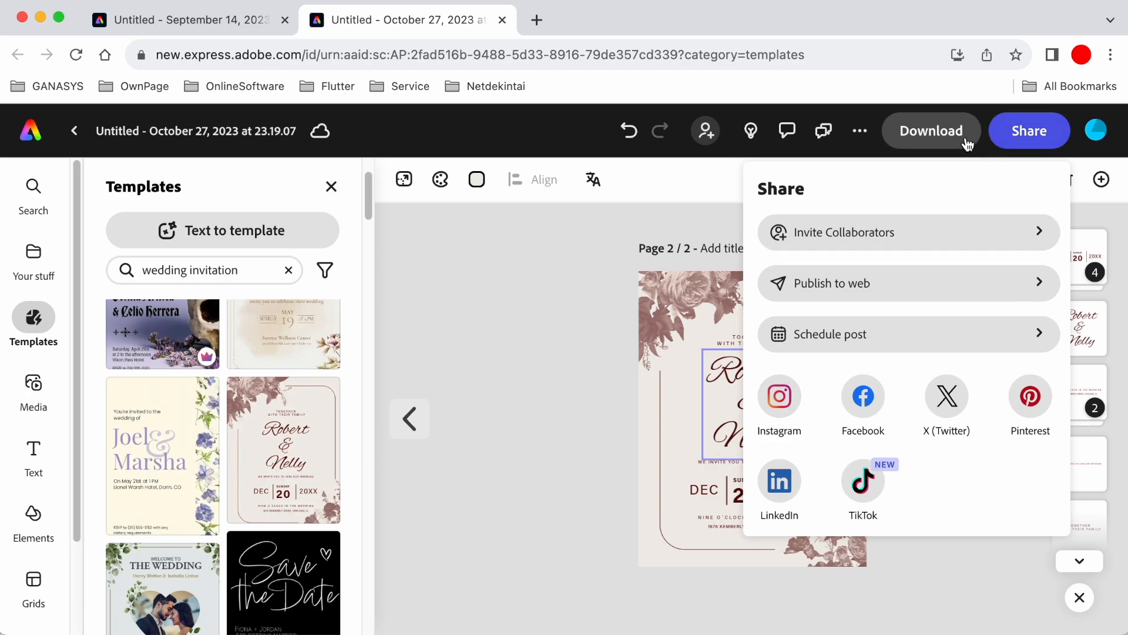
pyautogui.click(689, 185)
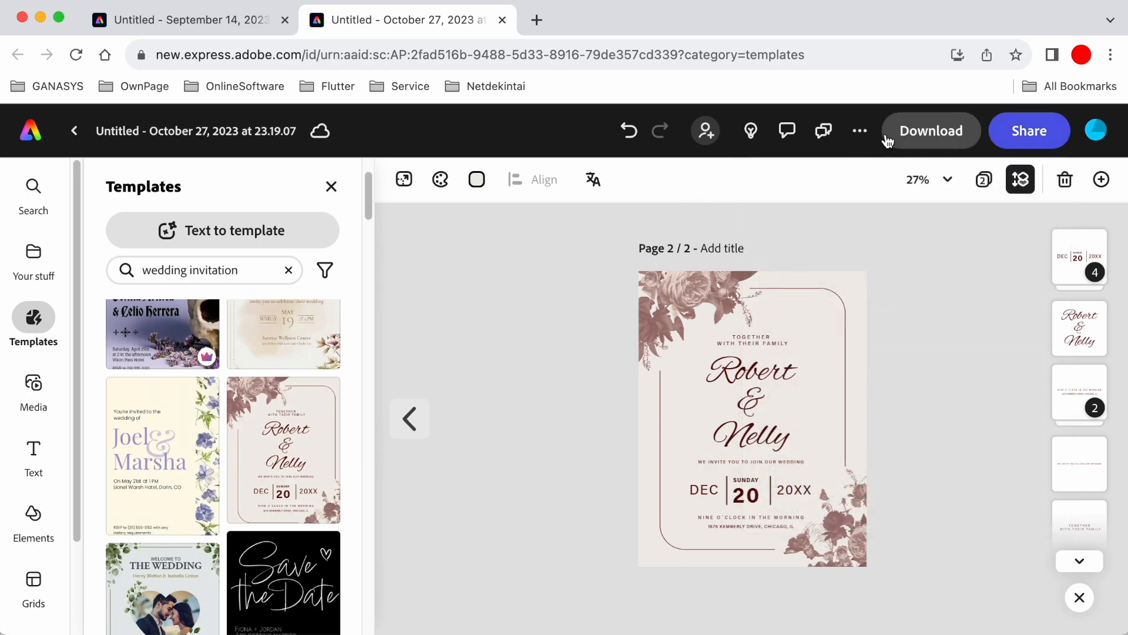
# Download the selected page 2 in PDF format, view the downloaded Untitled-2.pdf and return to the October 27 design
pyautogui.click(920, 134)
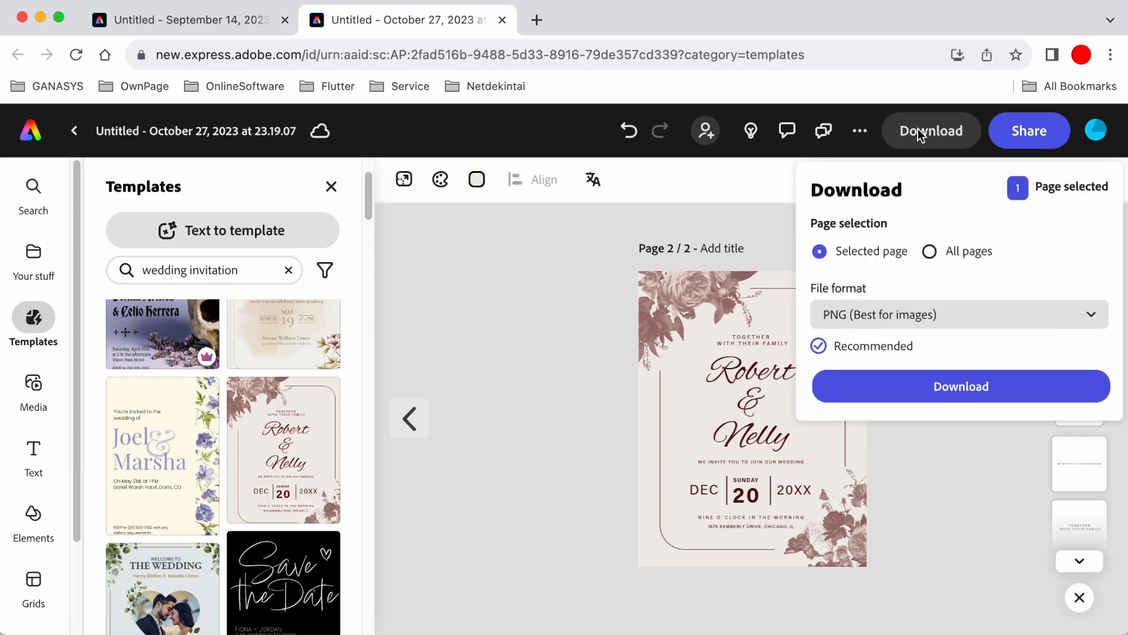
pyautogui.click(909, 310)
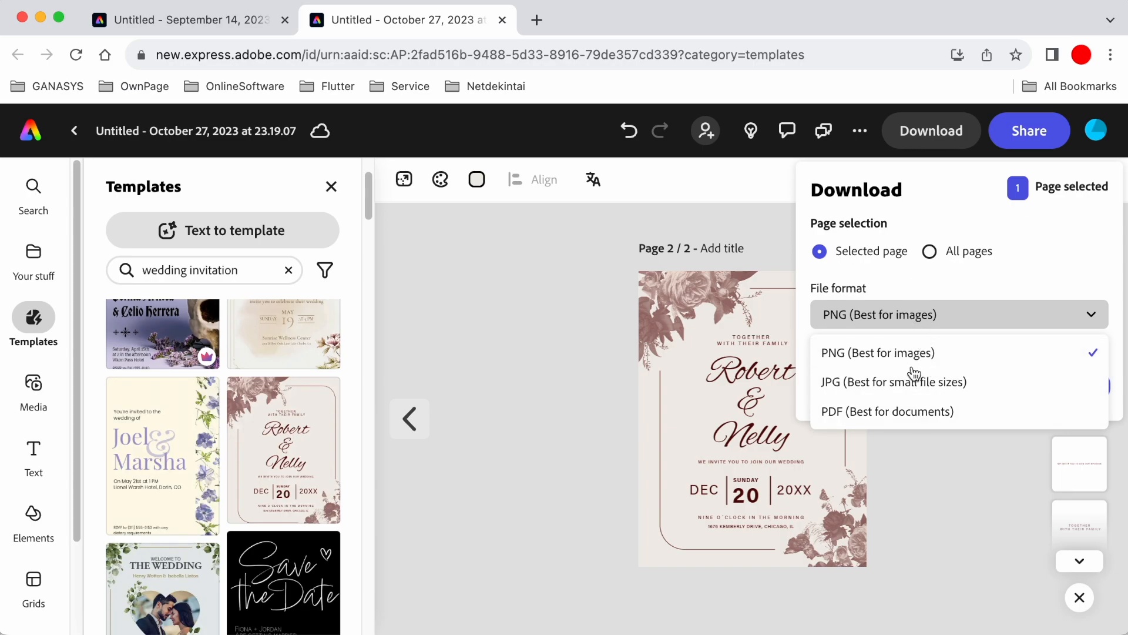
pyautogui.click(911, 410)
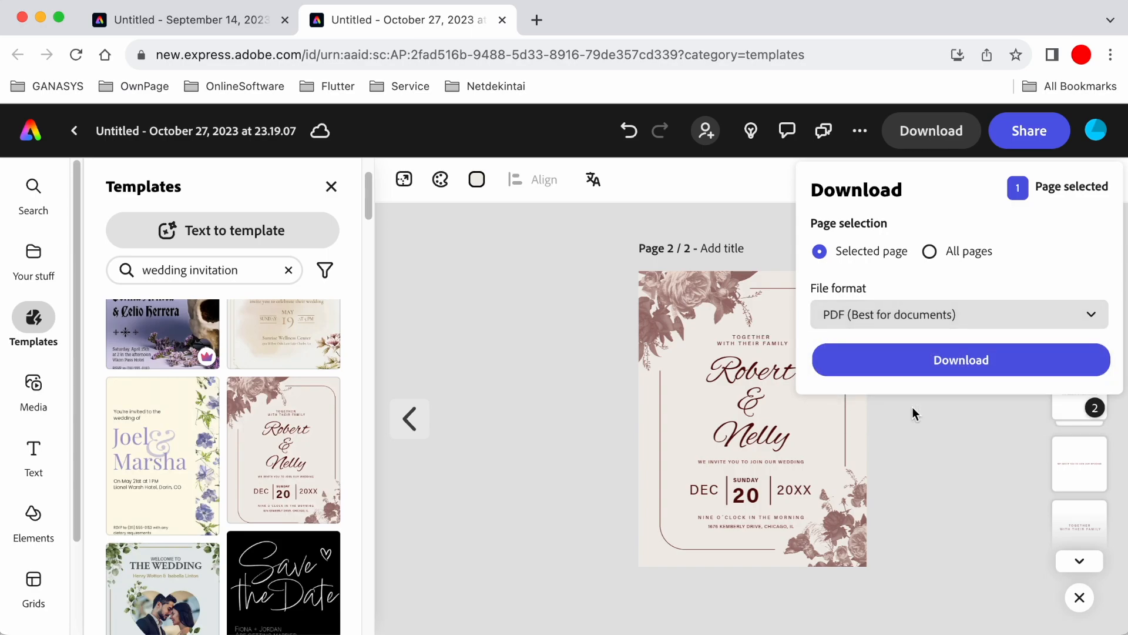
pyautogui.click(952, 359)
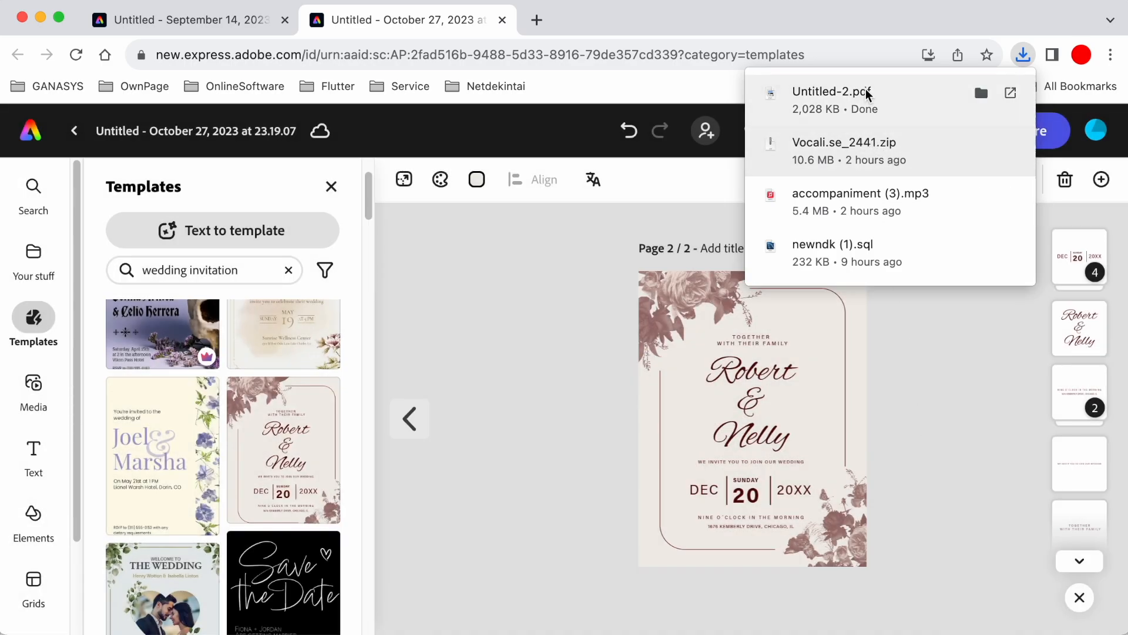
pyautogui.click(848, 107)
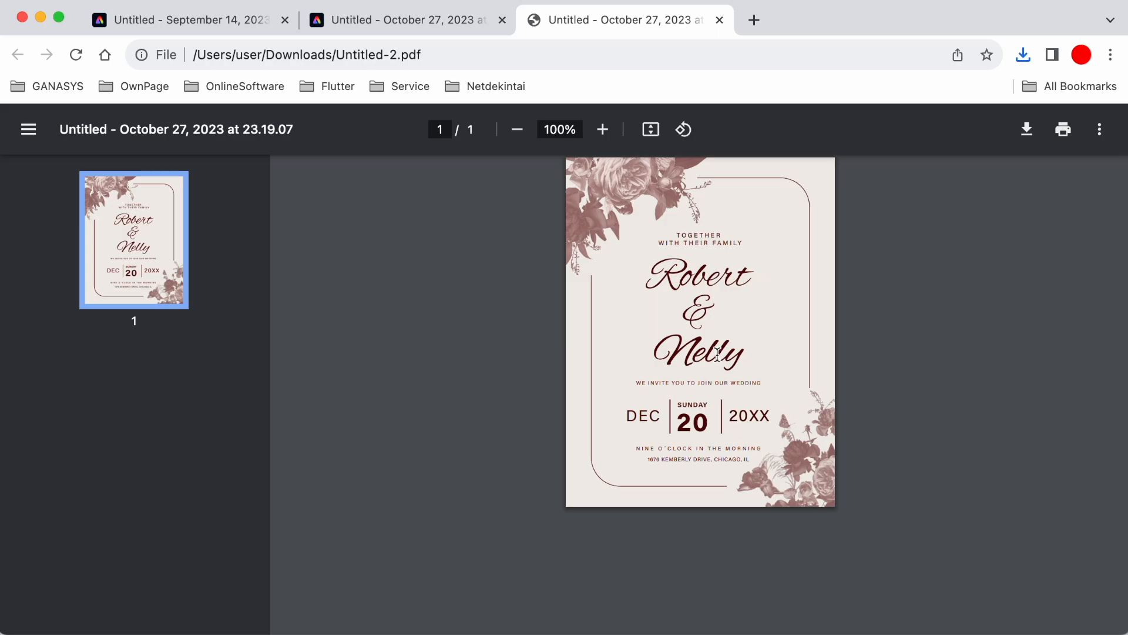
pyautogui.click(414, 27)
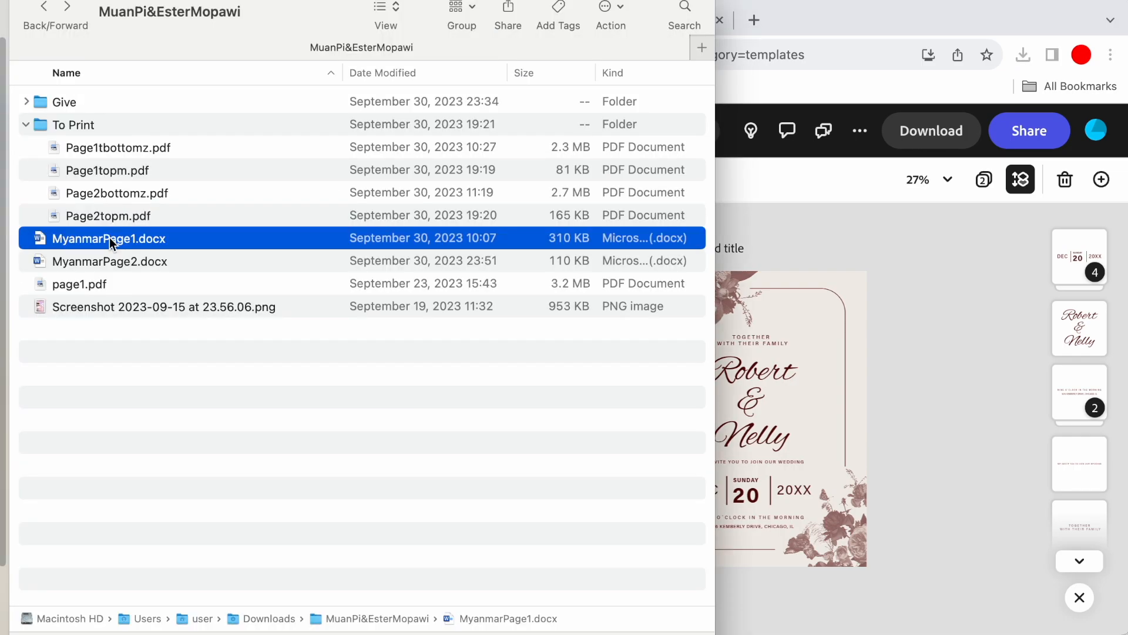
# Open MyanmarPage1.docx in Word, and reposition and narrow its window so the whole page is in view
pyautogui.doubleClick(109, 238)
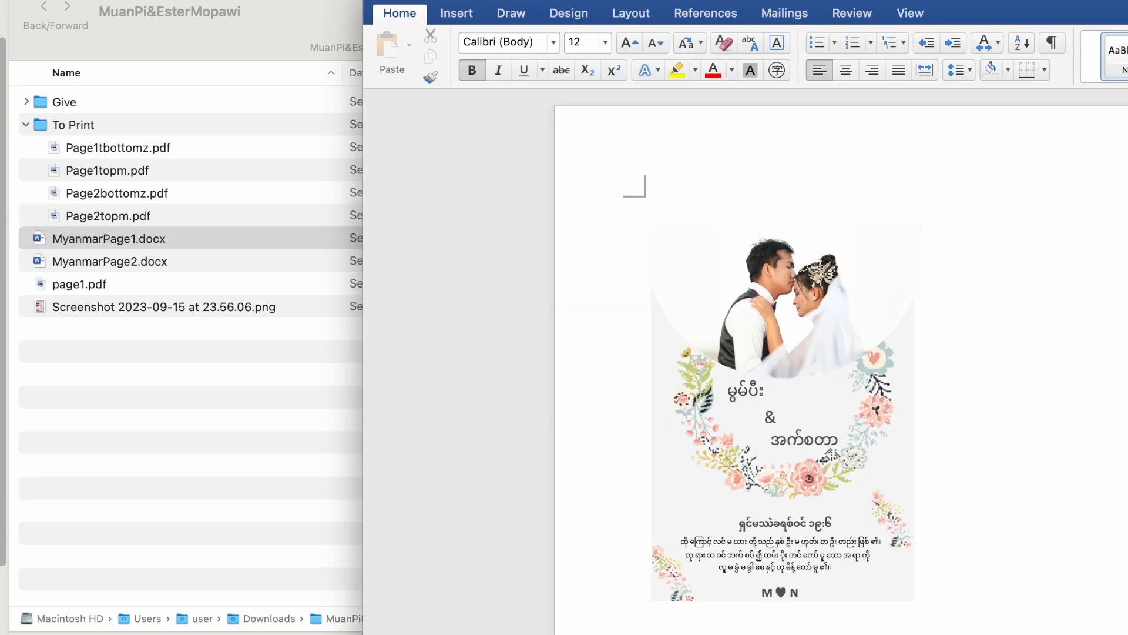
pyautogui.moveTo(1023, 1); pyautogui.dragTo(659, 12)
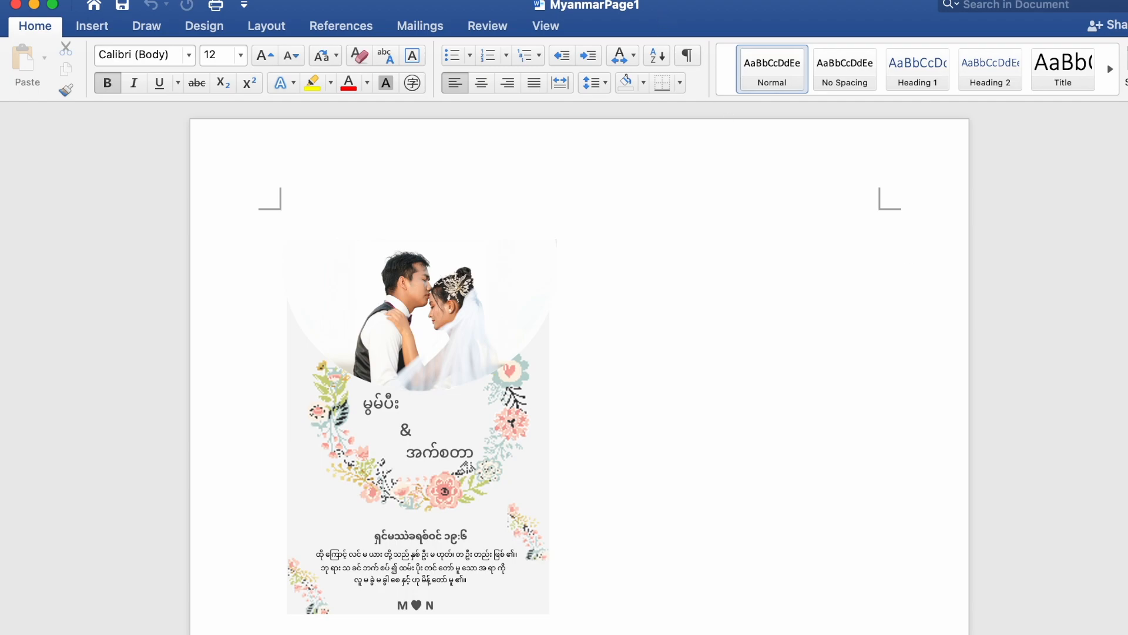
pyautogui.moveTo(1127, 596); pyautogui.dragTo(1044, 596)
# Move the couple photo and the floral background away from the invitation text to the other side of the page
pyautogui.click(402, 557)
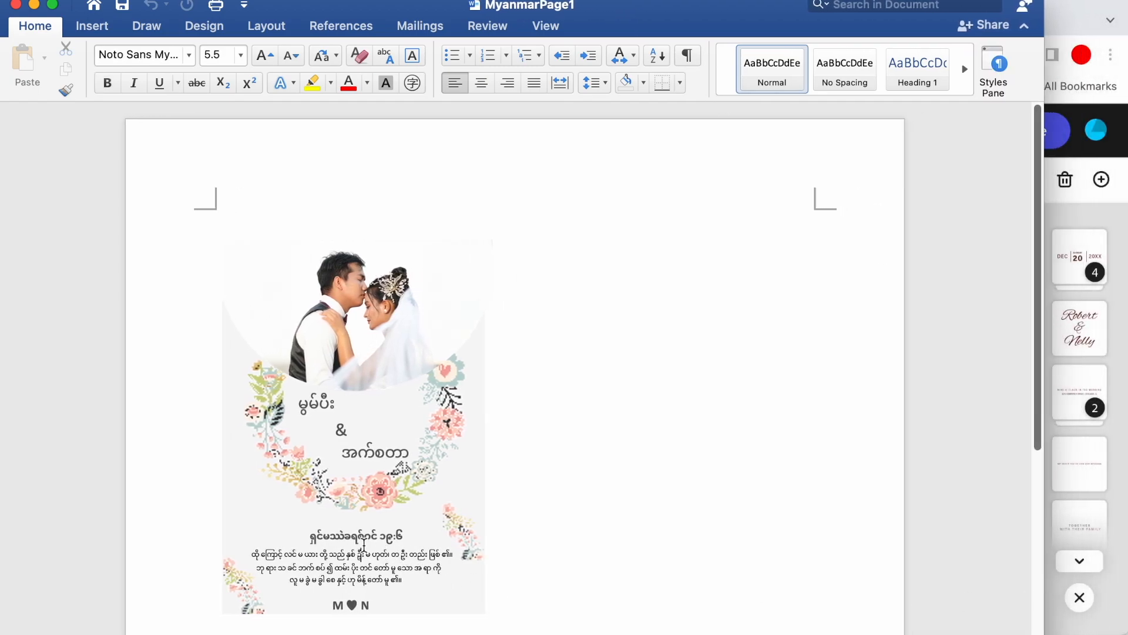
pyautogui.click(340, 379)
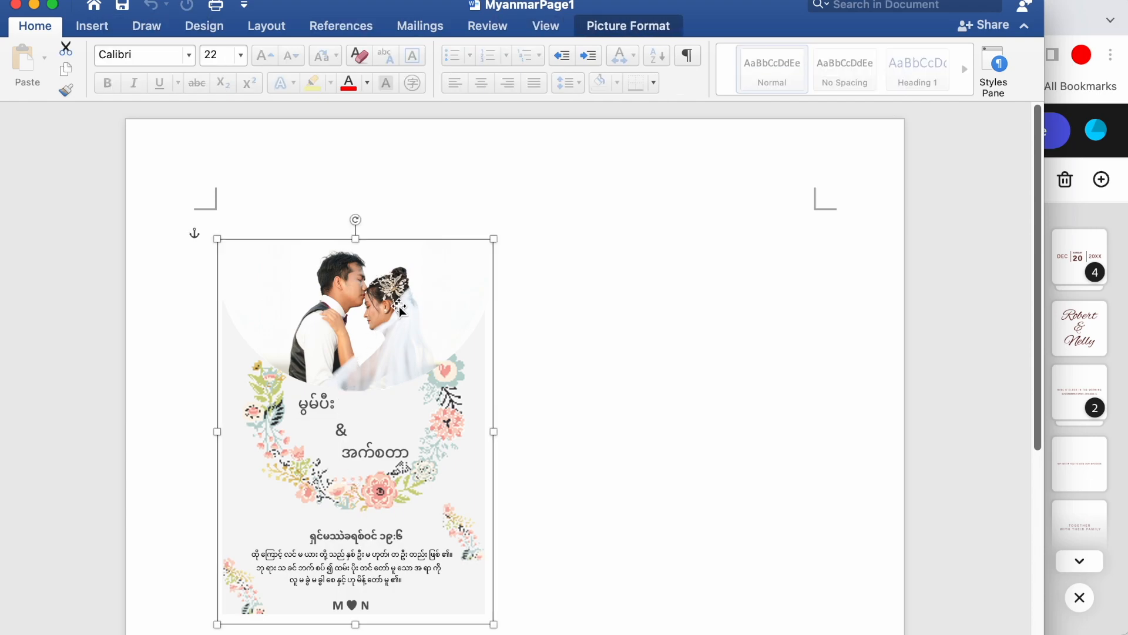
pyautogui.moveTo(375, 313); pyautogui.dragTo(744, 322)
pyautogui.moveTo(425, 355); pyautogui.dragTo(399, 311)
pyautogui.moveTo(643, 320); pyautogui.dragTo(653, 300)
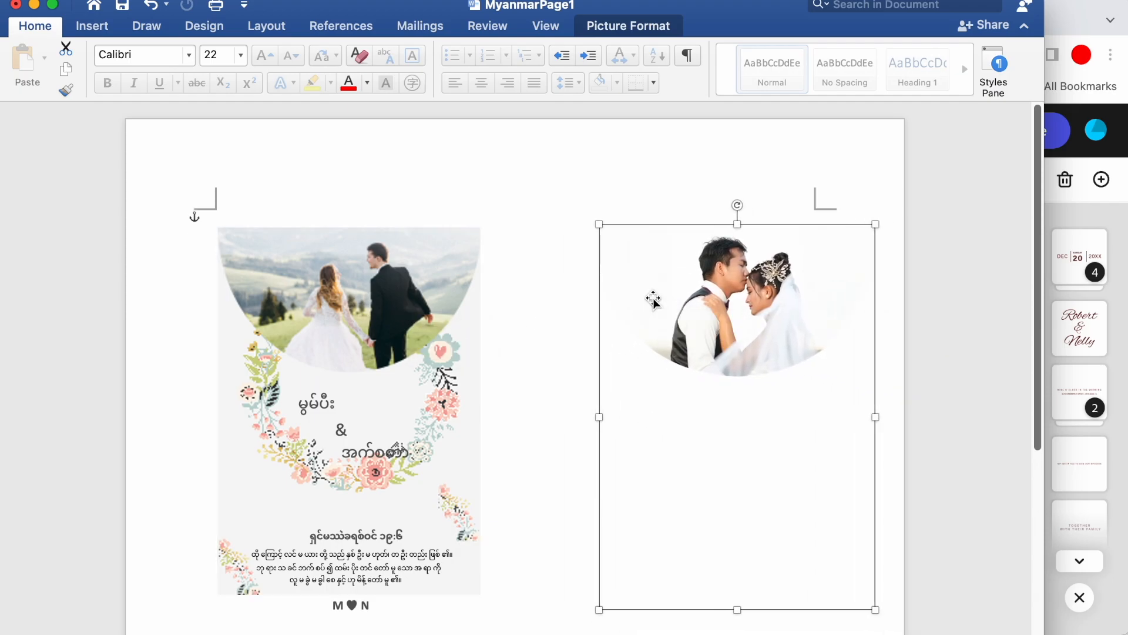
pyautogui.moveTo(365, 330); pyautogui.dragTo(759, 329)
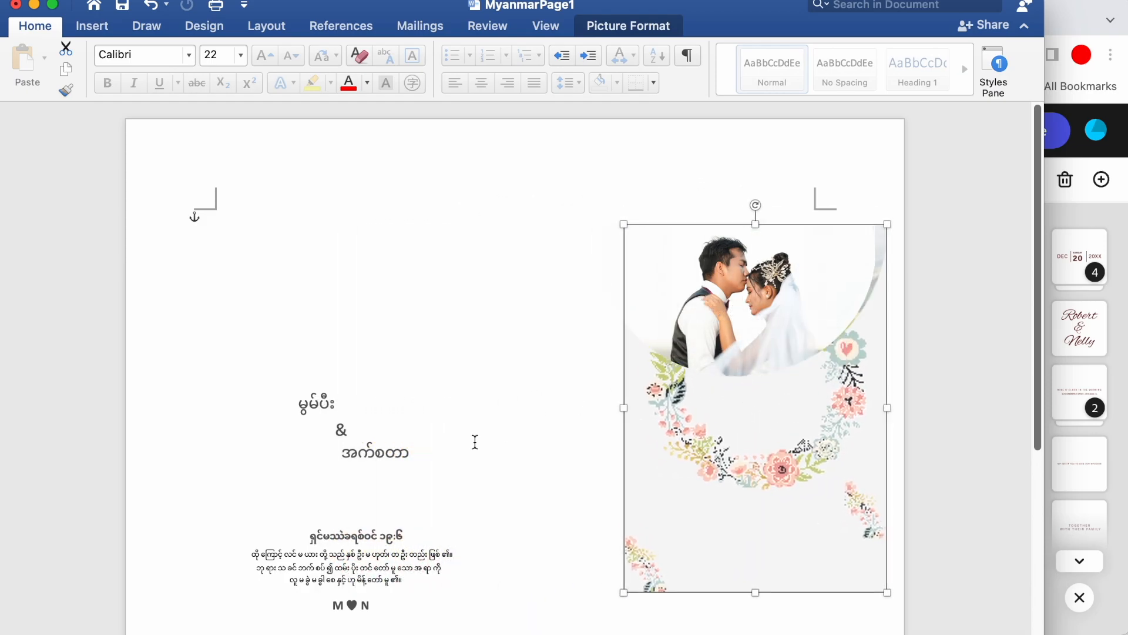
# Examine how the names, verse text and heart symbol of the invitation are placed as separate objects on the page
pyautogui.click(400, 455)
pyautogui.click(301, 447)
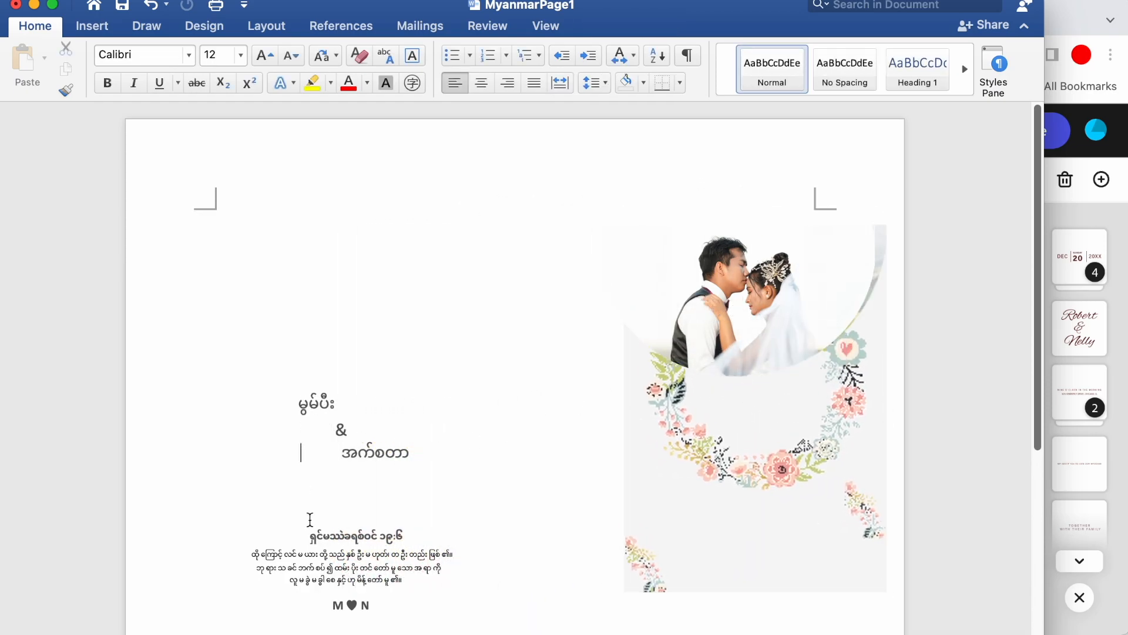
pyautogui.moveTo(280, 370); pyautogui.dragTo(448, 582)
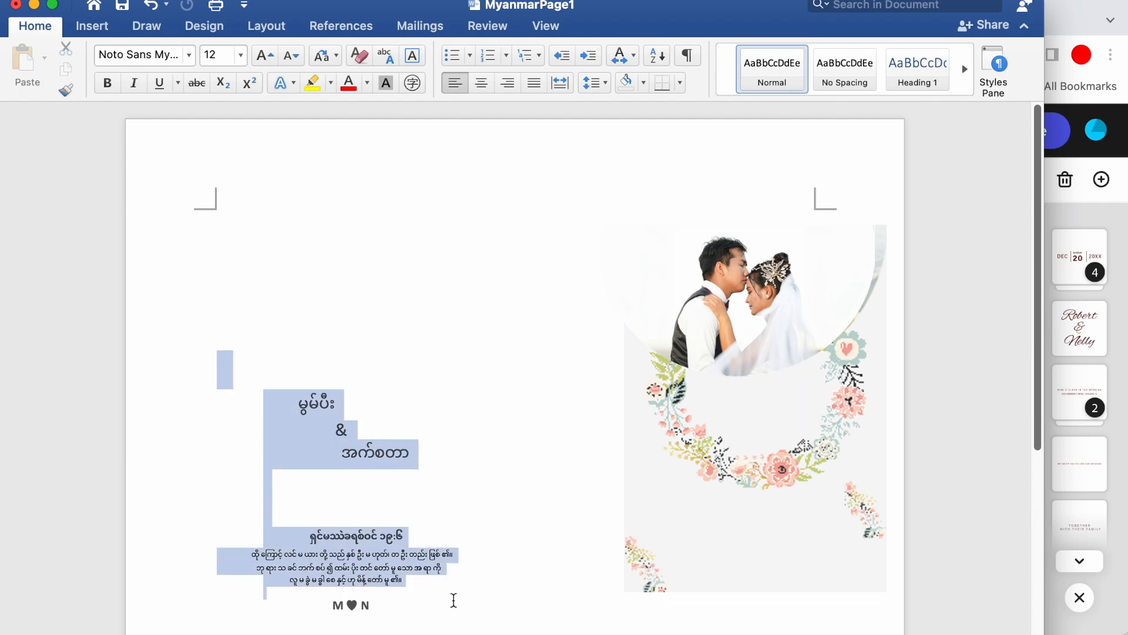
pyautogui.click(351, 605)
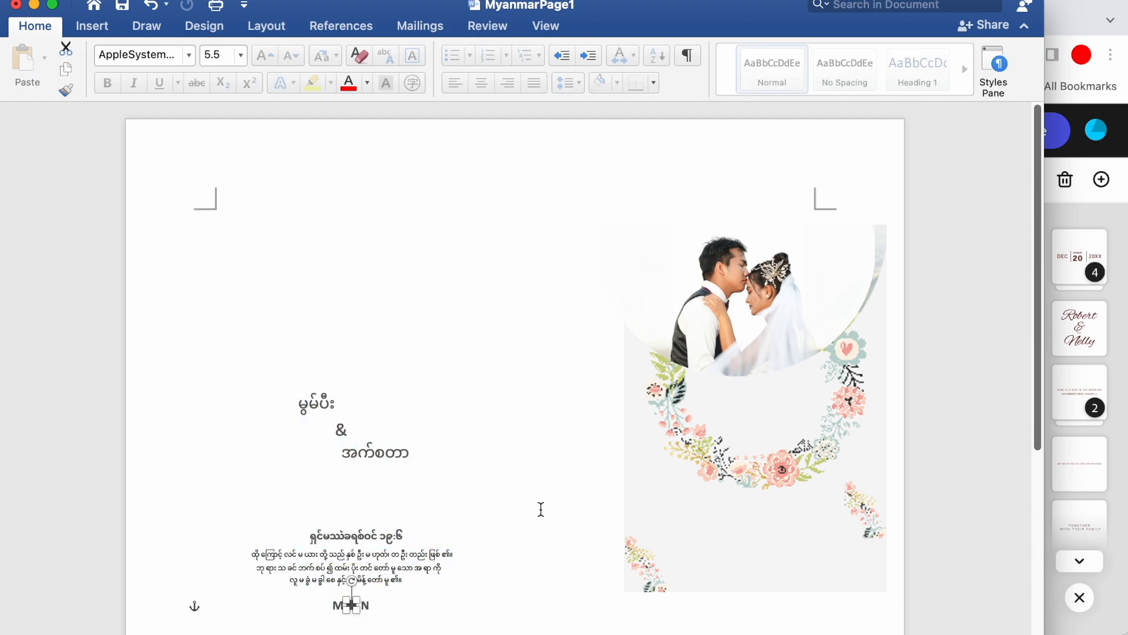
pyautogui.click(558, 373)
# Pull the couple photo and the floral background apart so they no longer overlap each other
pyautogui.moveTo(751, 397); pyautogui.dragTo(801, 408)
pyautogui.moveTo(660, 334); pyautogui.dragTo(495, 328)
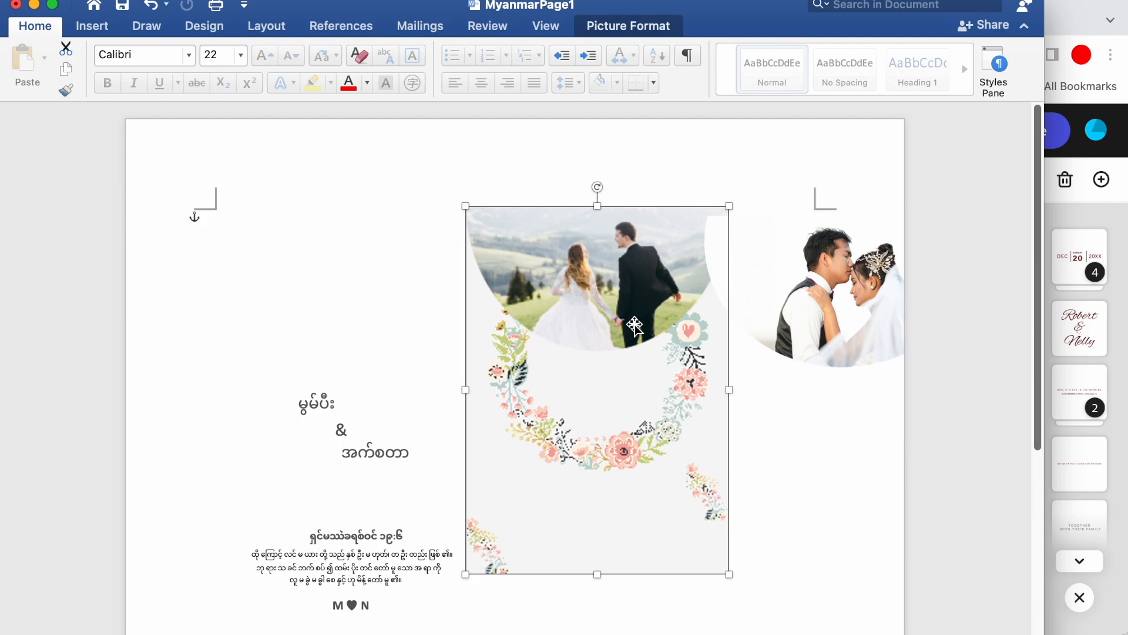
# Switch back to Adobe Express, open the September 14 design and review its pages from page 8 back to page 2
pyautogui.click(1068, 28)
pyautogui.click(34, 256)
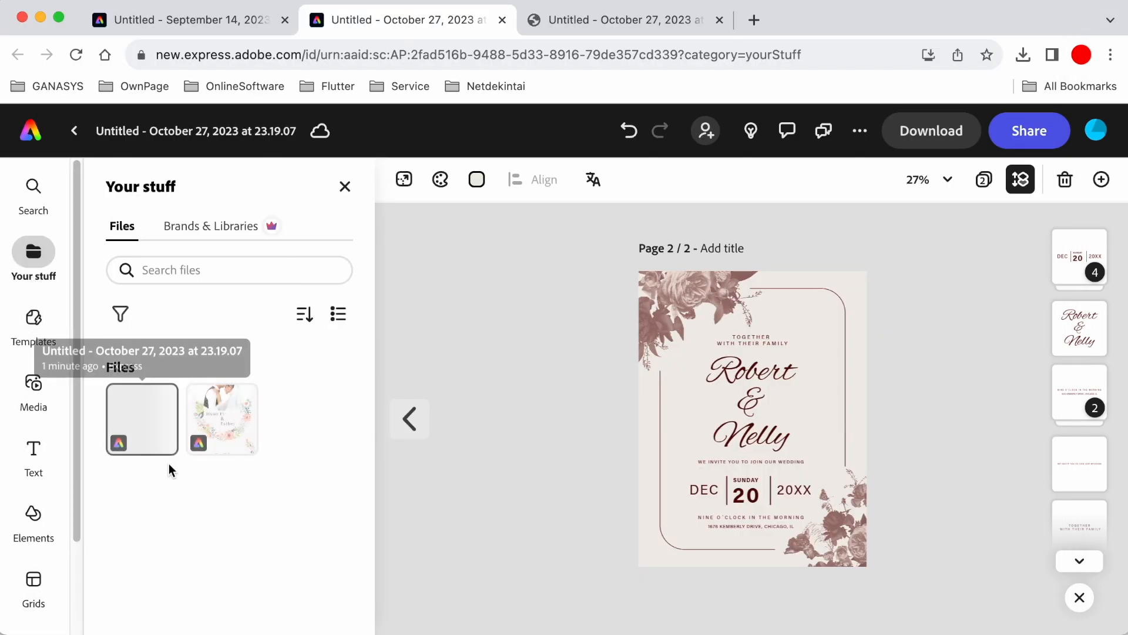
pyautogui.click(173, 29)
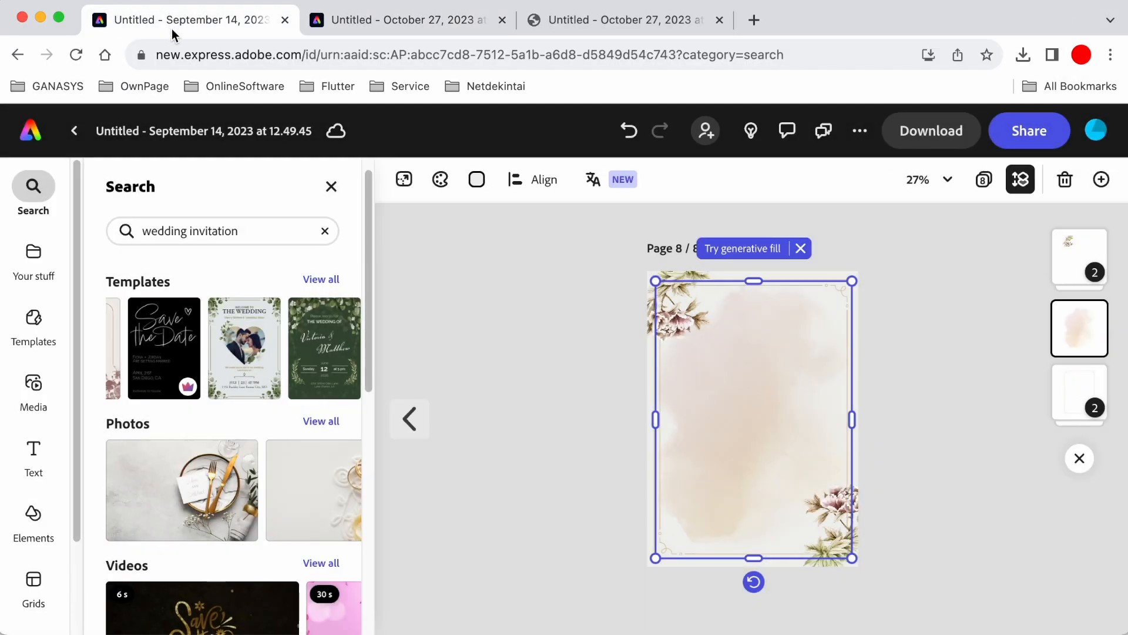
pyautogui.click(414, 419)
pyautogui.click(415, 419)
pyautogui.click(414, 419)
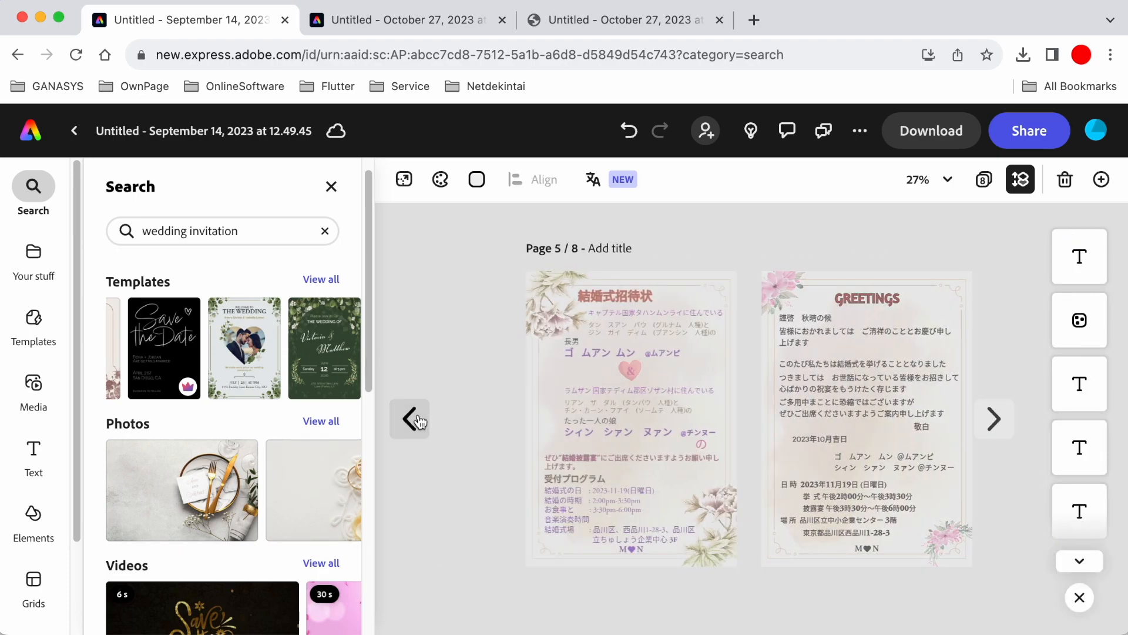
pyautogui.click(414, 419)
pyautogui.click(414, 419)
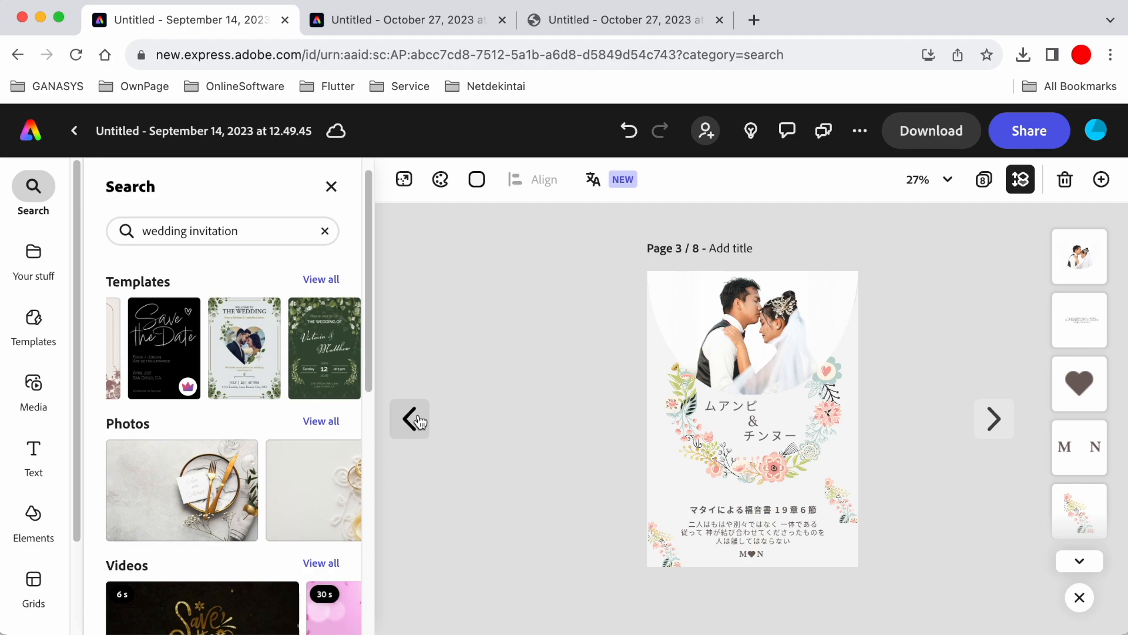
pyautogui.click(418, 421)
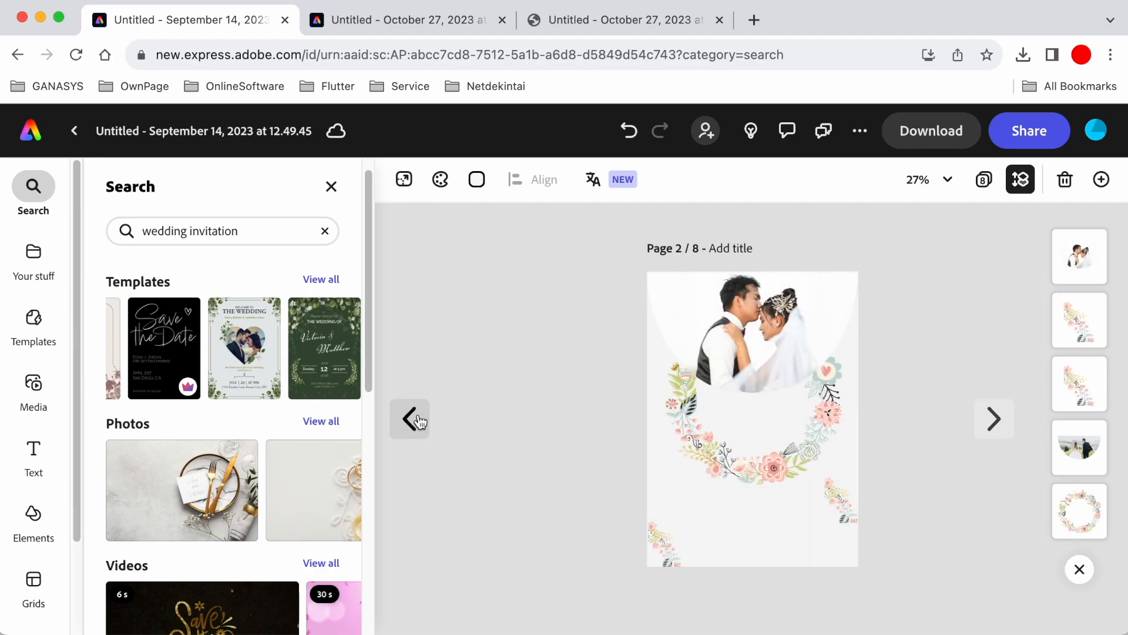
# Delete the upper couple photo on page 2 to expose the photo beneath it, and undo the deletion
pyautogui.click(739, 348)
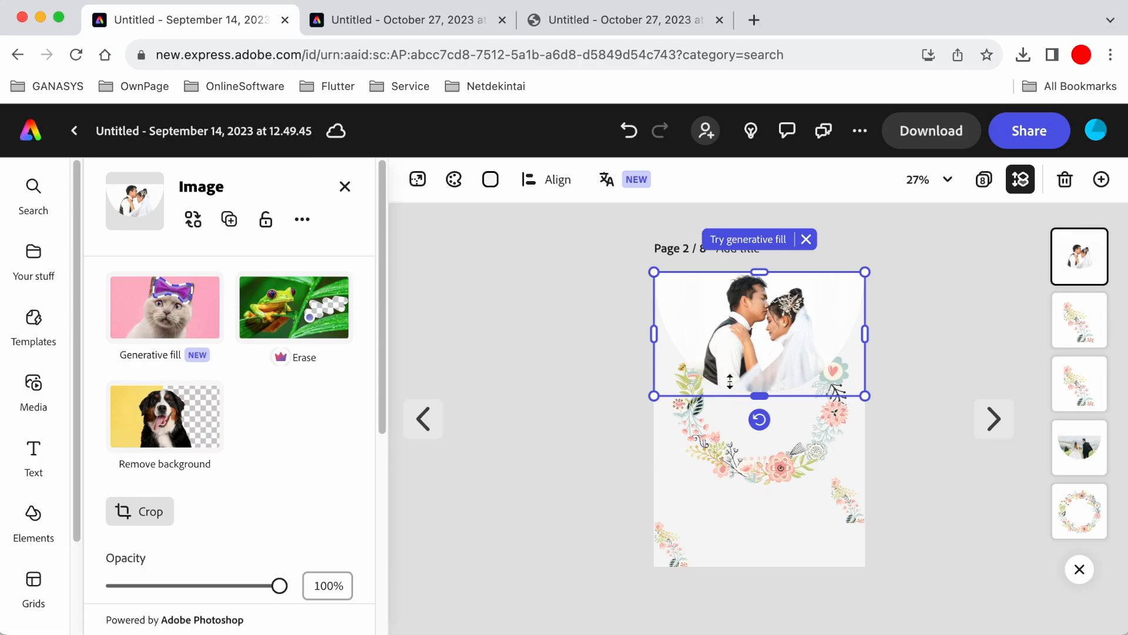
pyautogui.press('Delete')
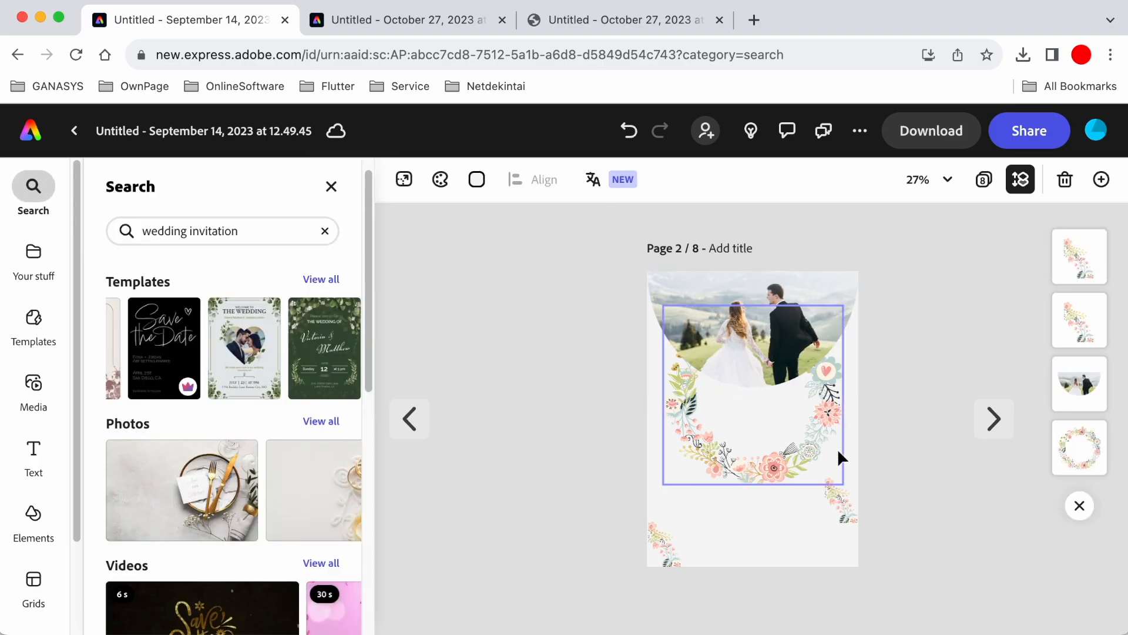
pyautogui.press('super+z')
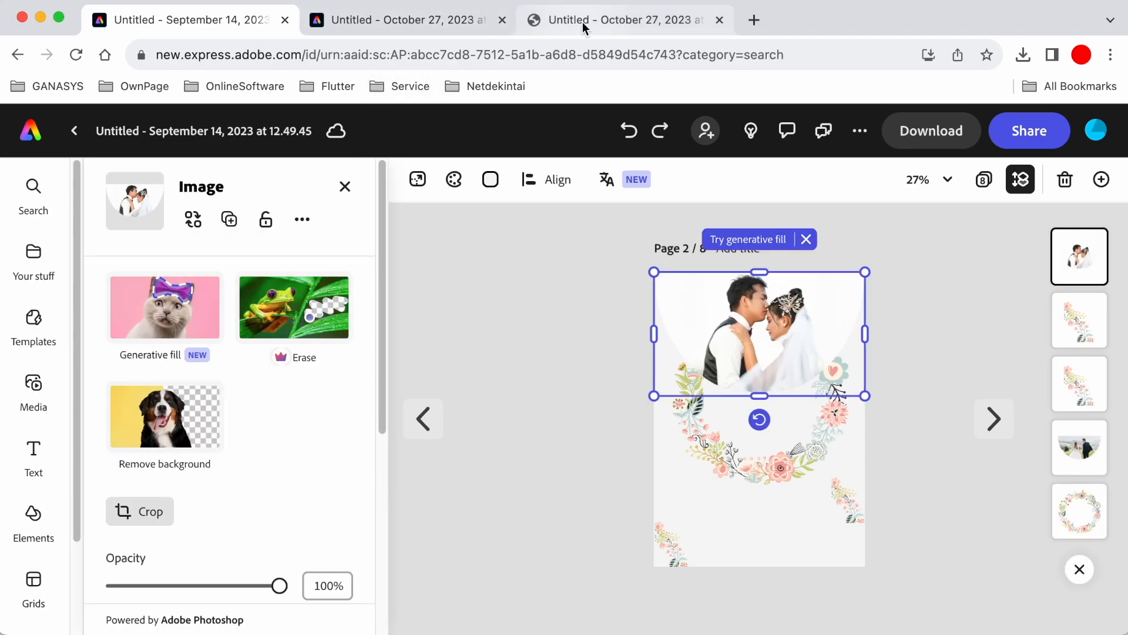
# Switch to Word and move the floral background behind the invitation text, with the couple photo back over its upper part
pyautogui.press('super+Tab')
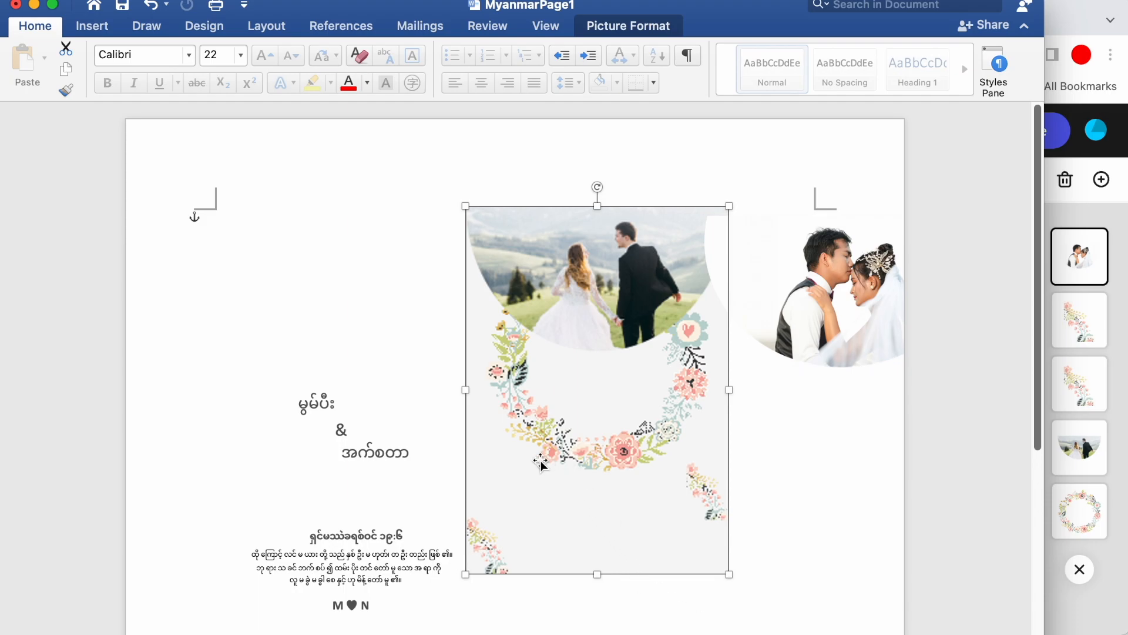
pyautogui.moveTo(610, 385); pyautogui.dragTo(375, 434)
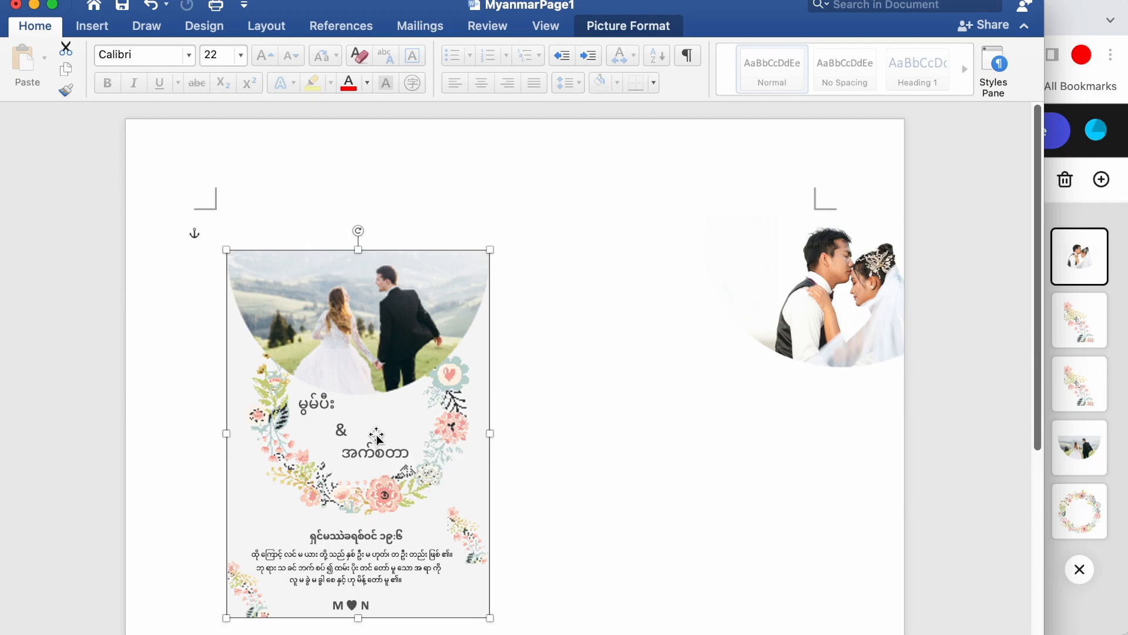
pyautogui.moveTo(813, 320); pyautogui.dragTo(338, 342)
pyautogui.click(607, 355)
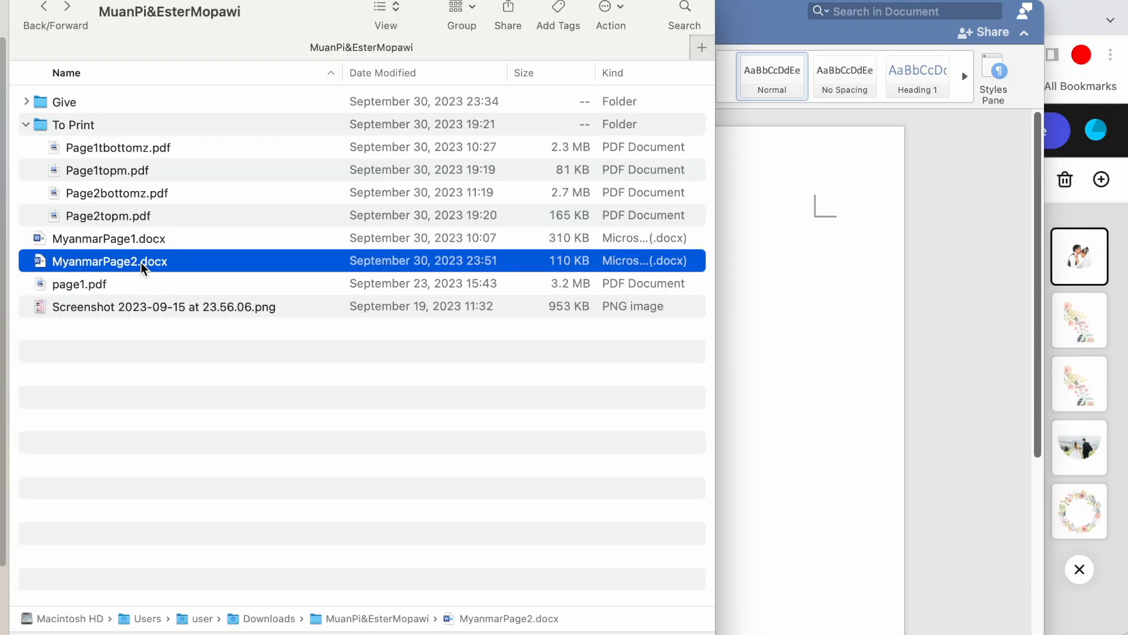
# Open MyanmarPage2.docx and move the floral background off the invitation text into the blank area beside it
pyautogui.doubleClick(144, 266)
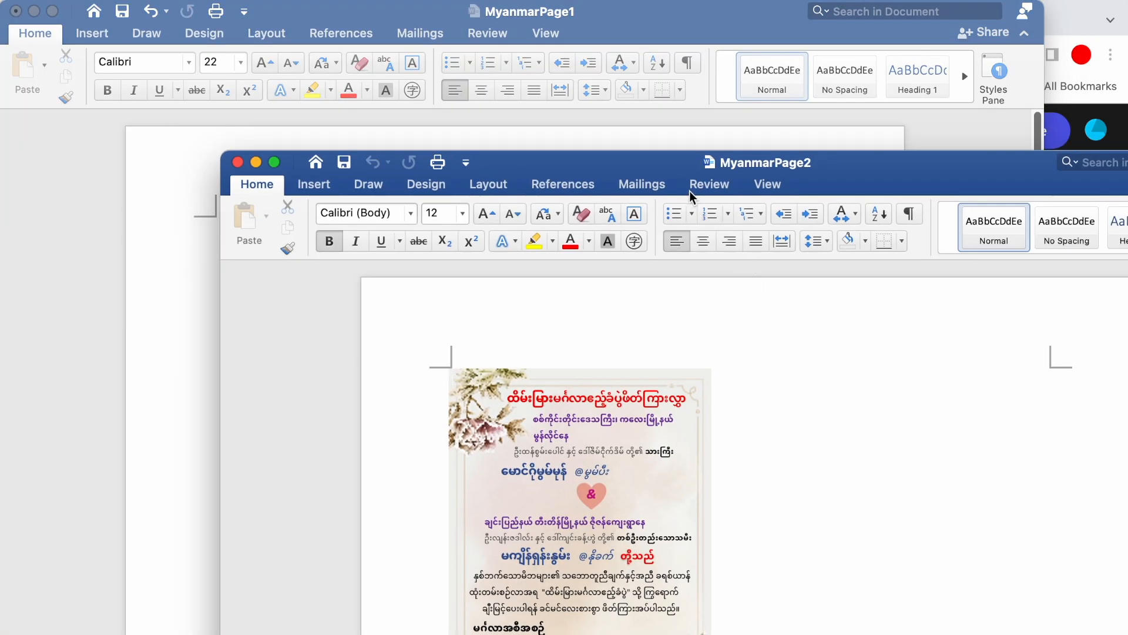
pyautogui.moveTo(553, 159); pyautogui.dragTo(333, 17)
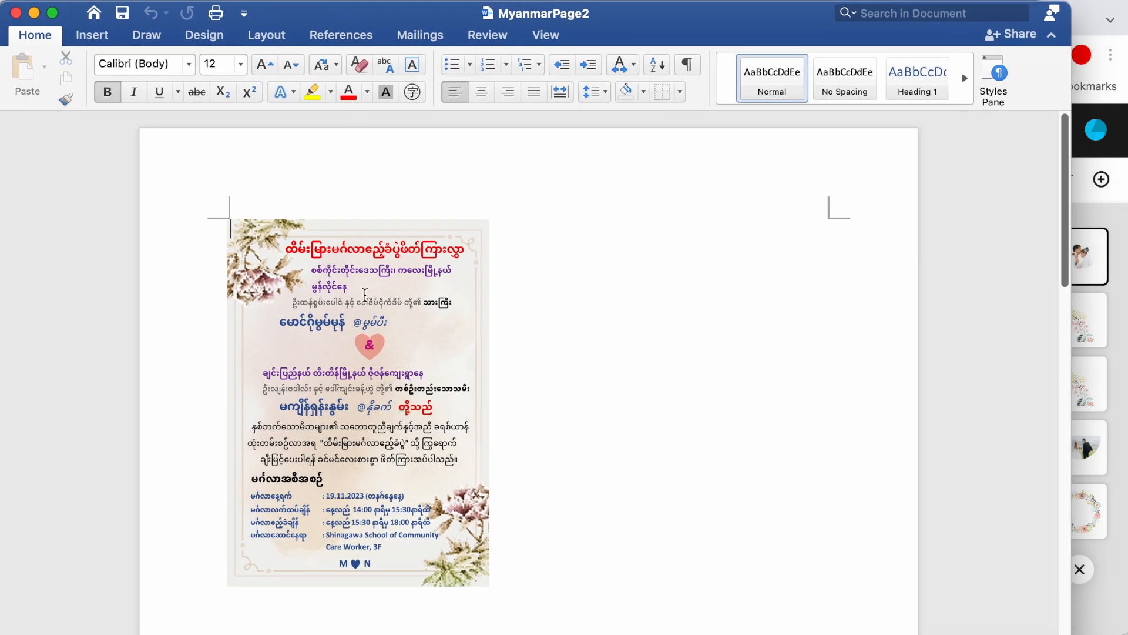
pyautogui.click(417, 323)
pyautogui.moveTo(417, 323); pyautogui.dragTo(752, 331)
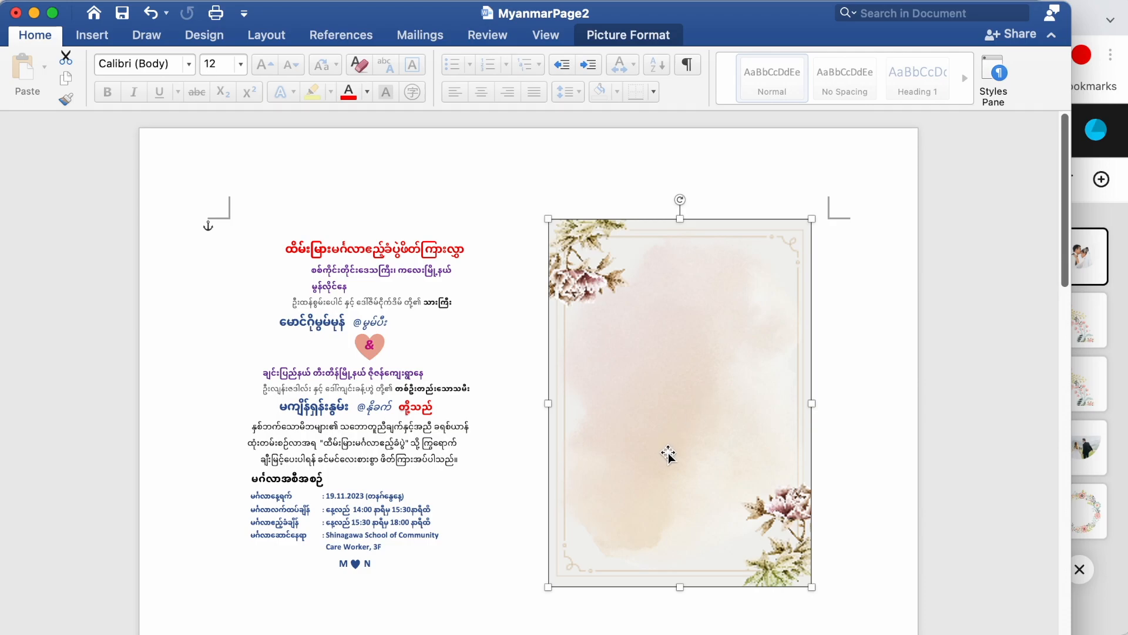
# Switch to Adobe Express and page forward through the September 14 design from page 2 to the floral background on page 7
pyautogui.click(1086, 13)
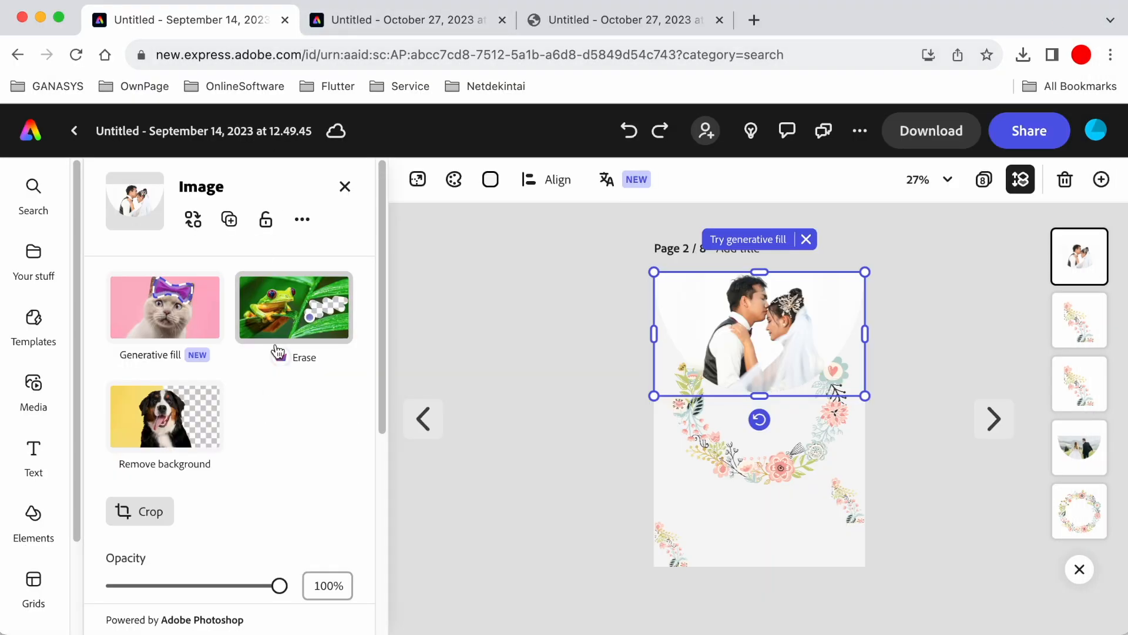
pyautogui.click(994, 419)
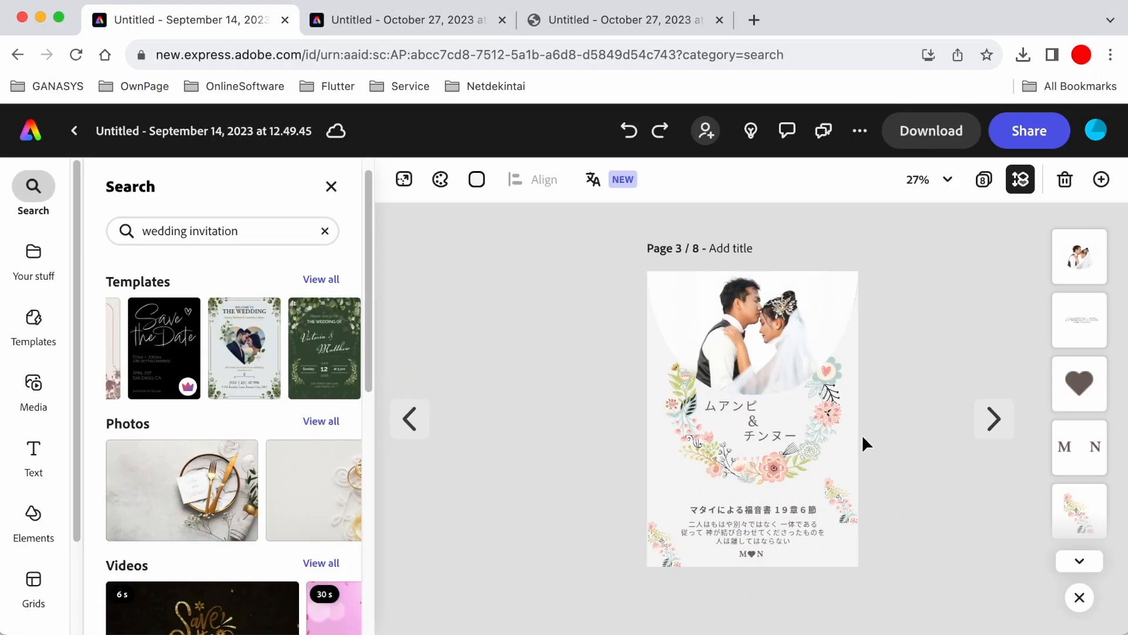
pyautogui.click(989, 422)
pyautogui.click(993, 419)
pyautogui.click(992, 419)
pyautogui.click(992, 419)
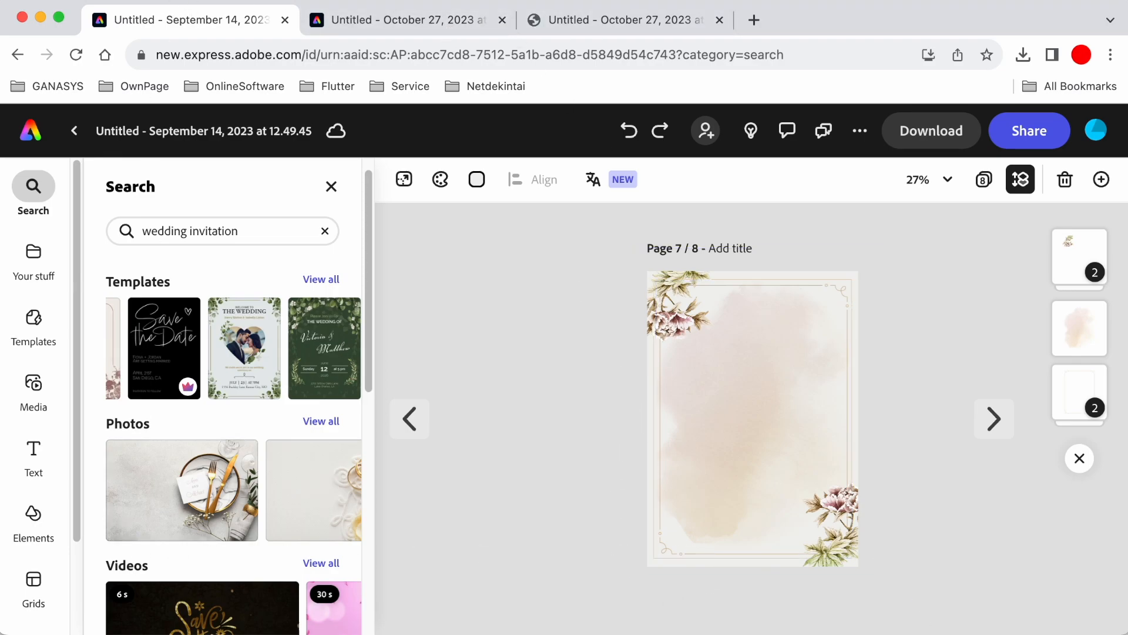
# Switch back to Word, place the cursor in several lines of the invitation text, and move the floral background back behind the text
pyautogui.press('super+Tab')
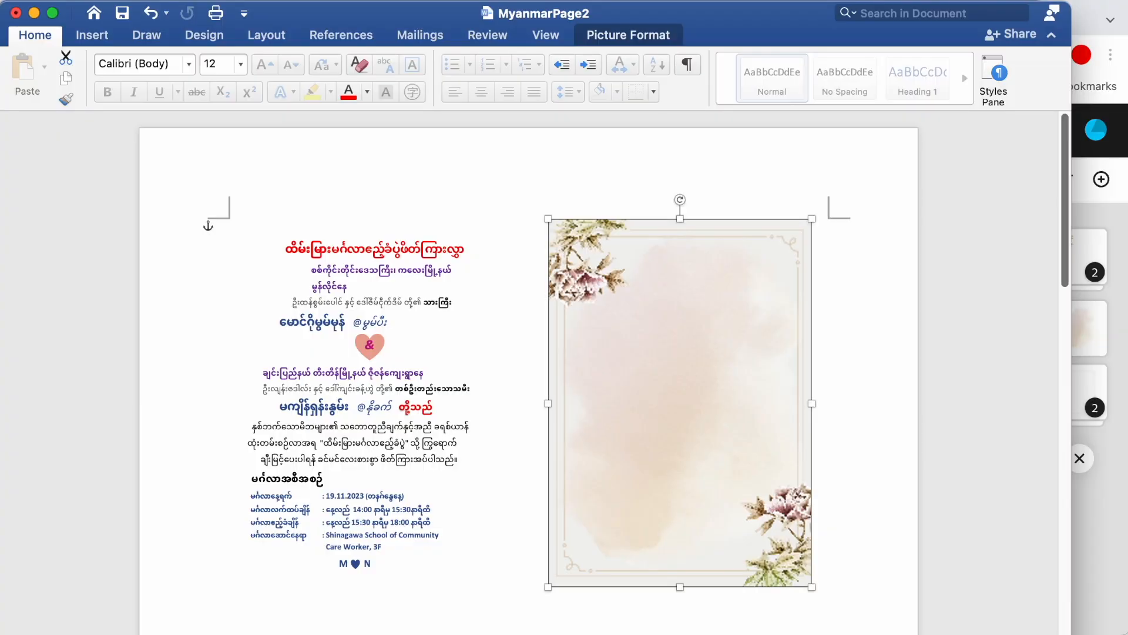
pyautogui.moveTo(687, 398); pyautogui.dragTo(759, 347)
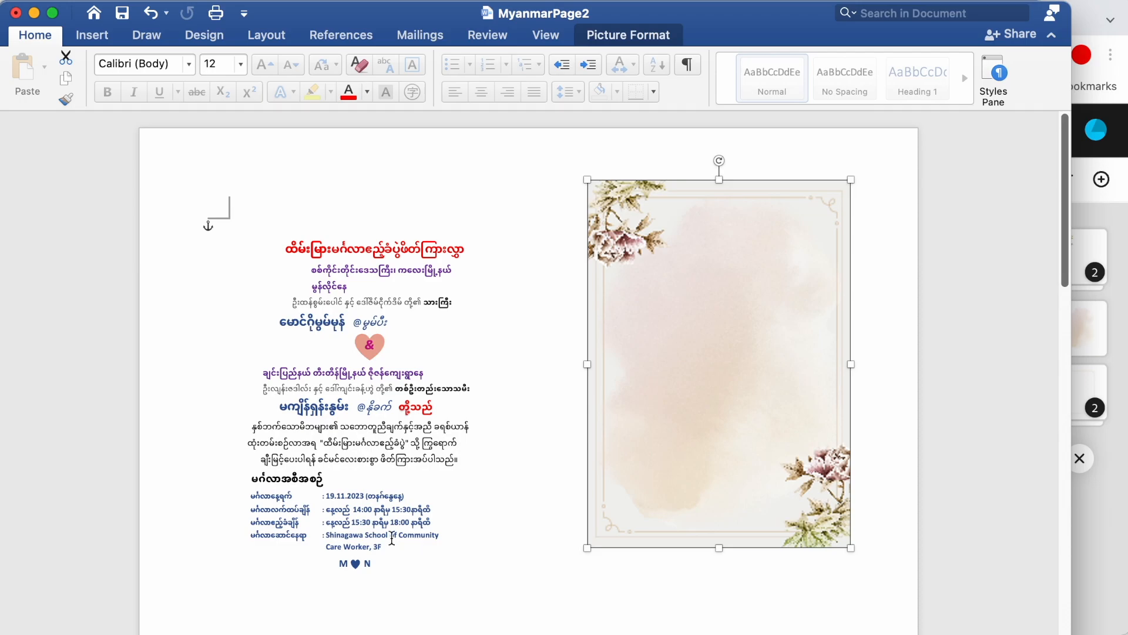
pyautogui.click(374, 509)
pyautogui.click(294, 406)
pyautogui.click(284, 249)
pyautogui.click(333, 250)
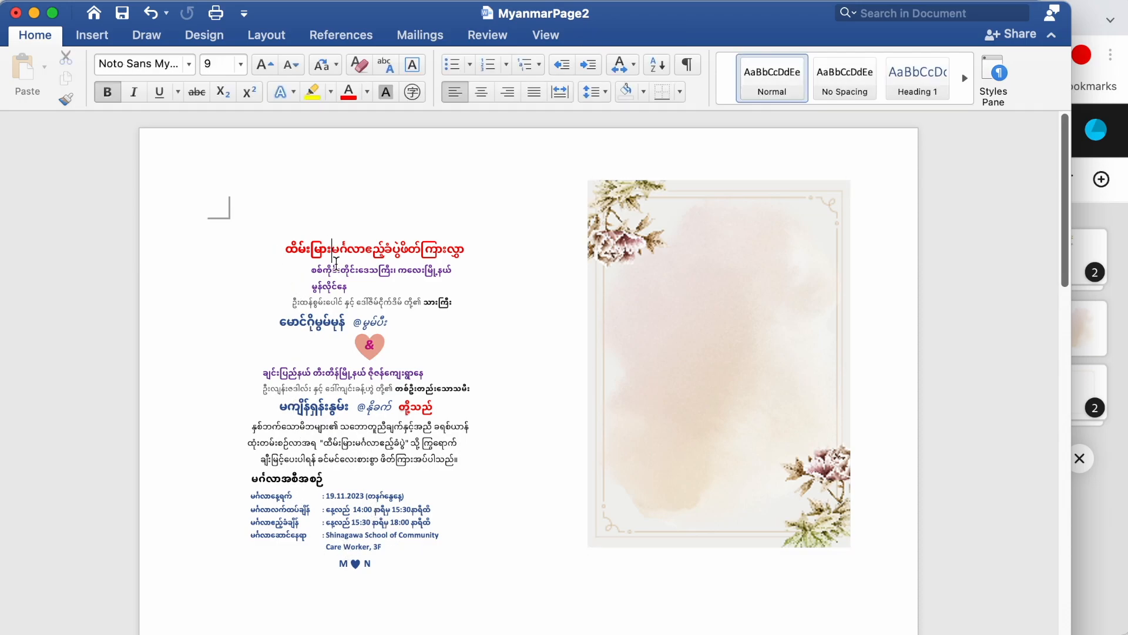
pyautogui.moveTo(707, 273); pyautogui.dragTo(447, 313)
pyautogui.click(660, 314)
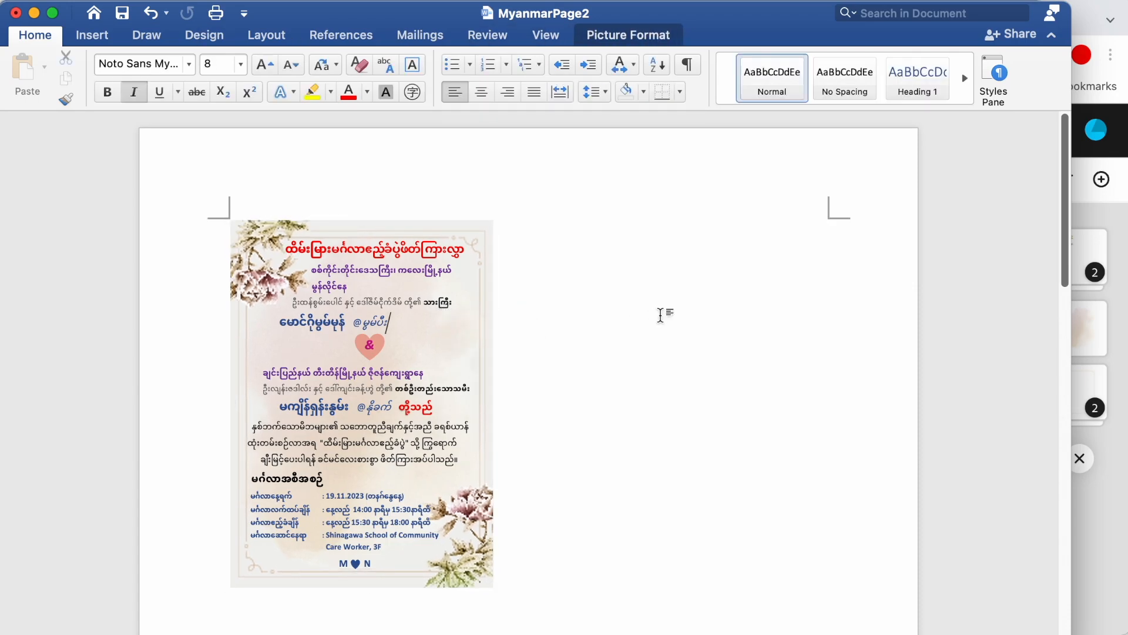